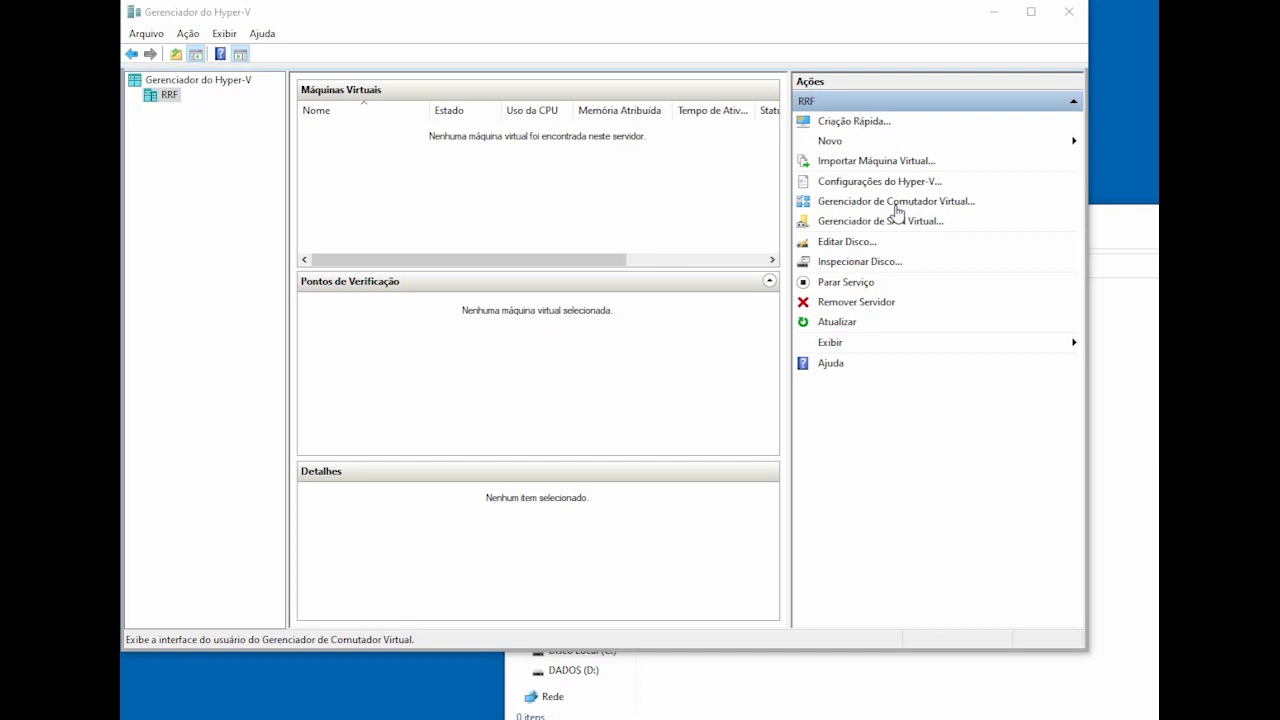
pyautogui.click(895, 205)
pyautogui.moveTo(883, 144); pyautogui.dragTo(684, 86)
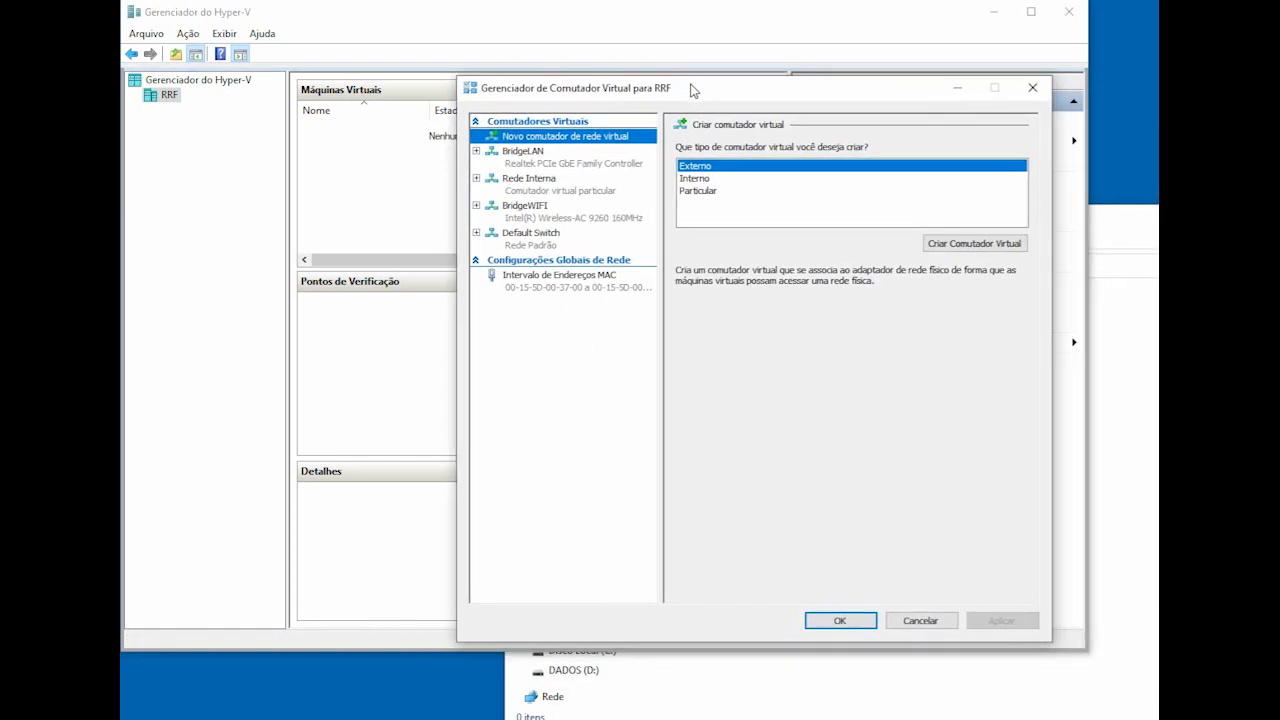
pyautogui.click(541, 166)
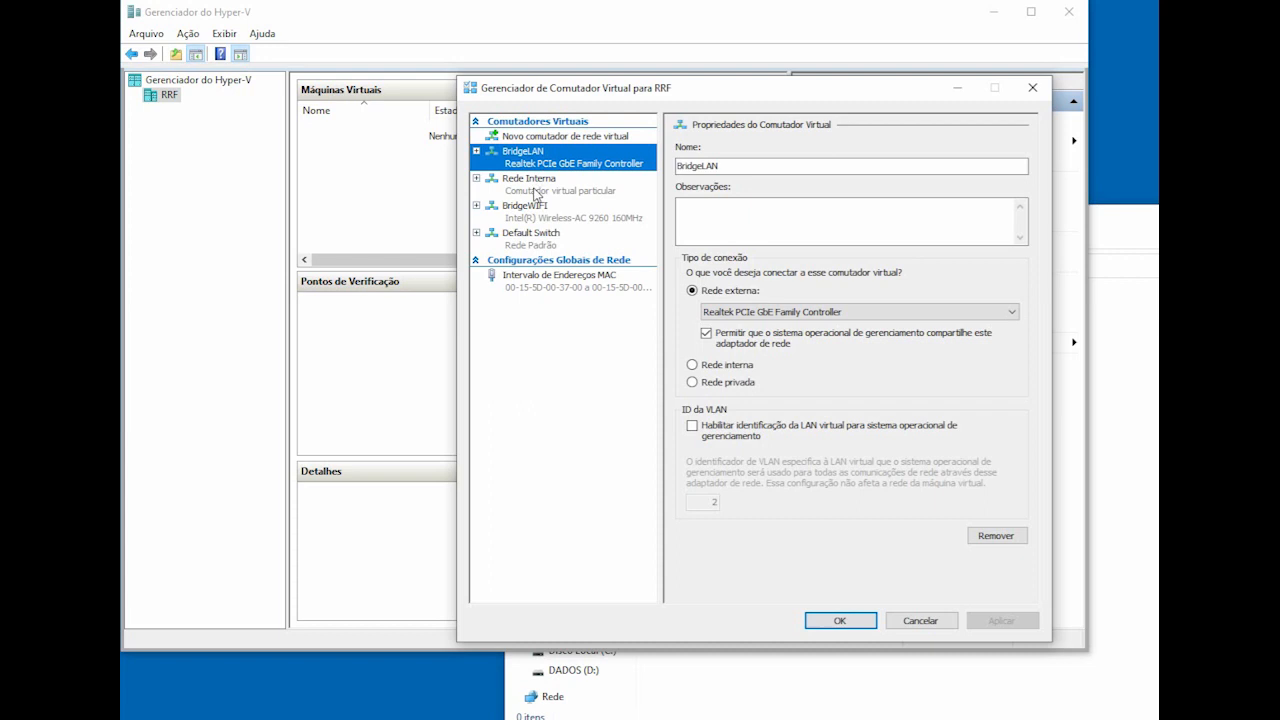
pyautogui.click(536, 189)
pyautogui.click(534, 218)
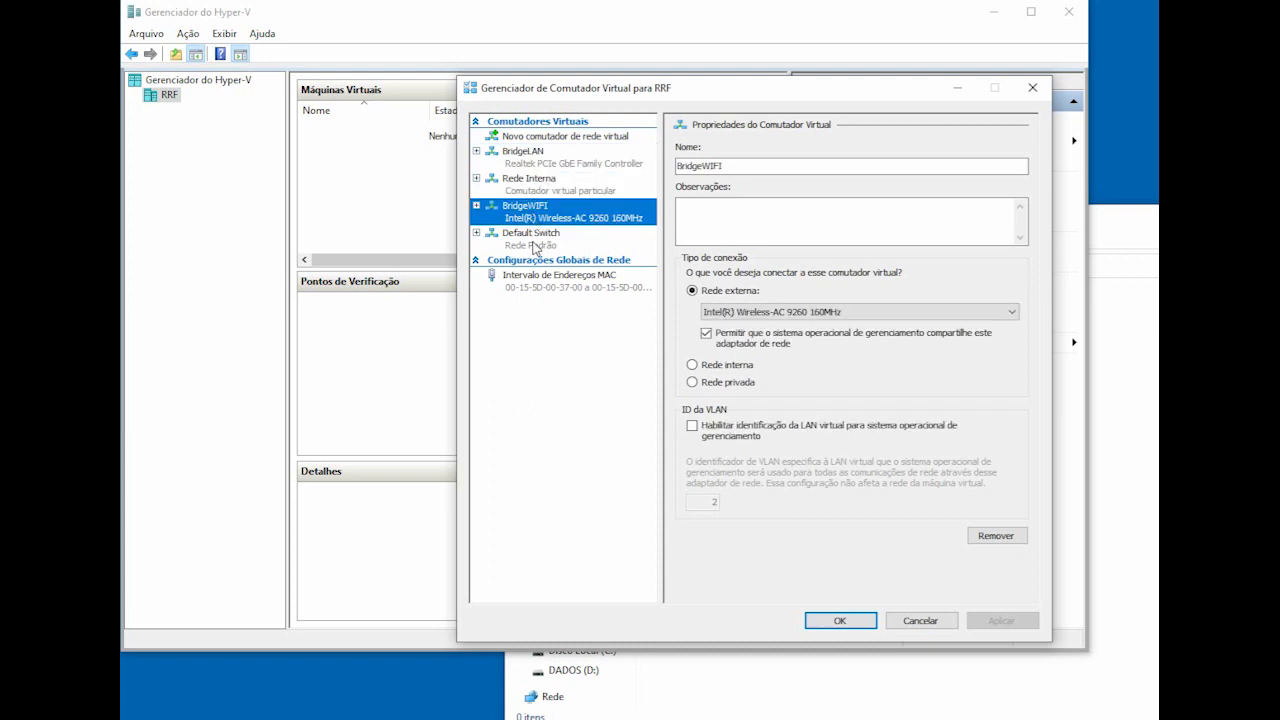
pyautogui.click(535, 246)
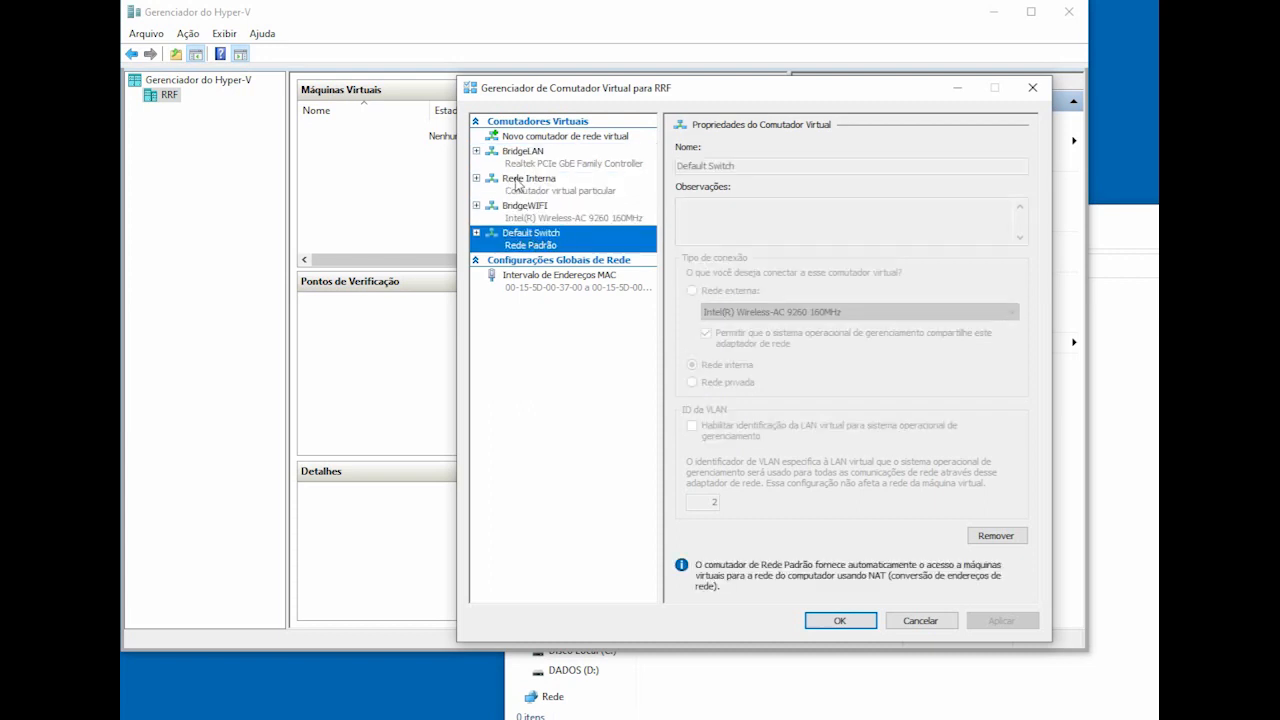
pyautogui.click(551, 220)
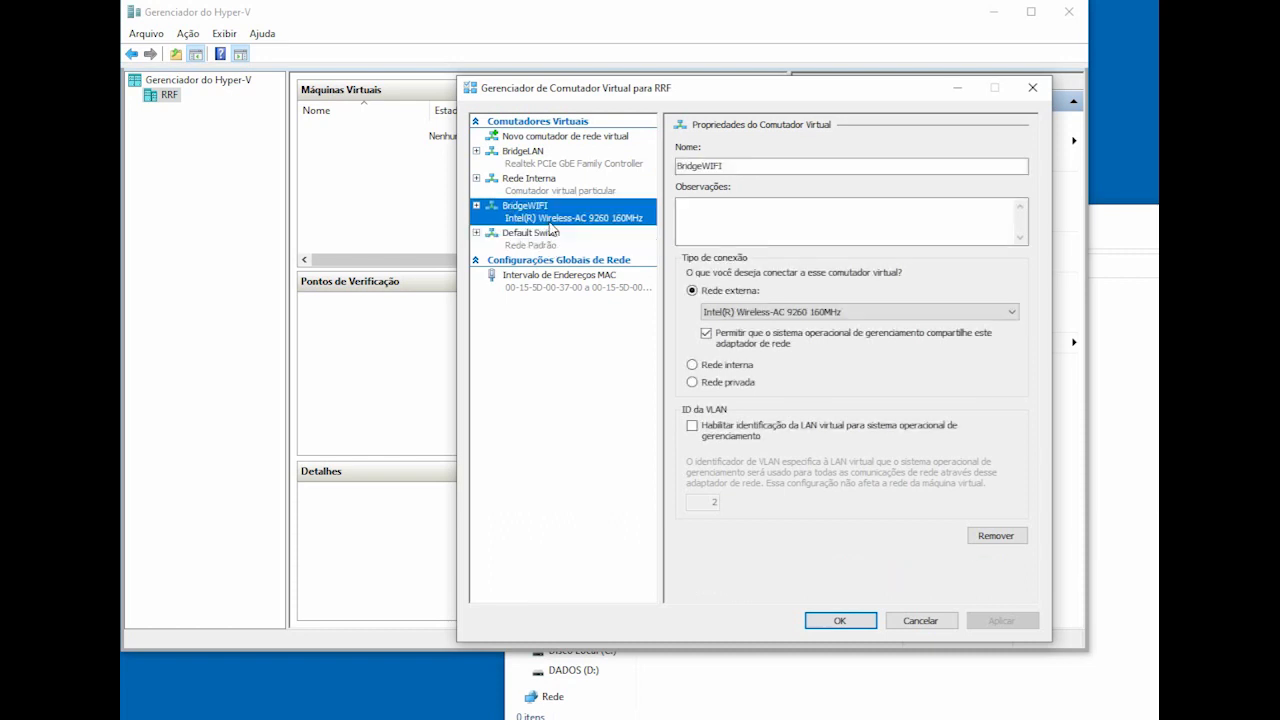
pyautogui.click(529, 160)
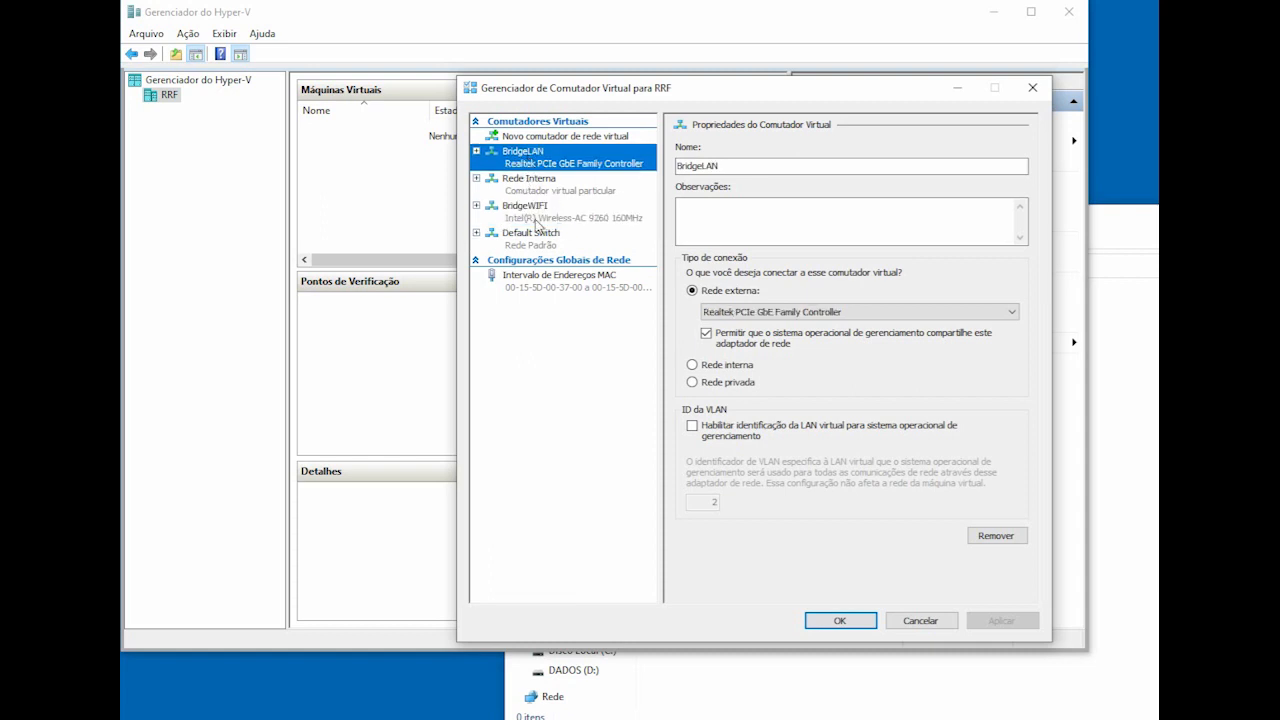
pyautogui.click(537, 222)
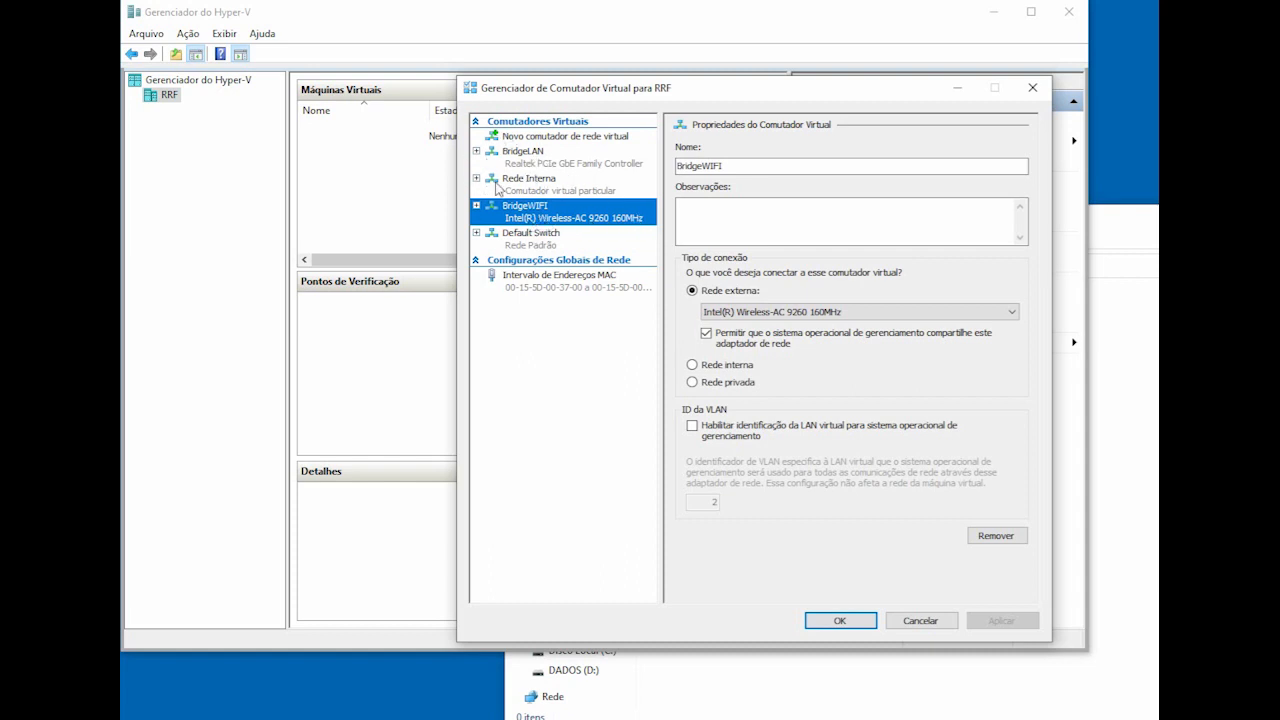
pyautogui.click(541, 196)
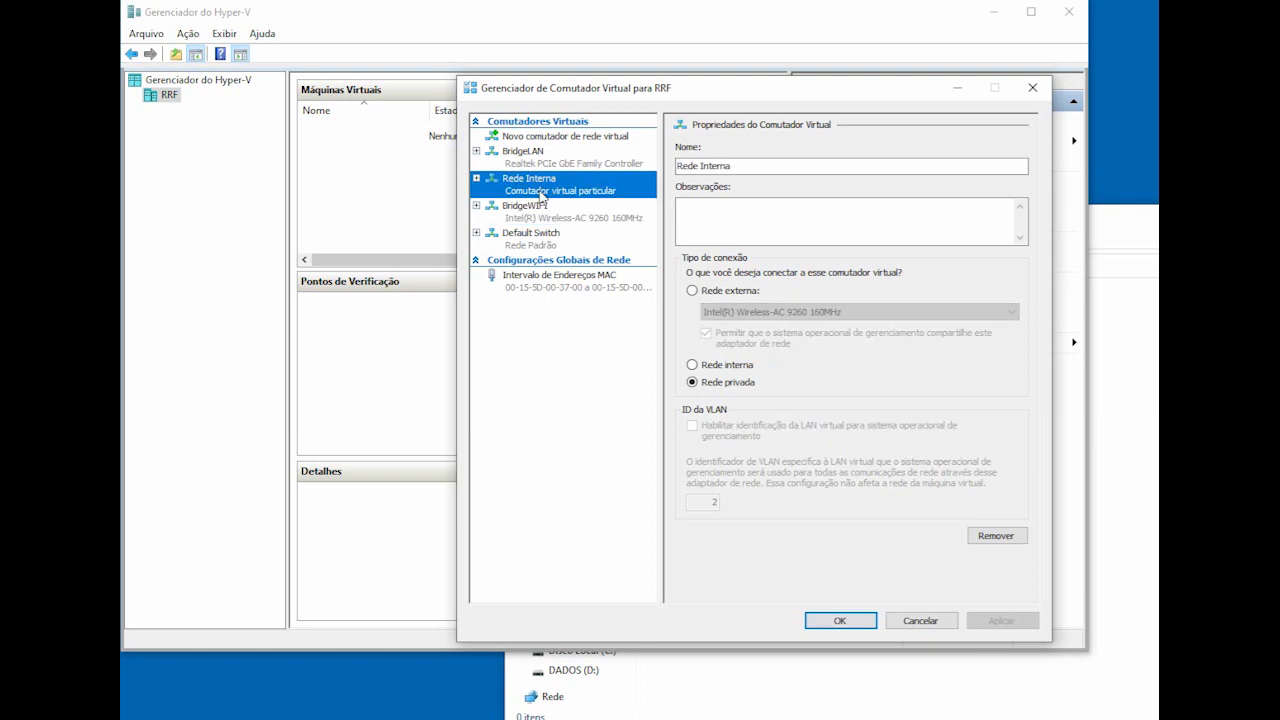
pyautogui.click(917, 625)
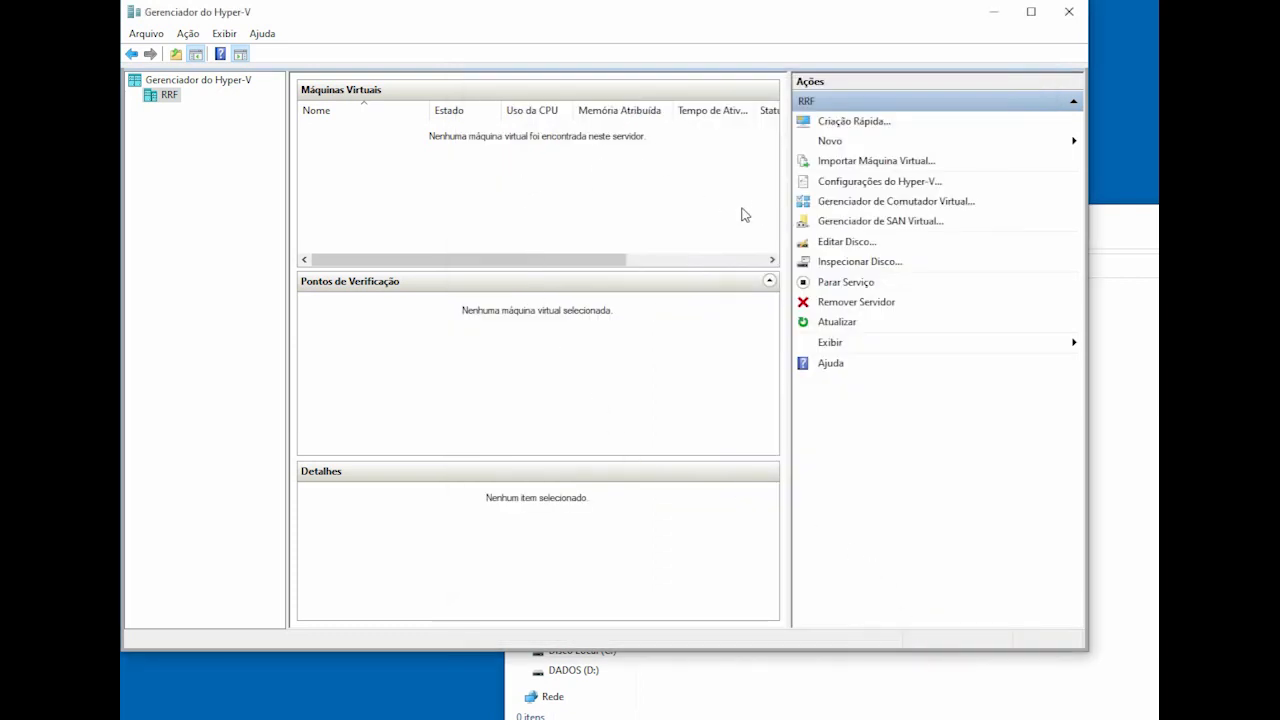
# Step: Start a new virtual machine named 'pfsenserobson' and advance to the generation step
pyautogui.click(858, 147)
pyautogui.click(1112, 144)
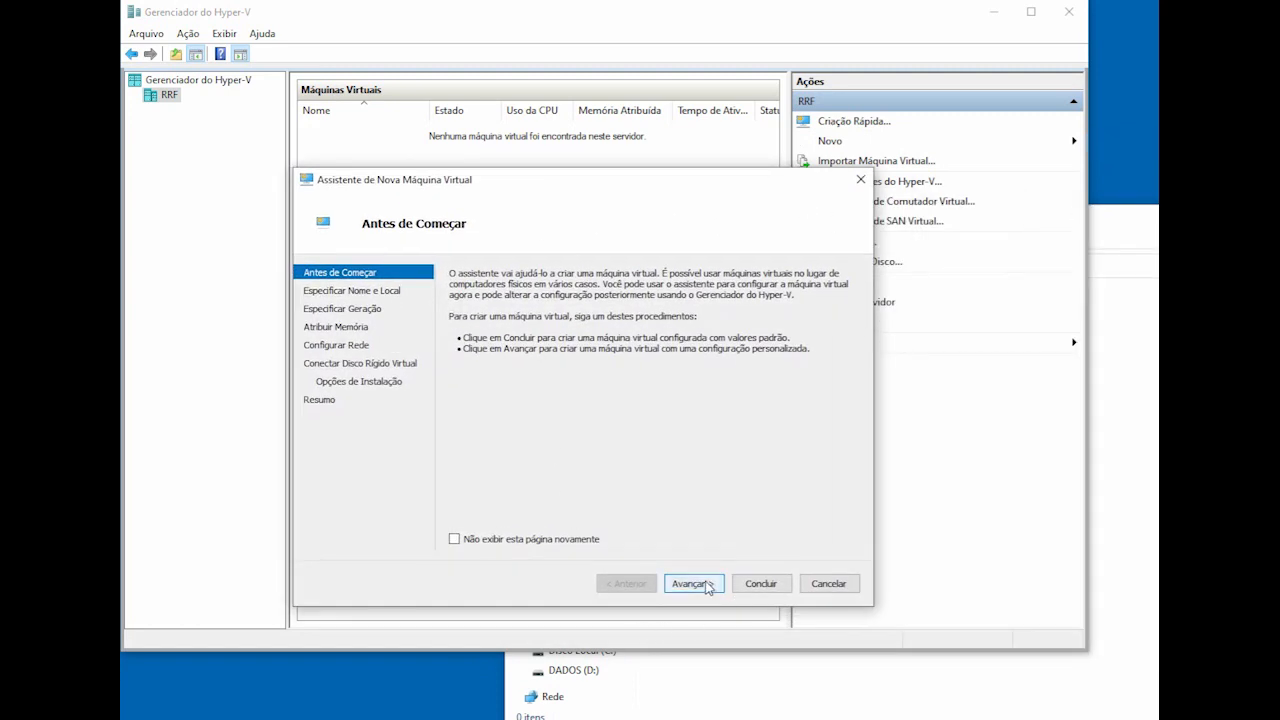
pyautogui.click(693, 584)
pyautogui.write('p')
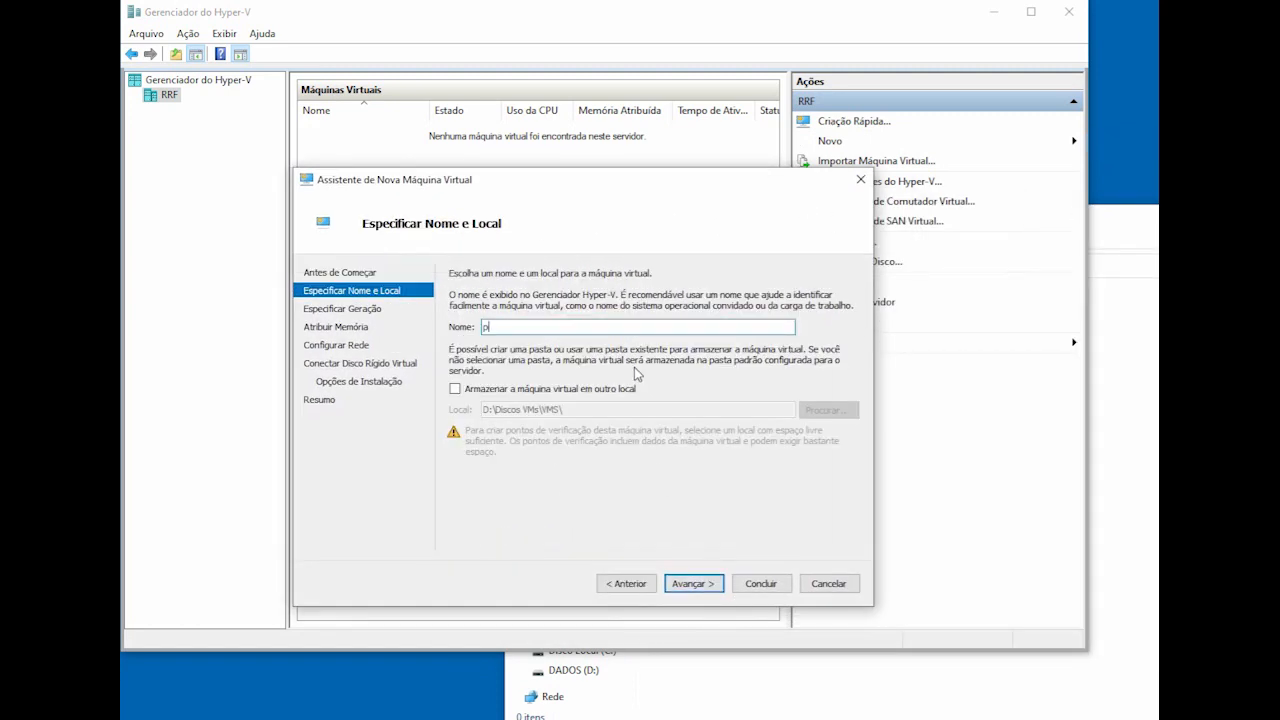
pyautogui.write('fsenserobson')
pyautogui.click(703, 590)
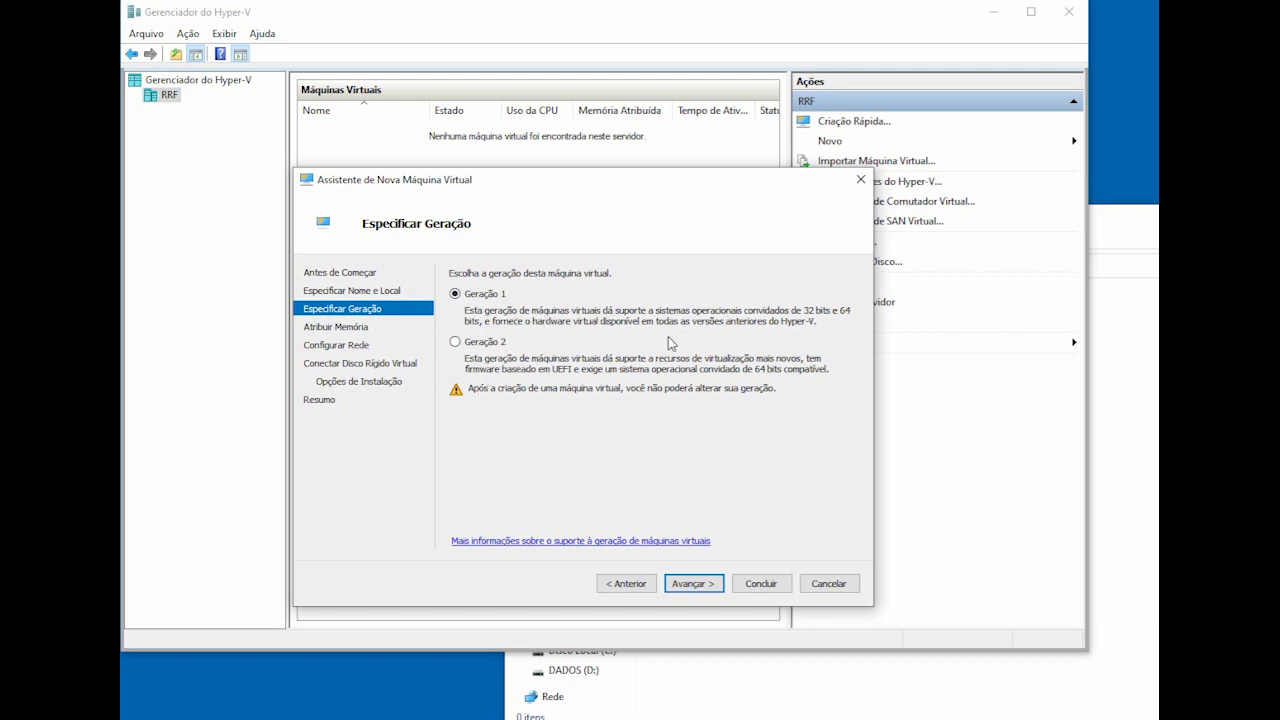
# Step: Keep Generation 1 and 1024 MB startup memory, moving on to the network step
pyautogui.click(690, 584)
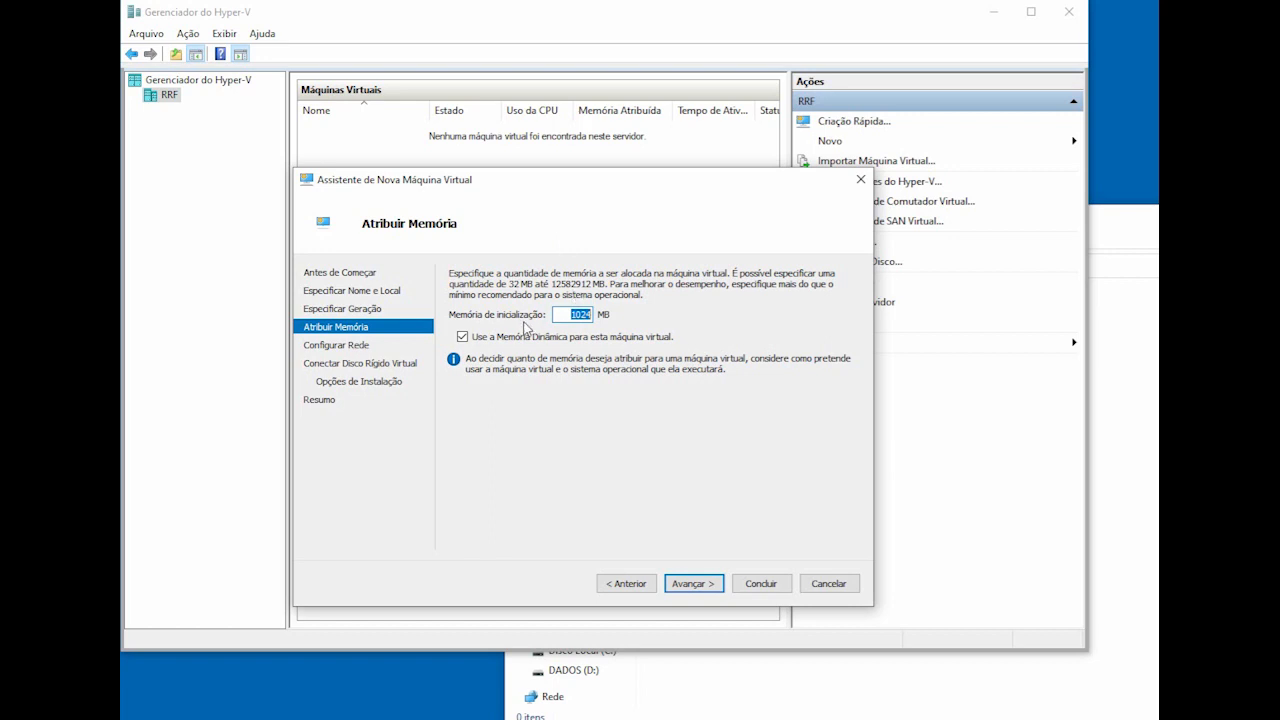
pyautogui.click(575, 314)
pyautogui.moveTo(578, 315)
pyautogui.mouseDown()
pyautogui.moveTo(604, 320)
pyautogui.moveTo(593, 317)
pyautogui.mouseUp()
pyautogui.click(570, 312)
pyautogui.click(707, 586)
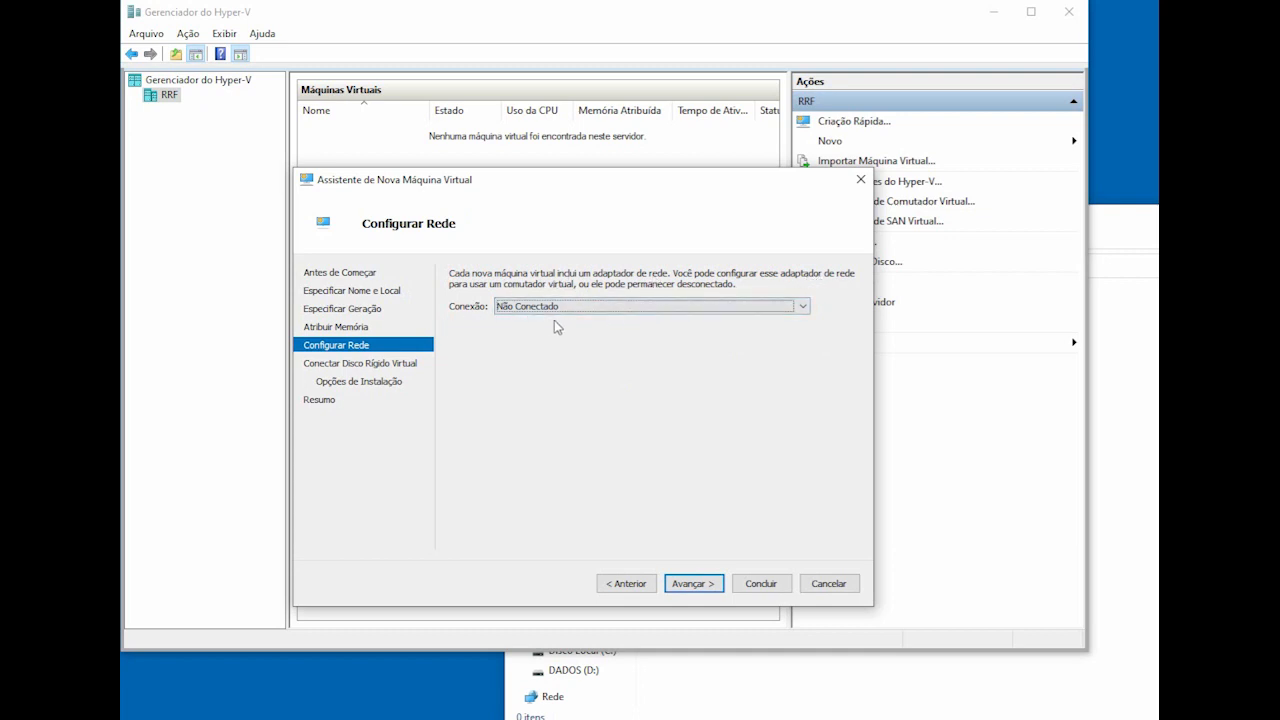
# Step: Connect the VM to Rede Interna, attach a hard disk later, and finish creating it
pyautogui.click(620, 308)
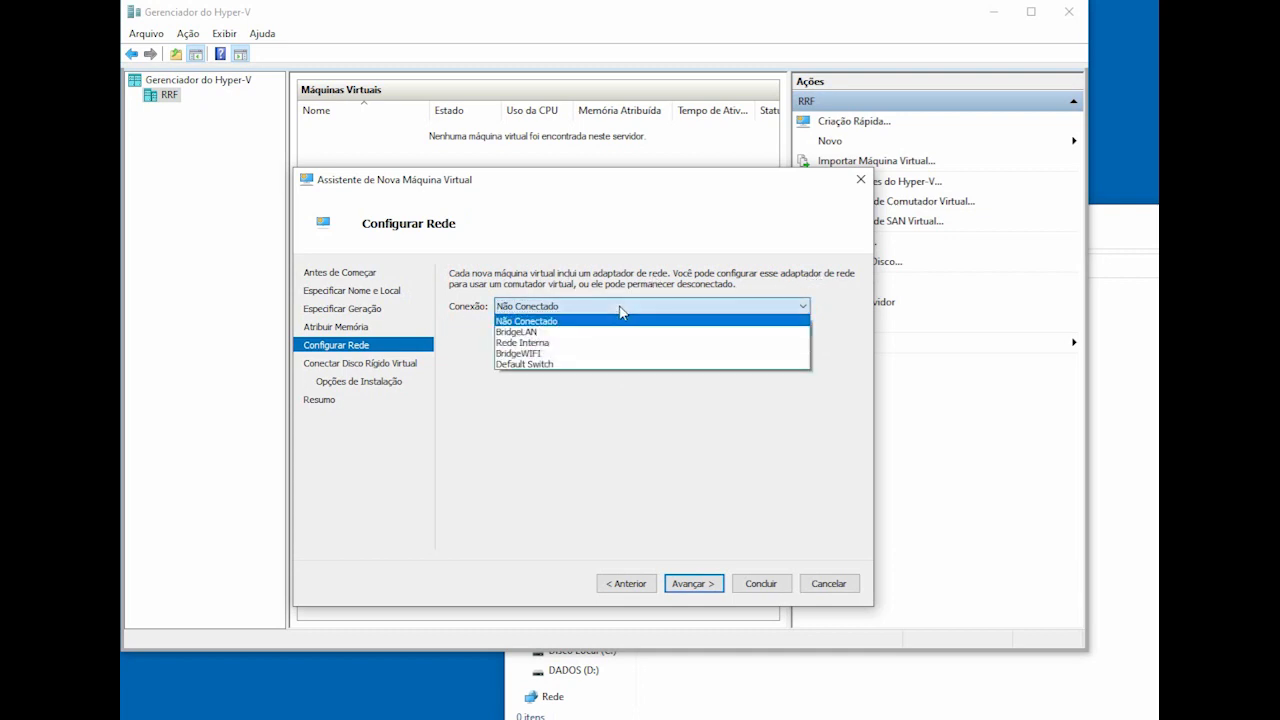
pyautogui.click(584, 343)
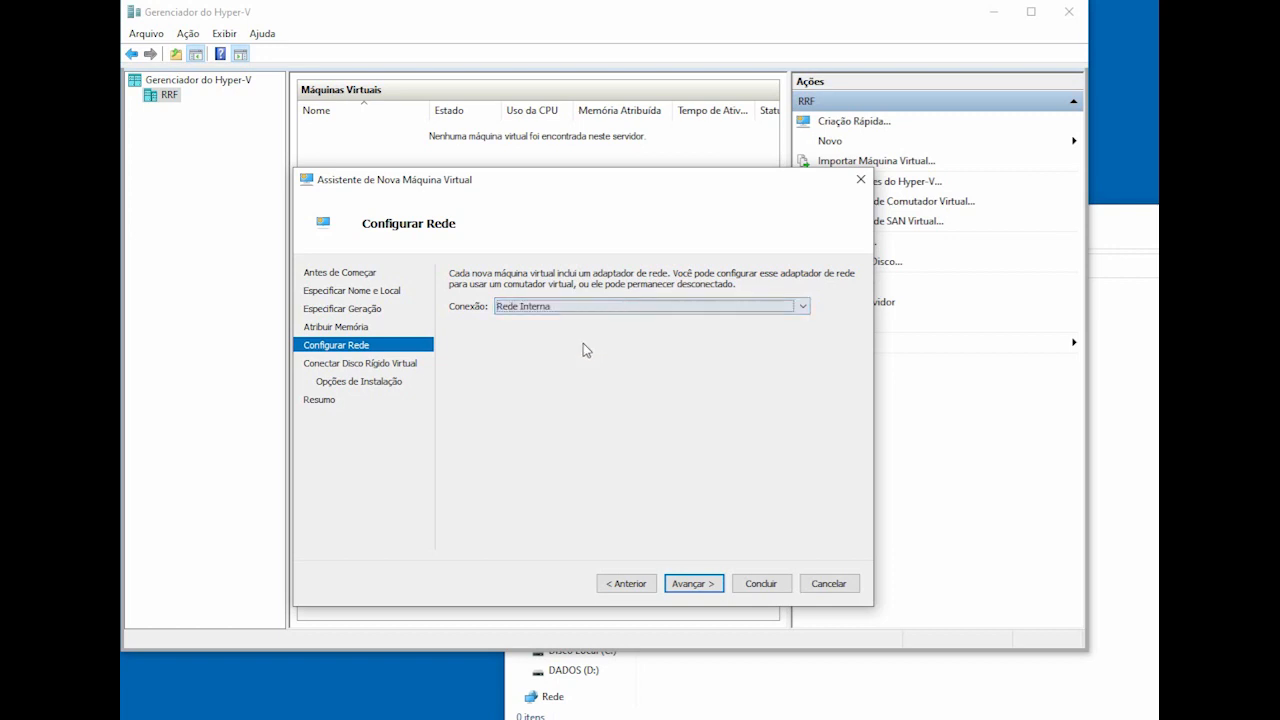
pyautogui.click(711, 589)
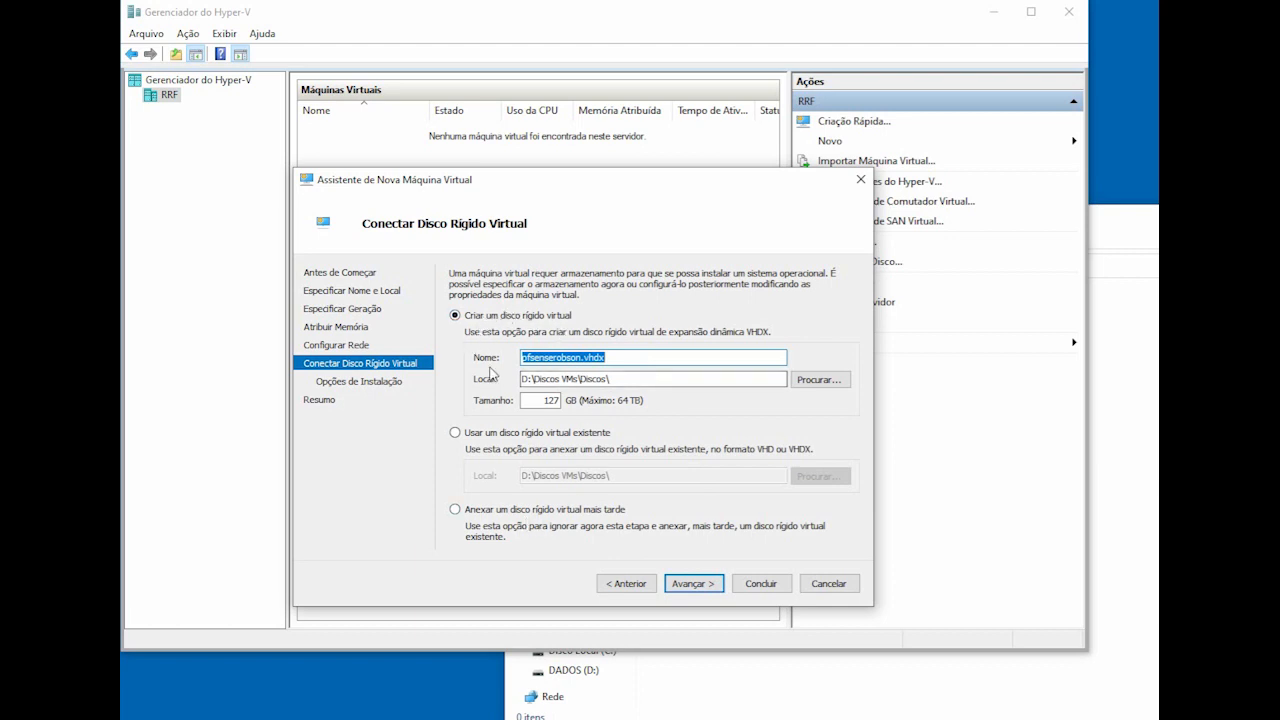
pyautogui.click(507, 511)
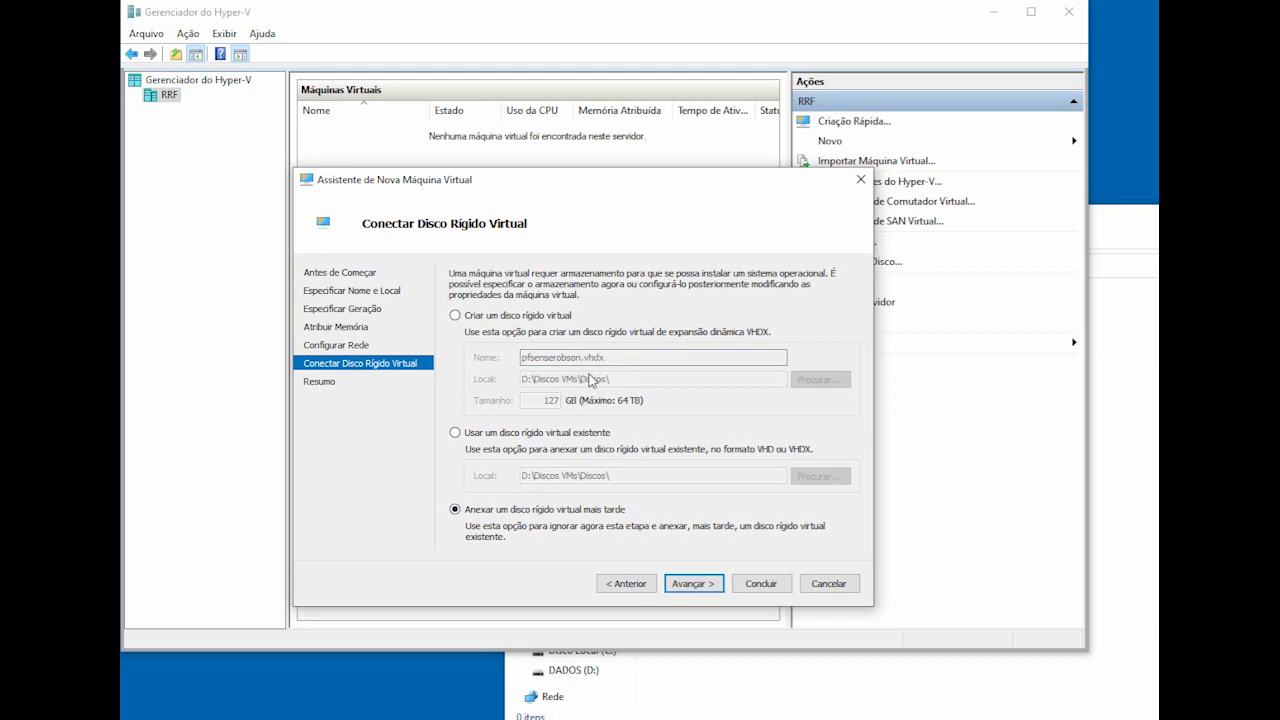
pyautogui.click(668, 586)
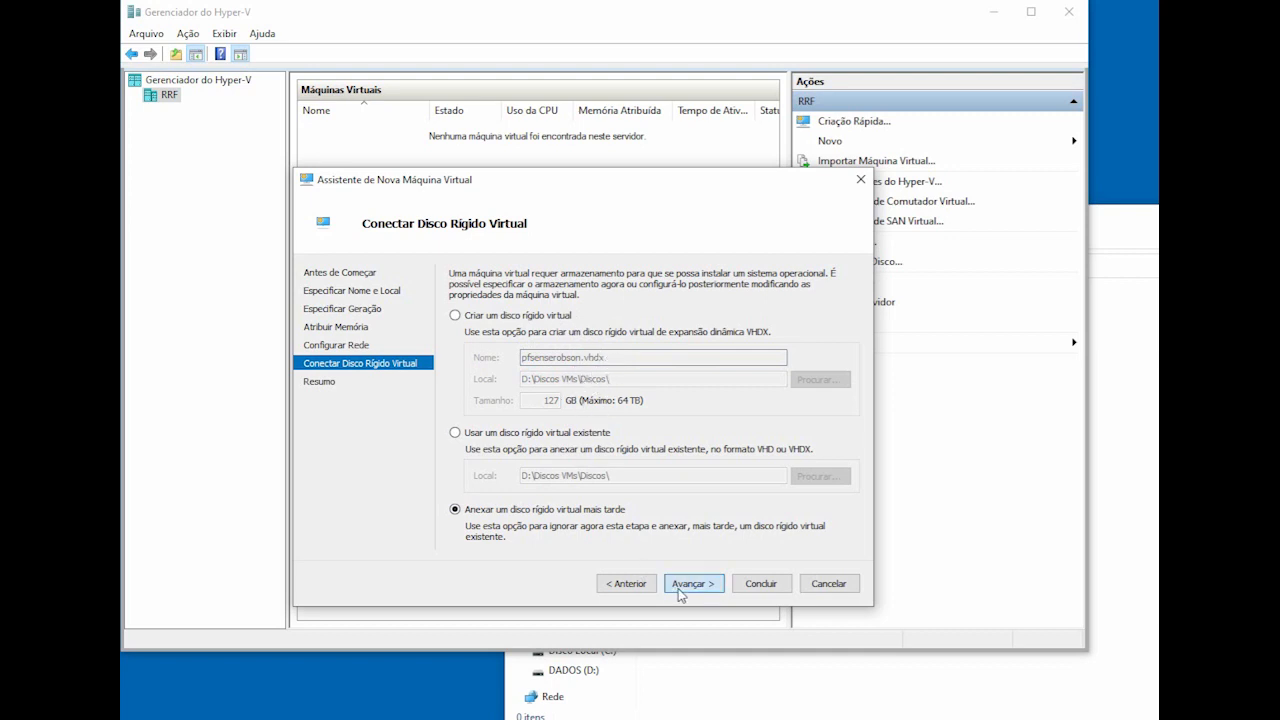
pyautogui.click(757, 586)
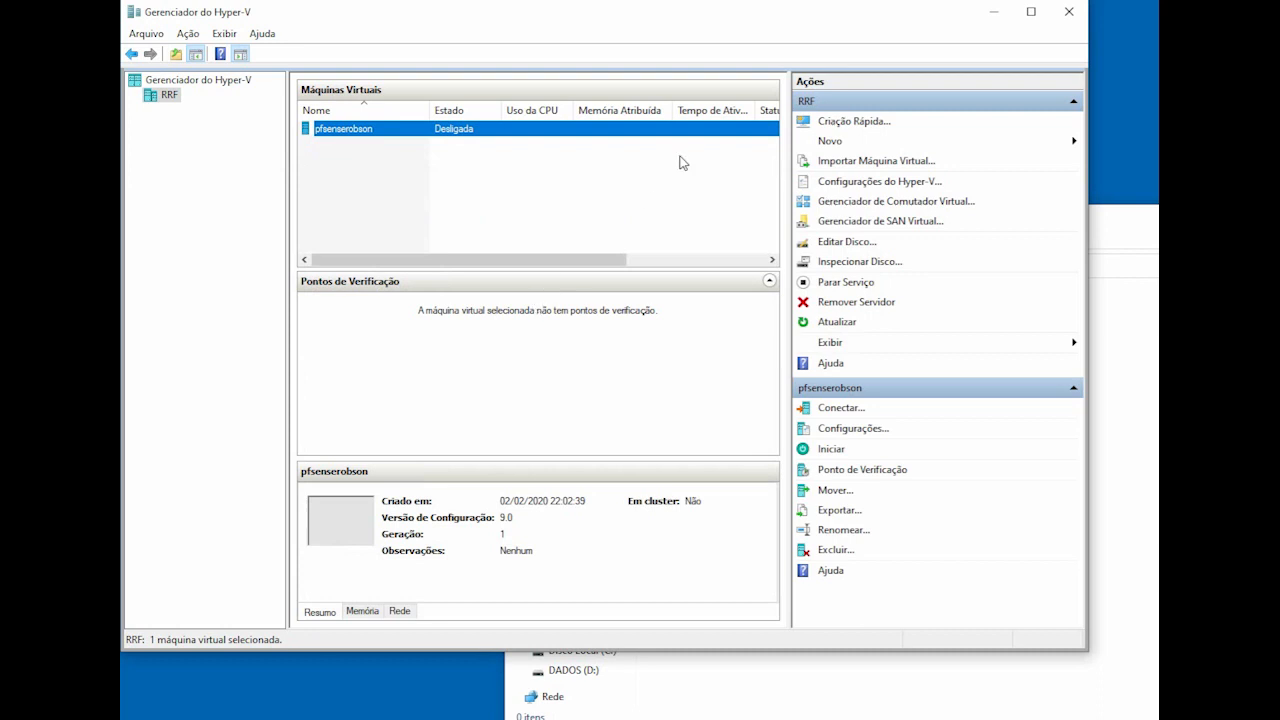
# Step: In pfsenserobson's settings, add a hard disk on Controlador IDE 0 and start a new virtual disk
pyautogui.click(834, 429)
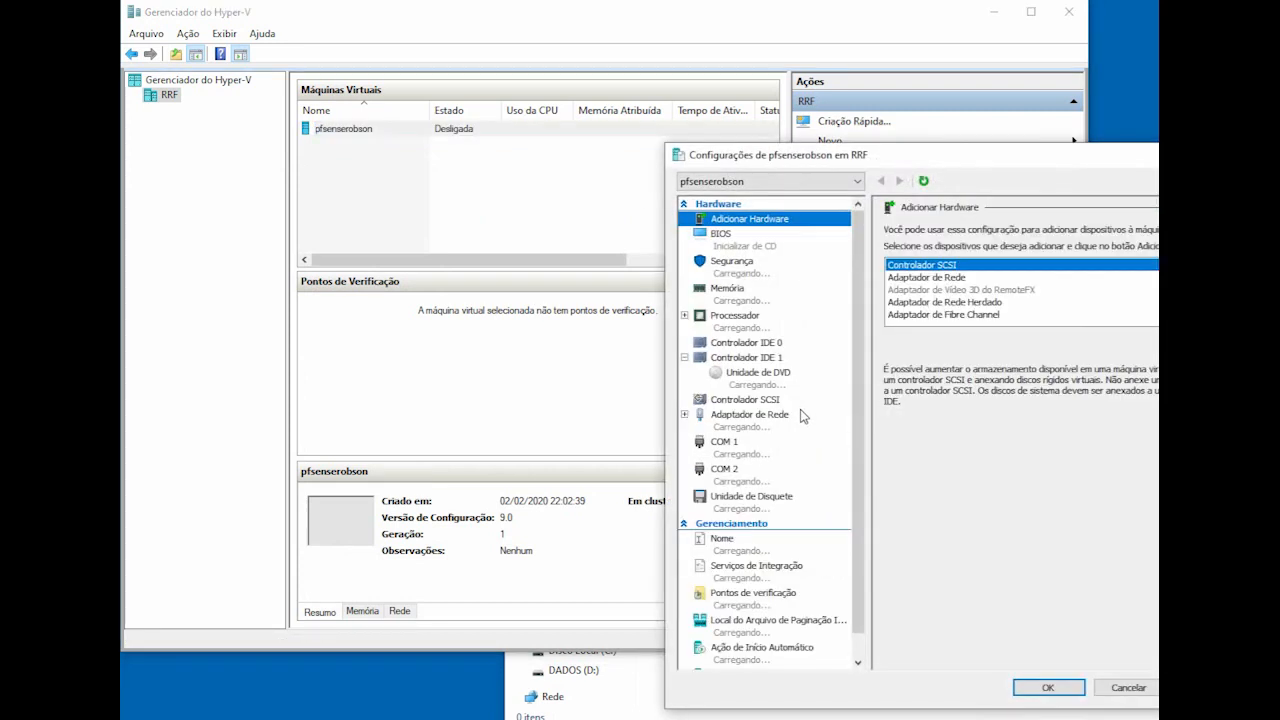
pyautogui.moveTo(825, 108); pyautogui.dragTo(646, 102)
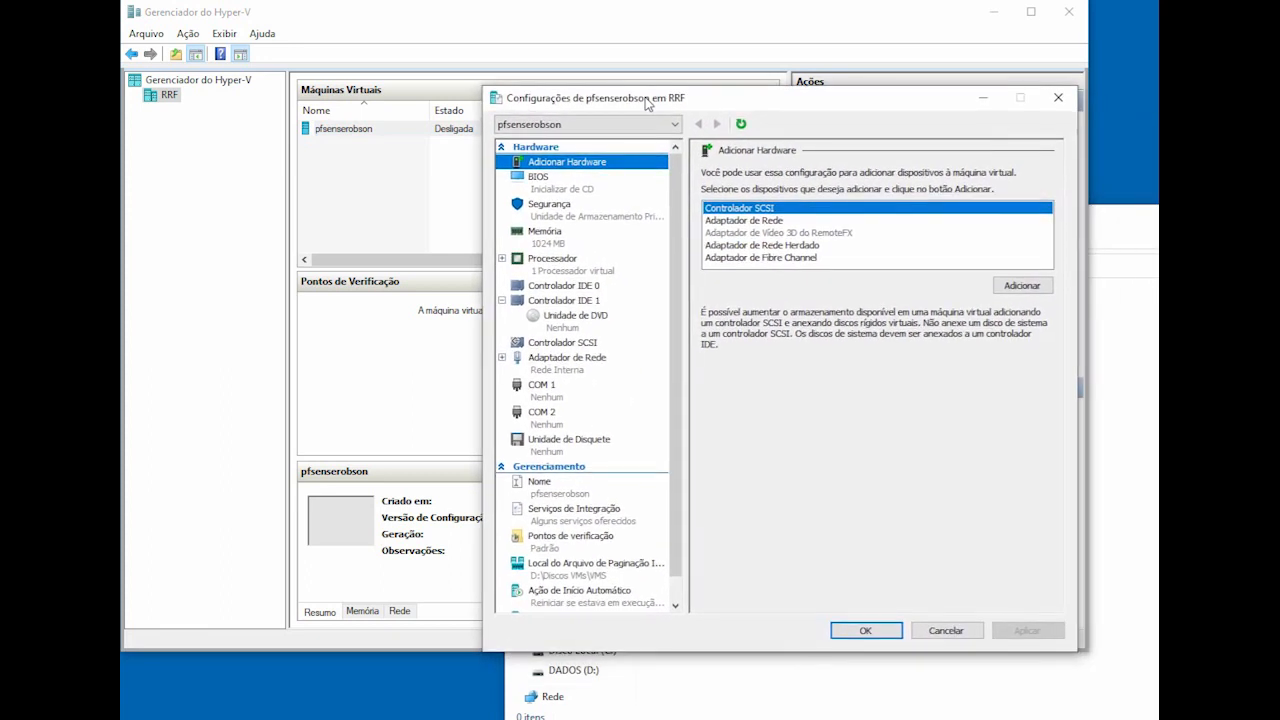
pyautogui.click(560, 287)
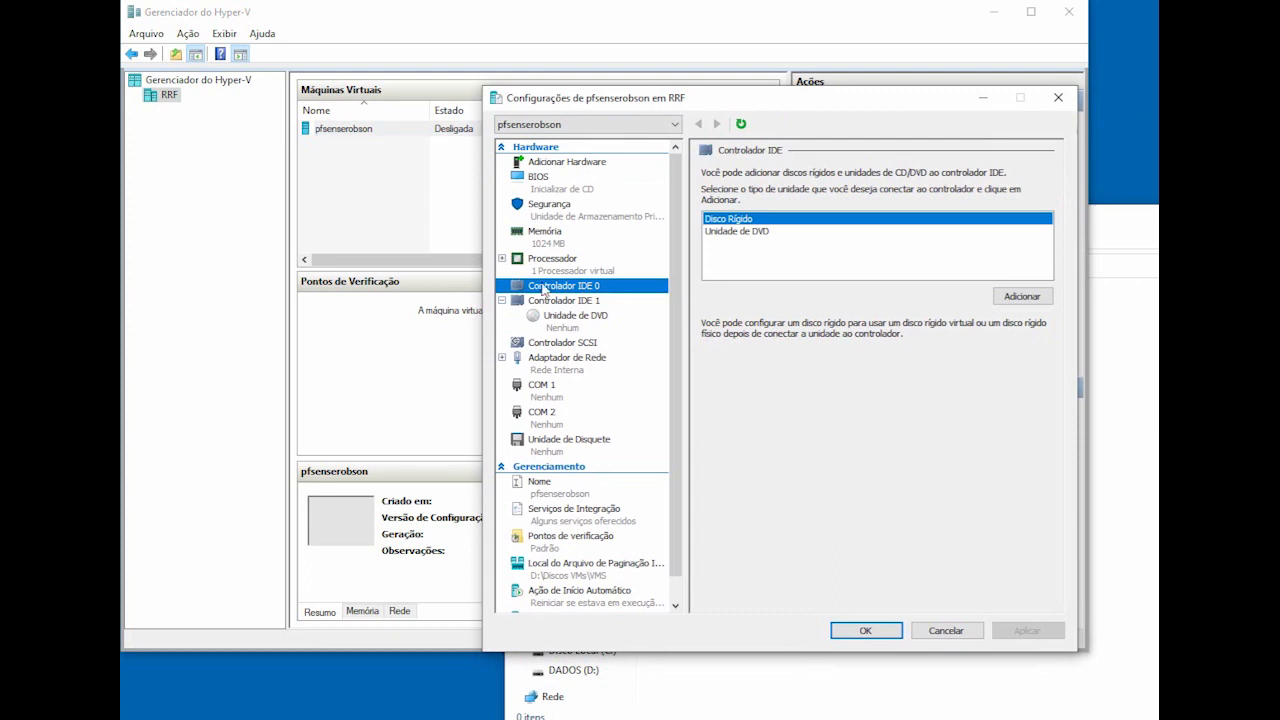
pyautogui.click(1030, 297)
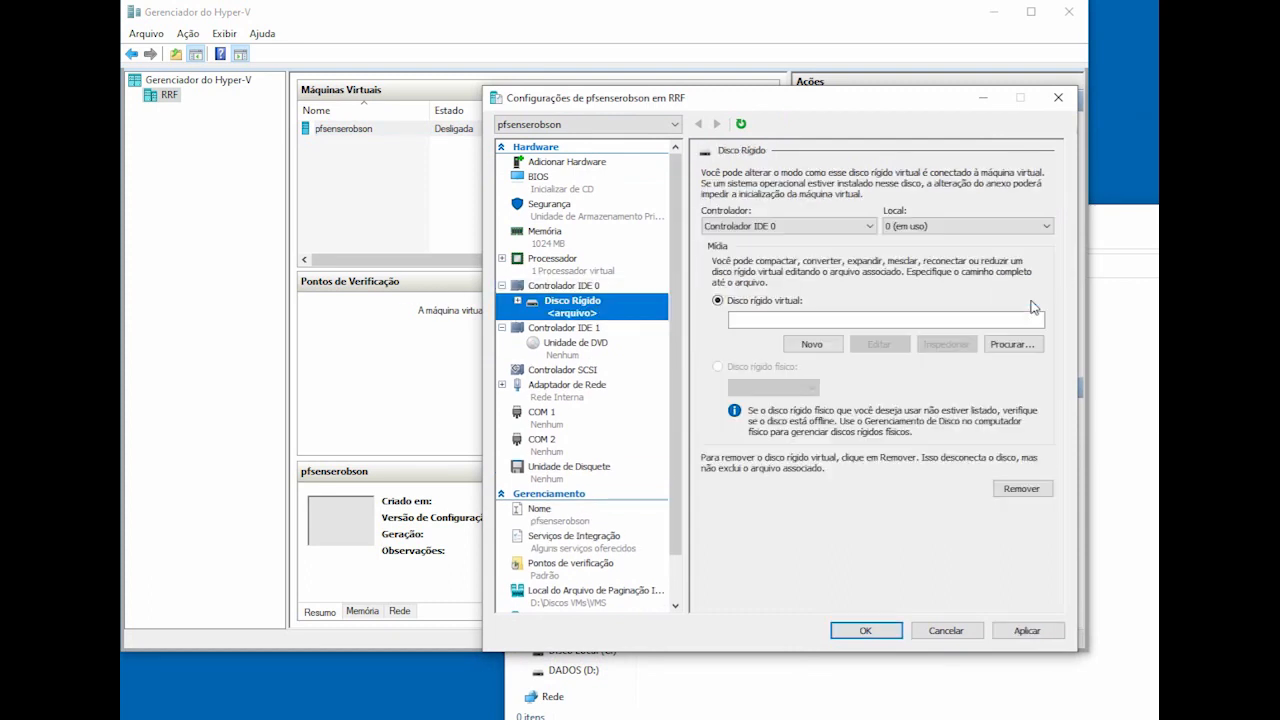
pyautogui.click(748, 228)
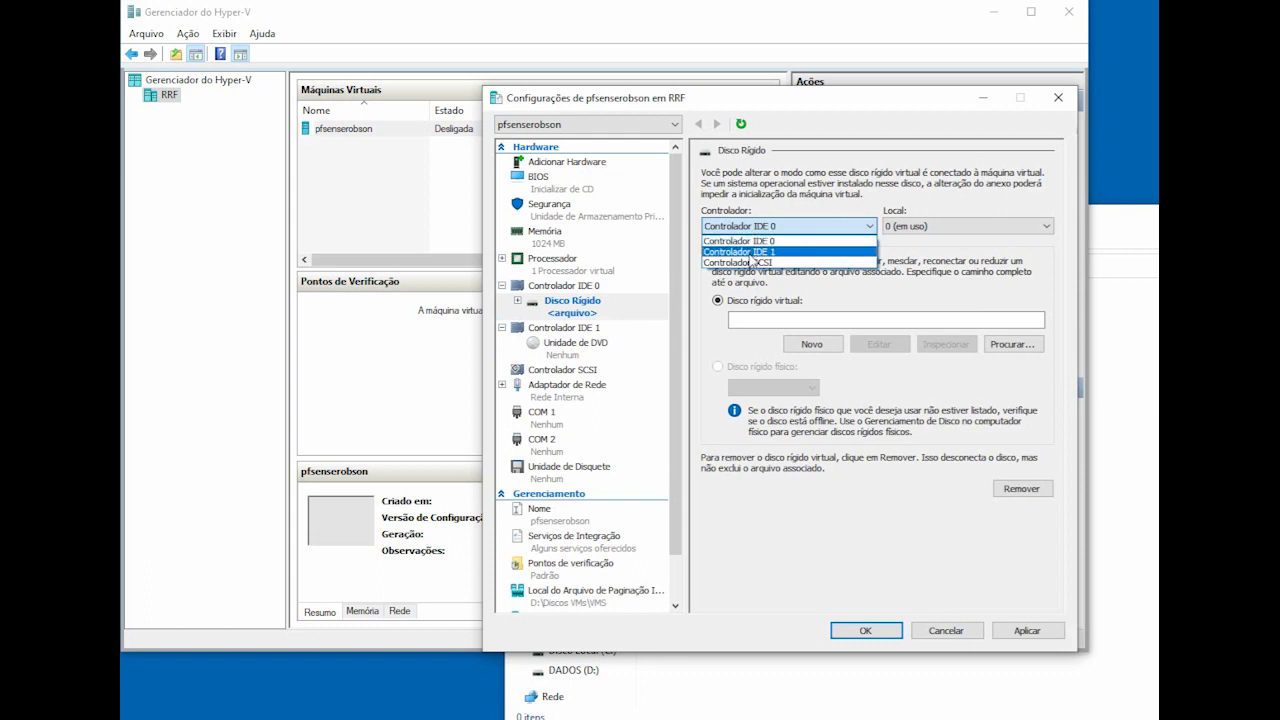
pyautogui.click(745, 241)
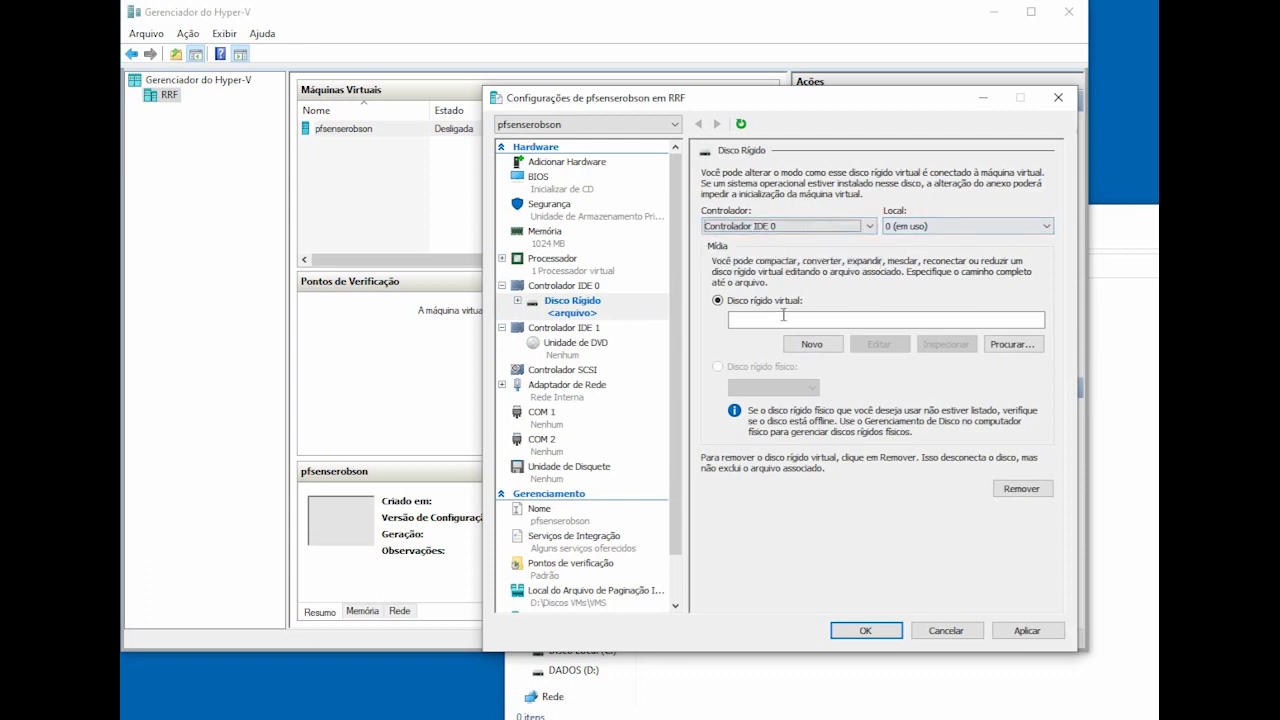
pyautogui.click(812, 344)
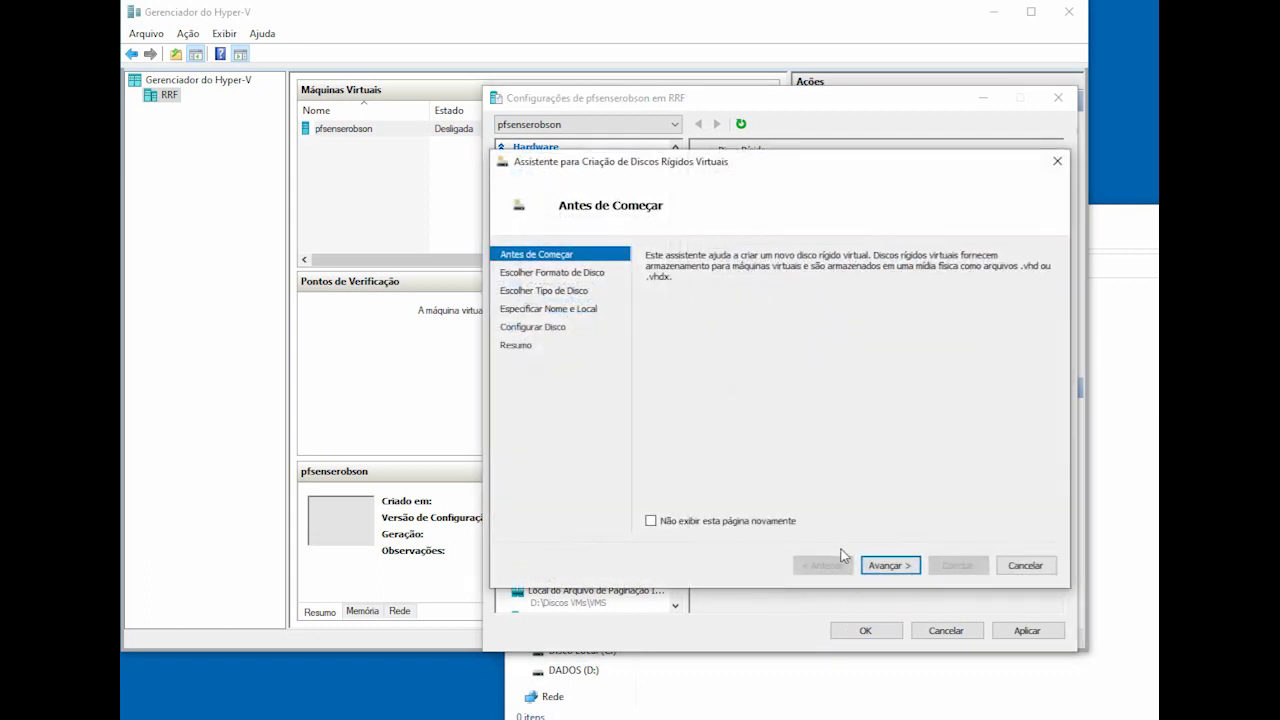
# Step: Make the new disk a dynamically expanding VHD
pyautogui.click(887, 569)
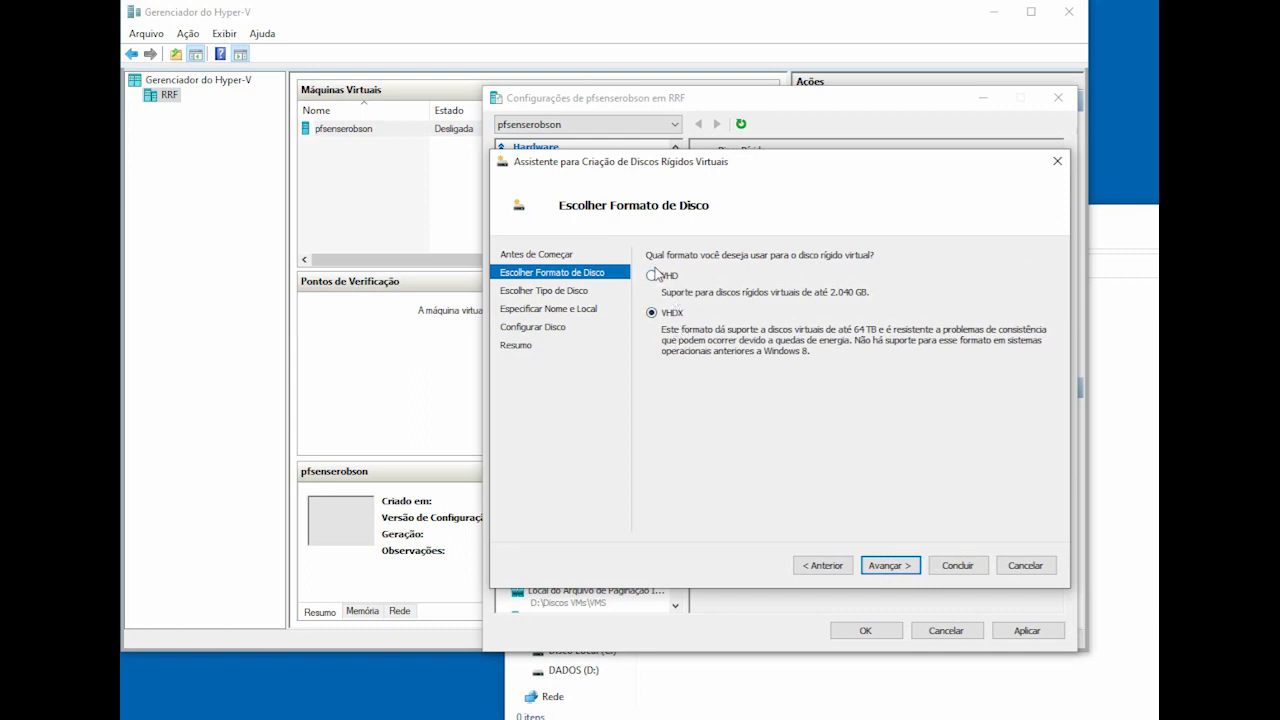
pyautogui.click(658, 277)
pyautogui.click(889, 565)
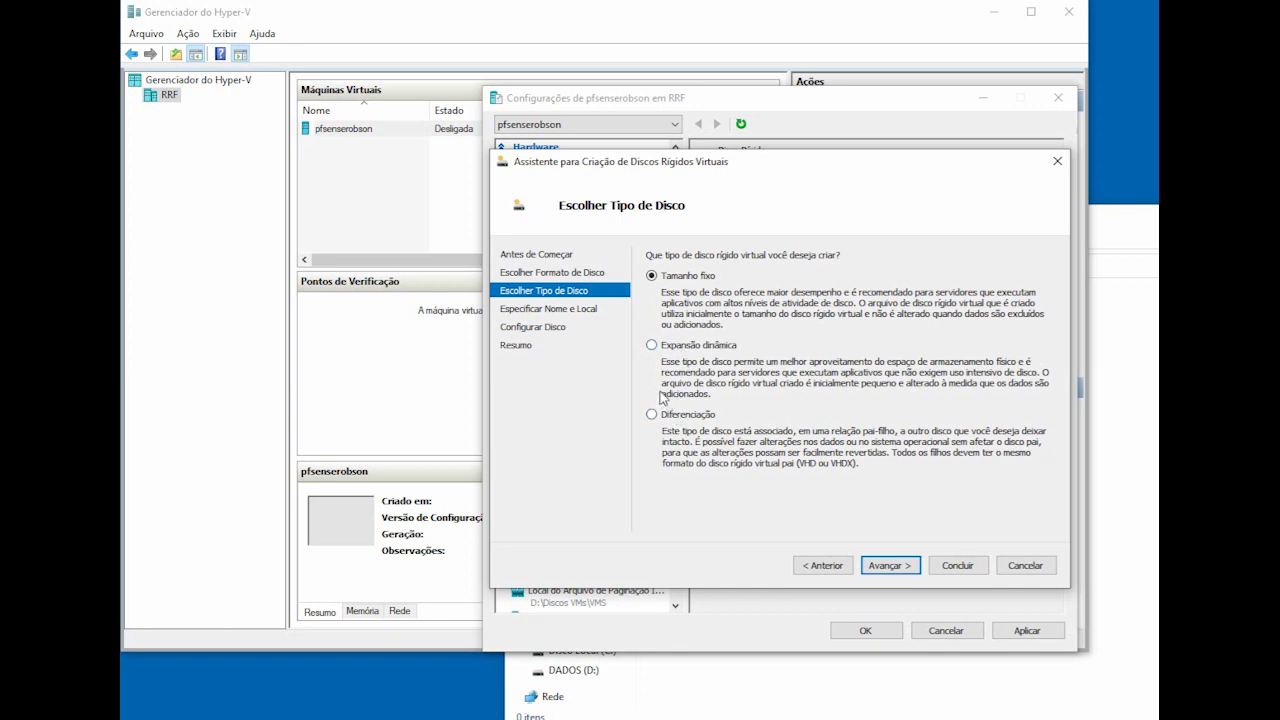
pyautogui.click(653, 346)
# Step: Name the disk 'pfsensedisco' and advance to the size page
pyautogui.click(890, 566)
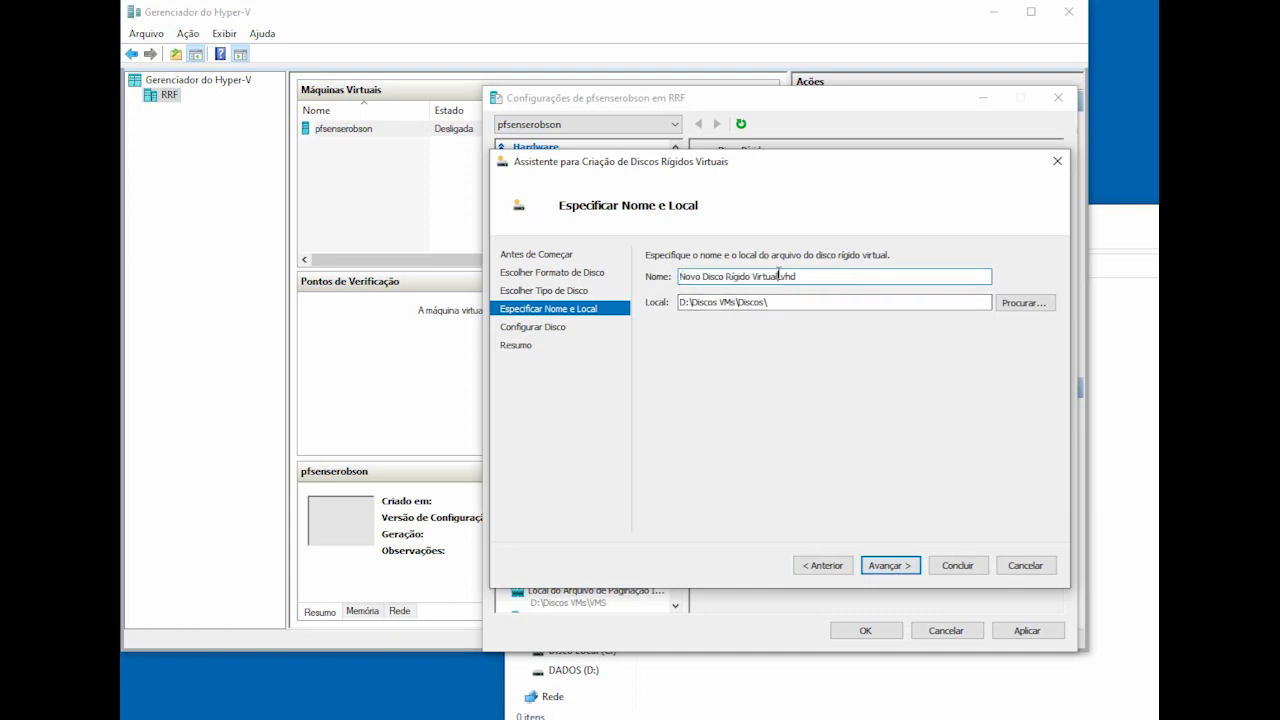
pyautogui.moveTo(780, 276); pyautogui.dragTo(463, 272)
pyautogui.write('pfse')
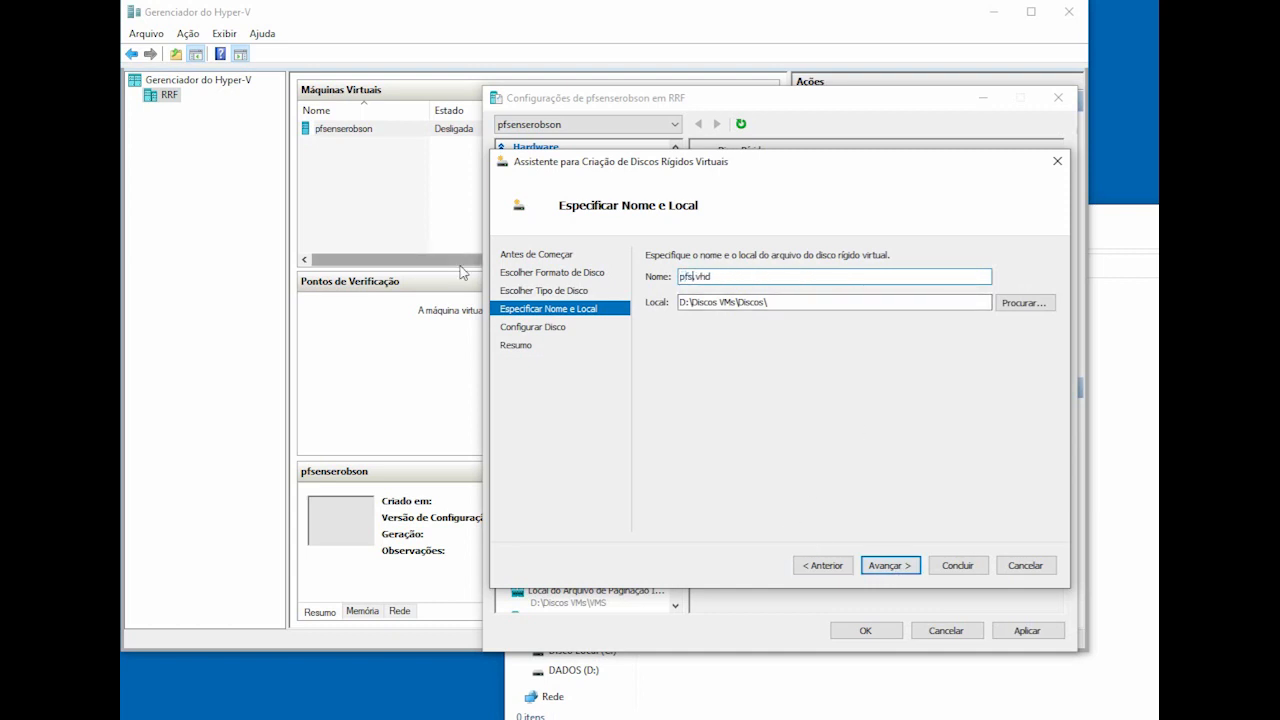
pyautogui.write('nsedisco1')
pyautogui.click(887, 566)
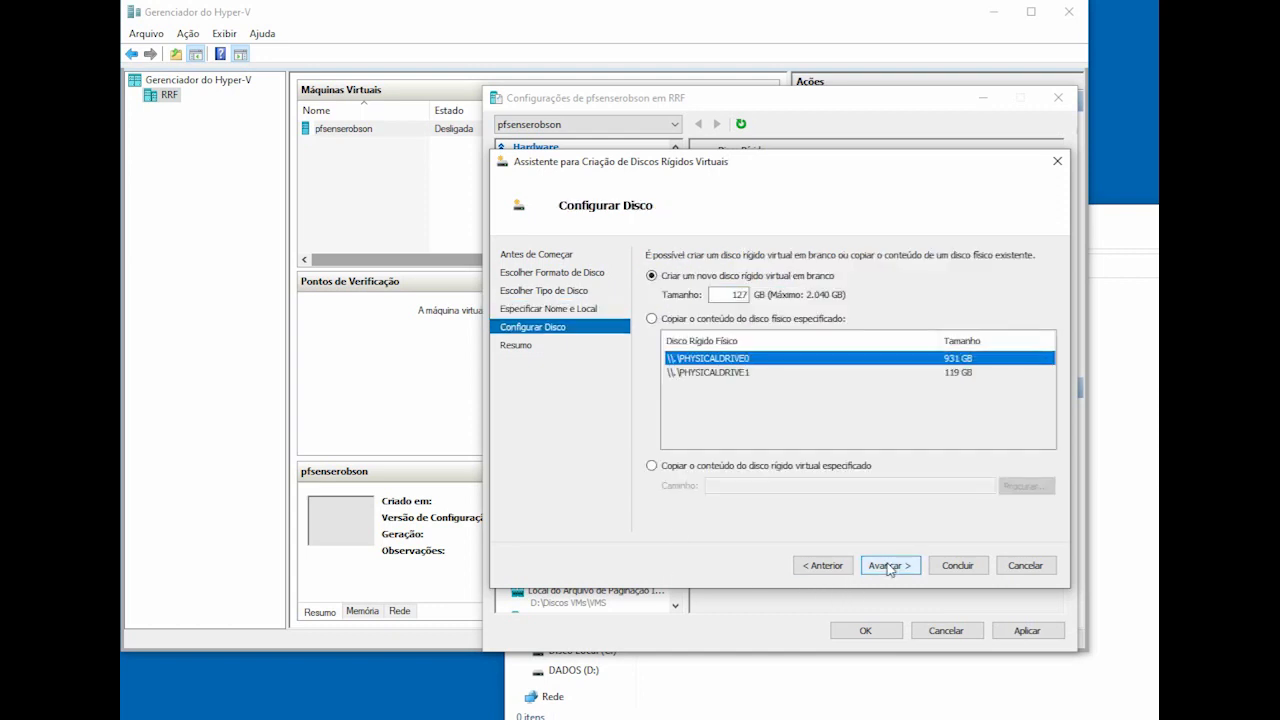
# Step: Change the disk size from 127 to 10 GB and create the disk
pyautogui.doubleClick(724, 293)
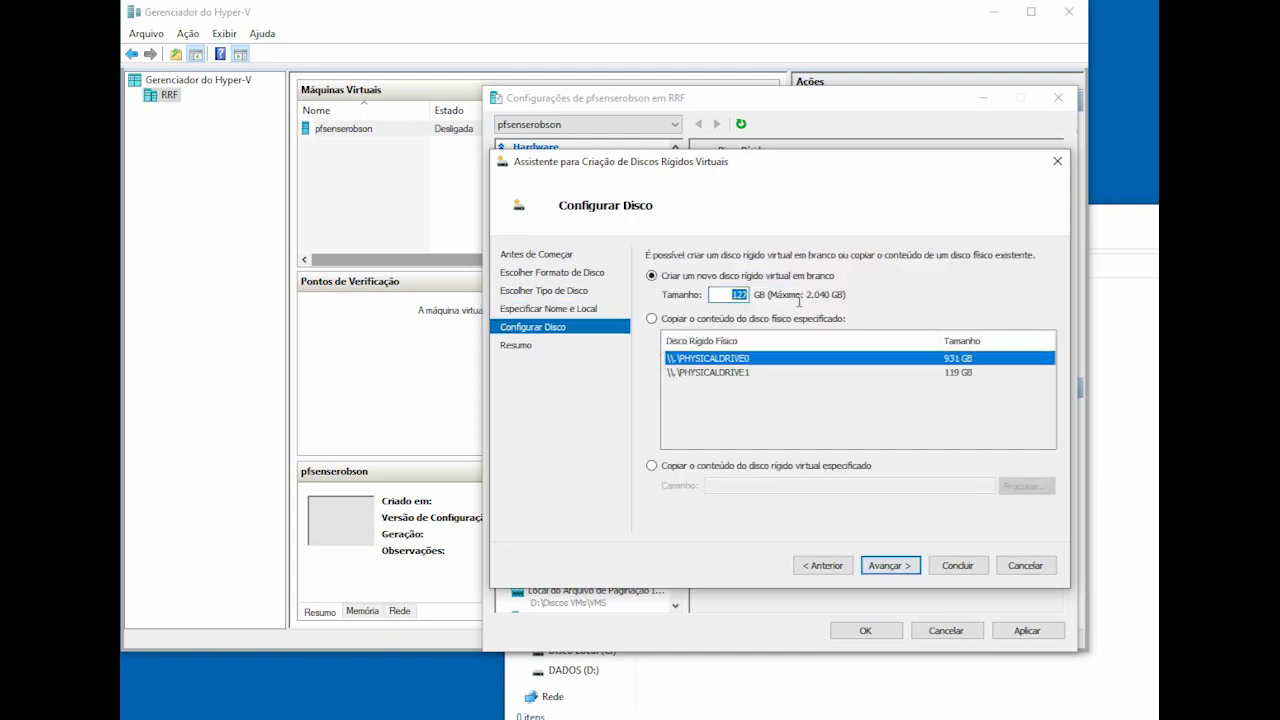
pyautogui.write('10')
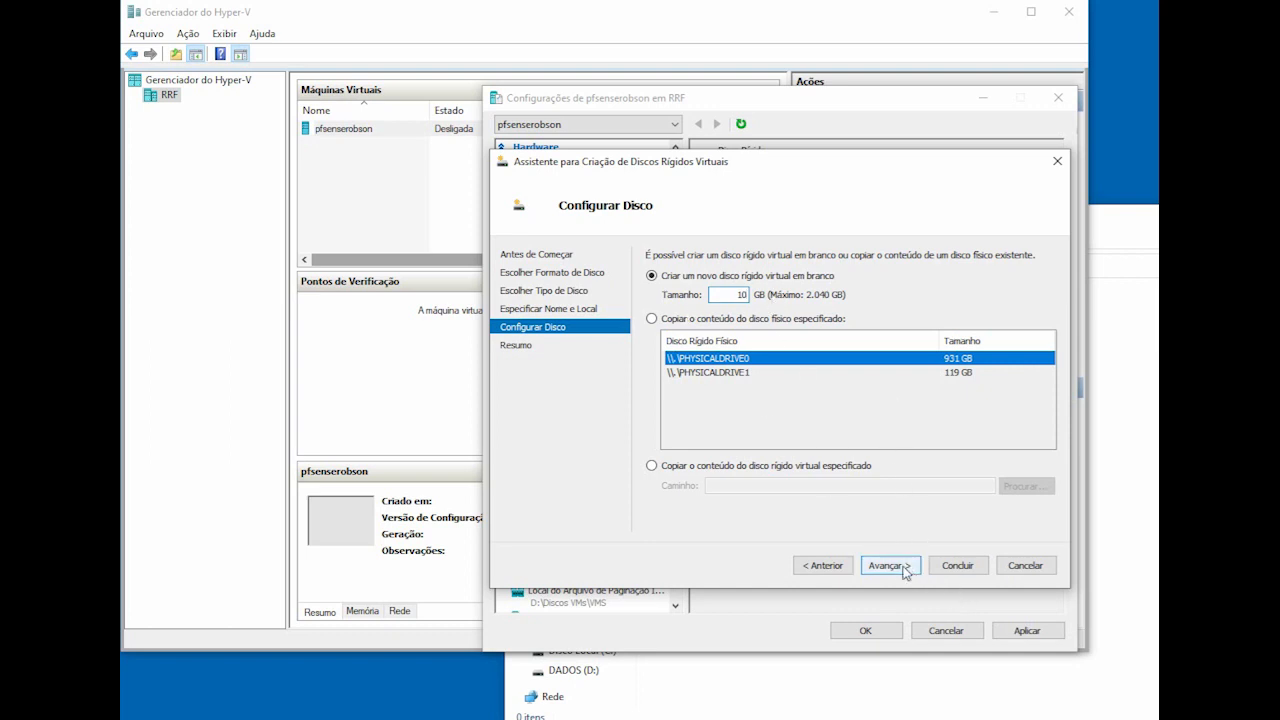
pyautogui.click(888, 566)
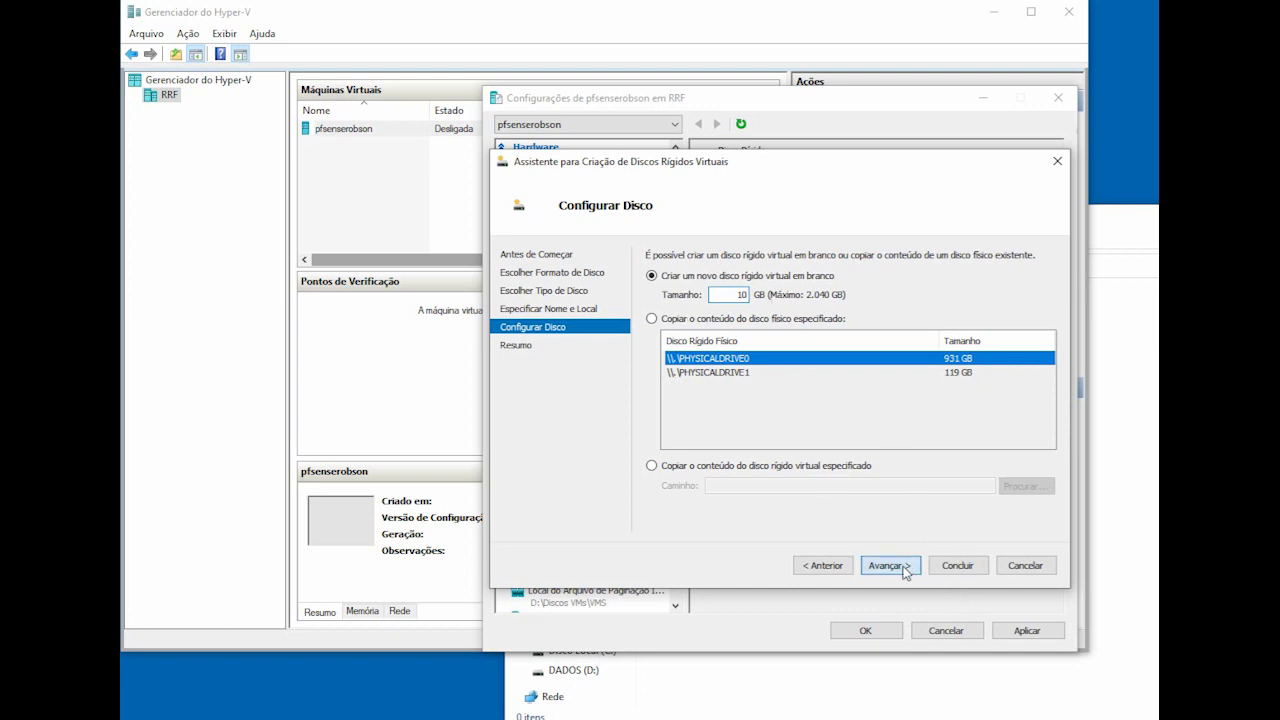
pyautogui.click(961, 567)
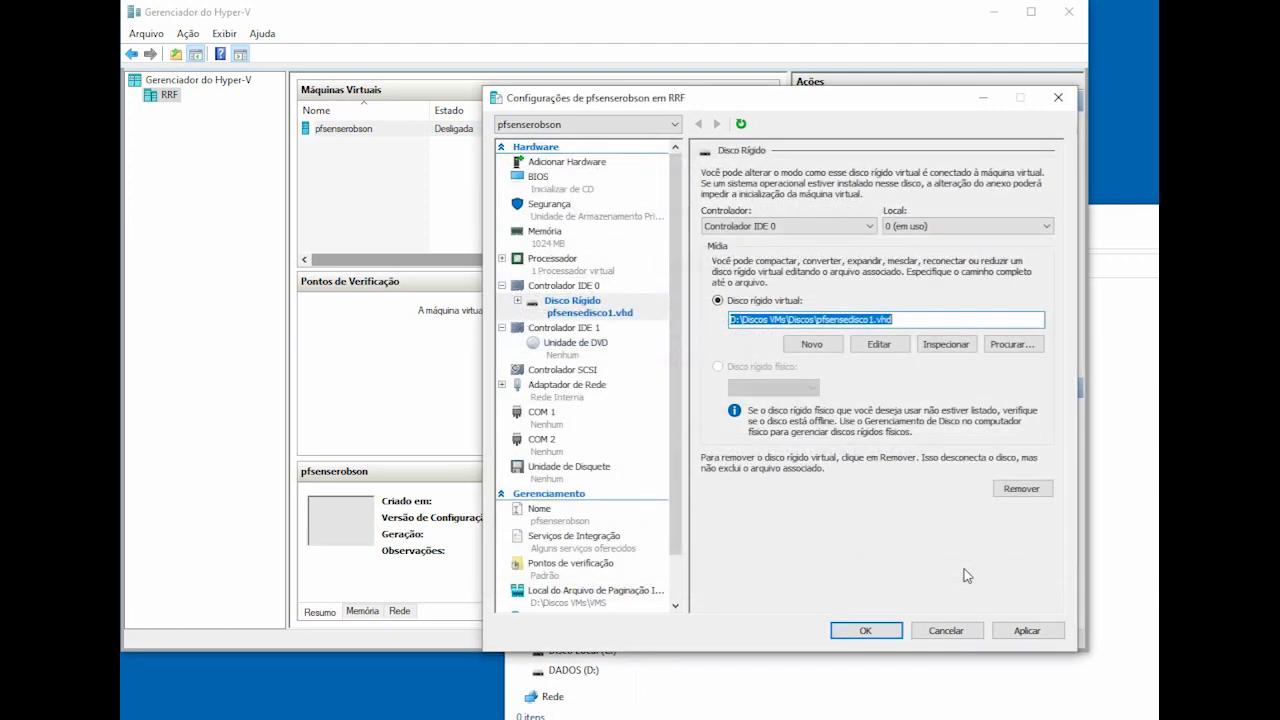
# Step: Apply the disk attachment and inspect the network adapter's settings and advanced features
pyautogui.click(1027, 631)
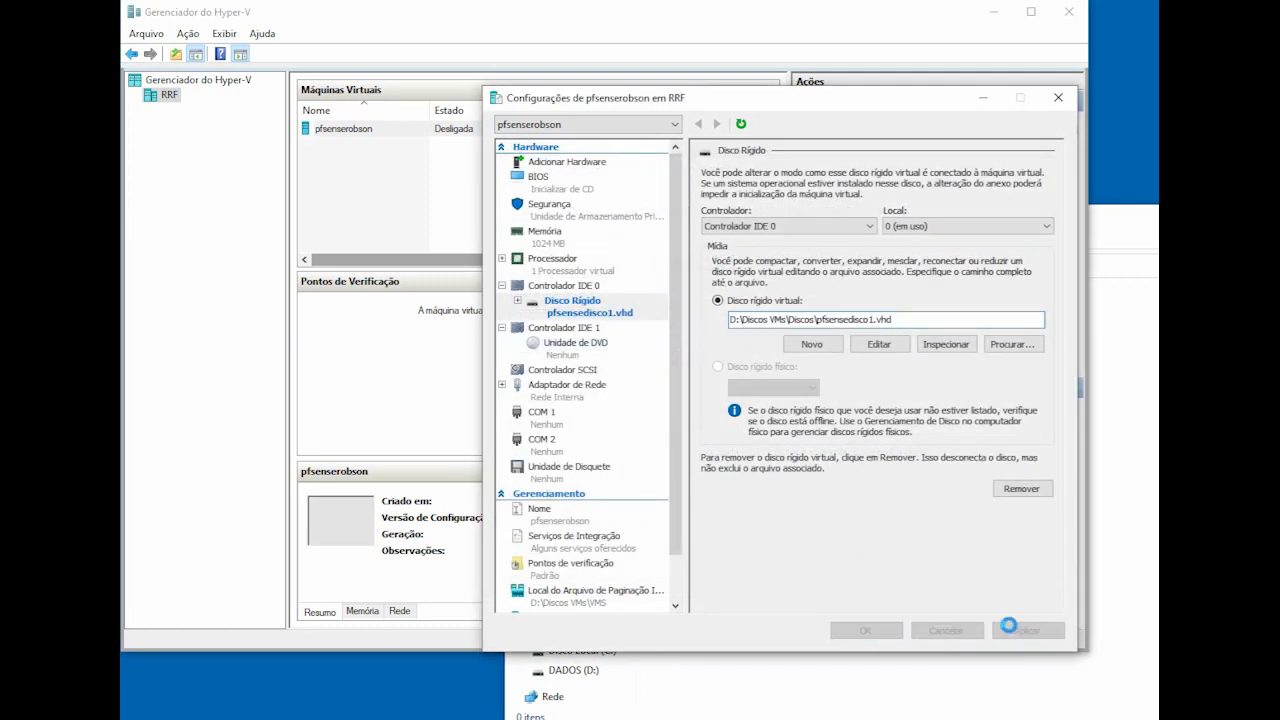
pyautogui.click(564, 390)
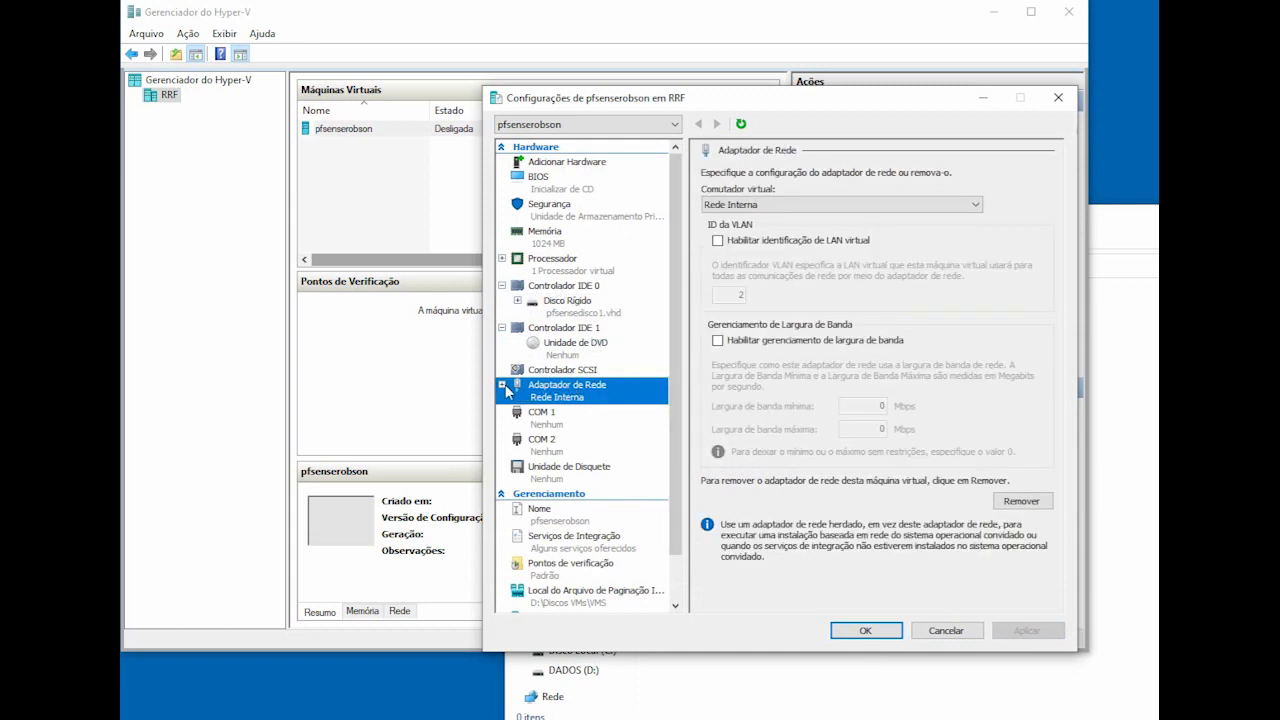
pyautogui.click(502, 385)
pyautogui.click(563, 427)
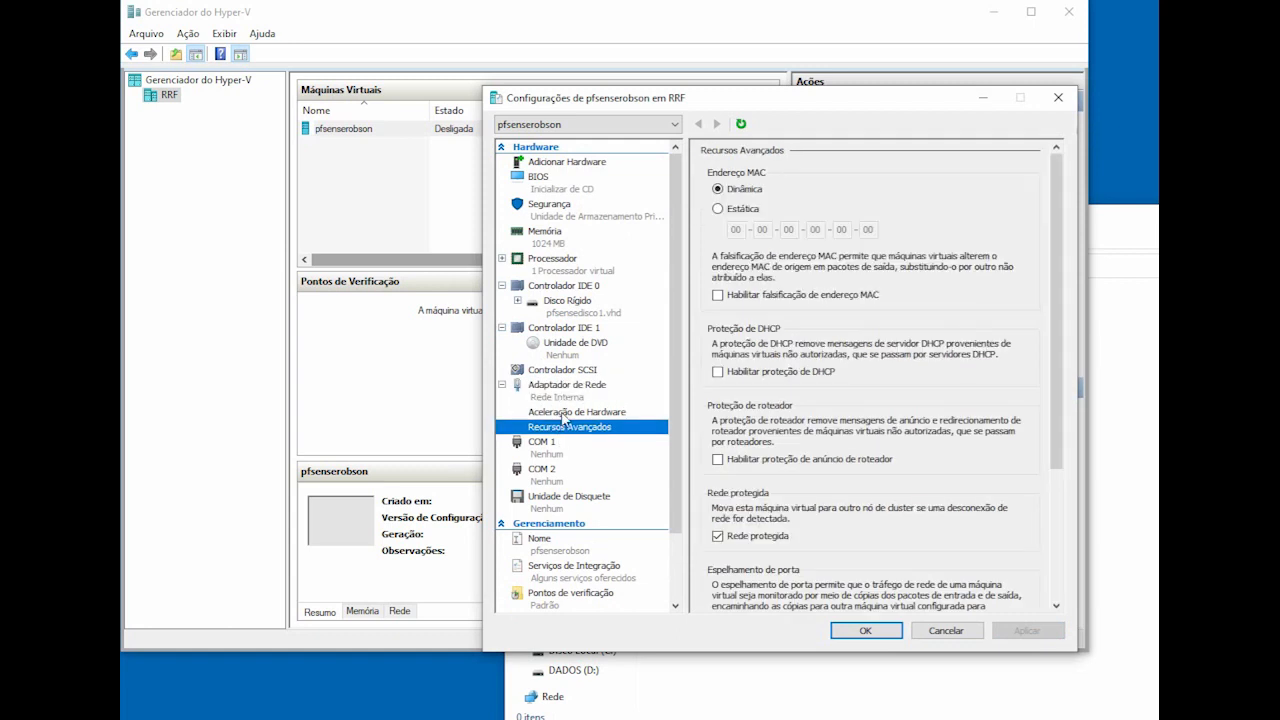
pyautogui.click(568, 413)
# Step: Add a second network adapter on BridgeWIFI, apply it, and close the VM settings
pyautogui.click(578, 392)
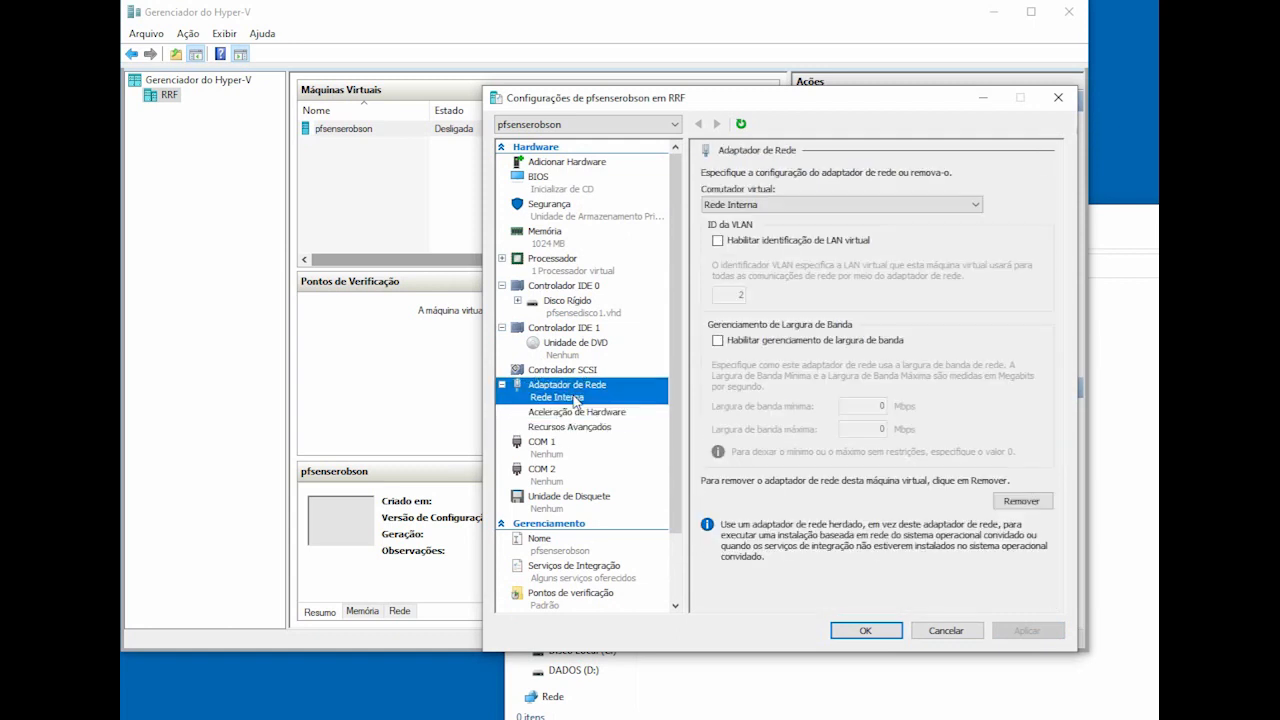
pyautogui.click(556, 163)
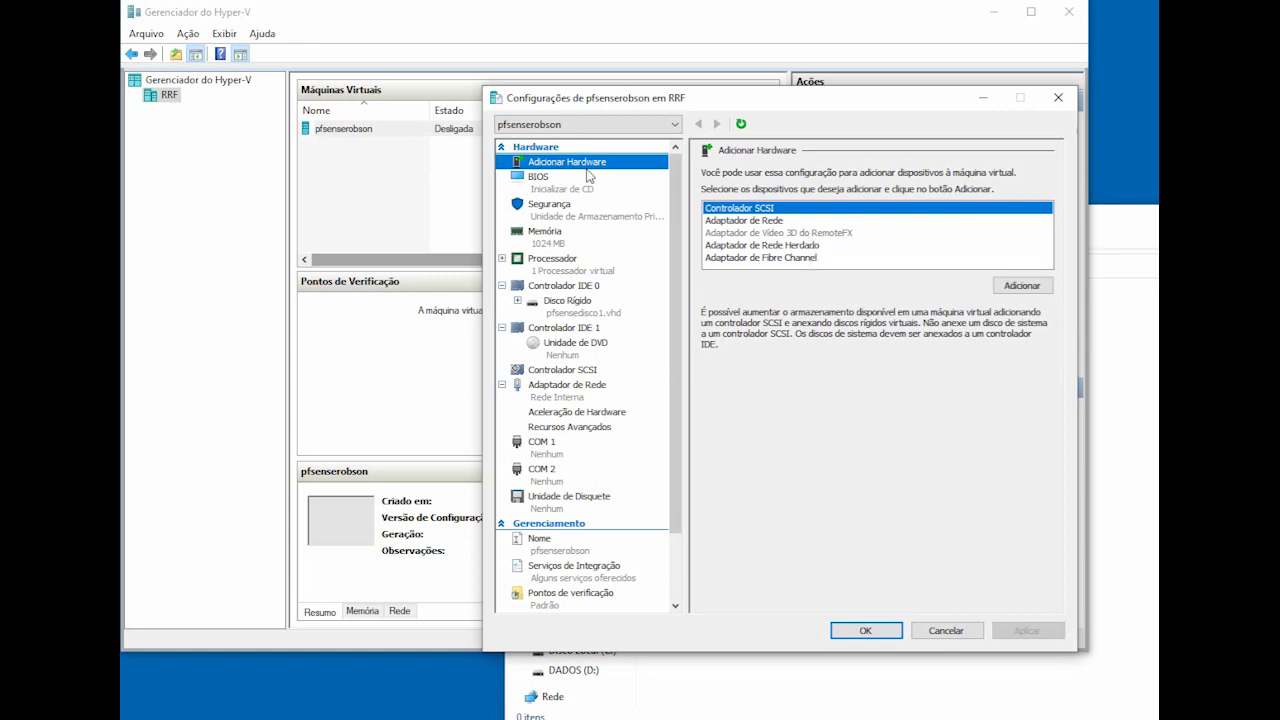
pyautogui.click(763, 222)
pyautogui.click(1019, 287)
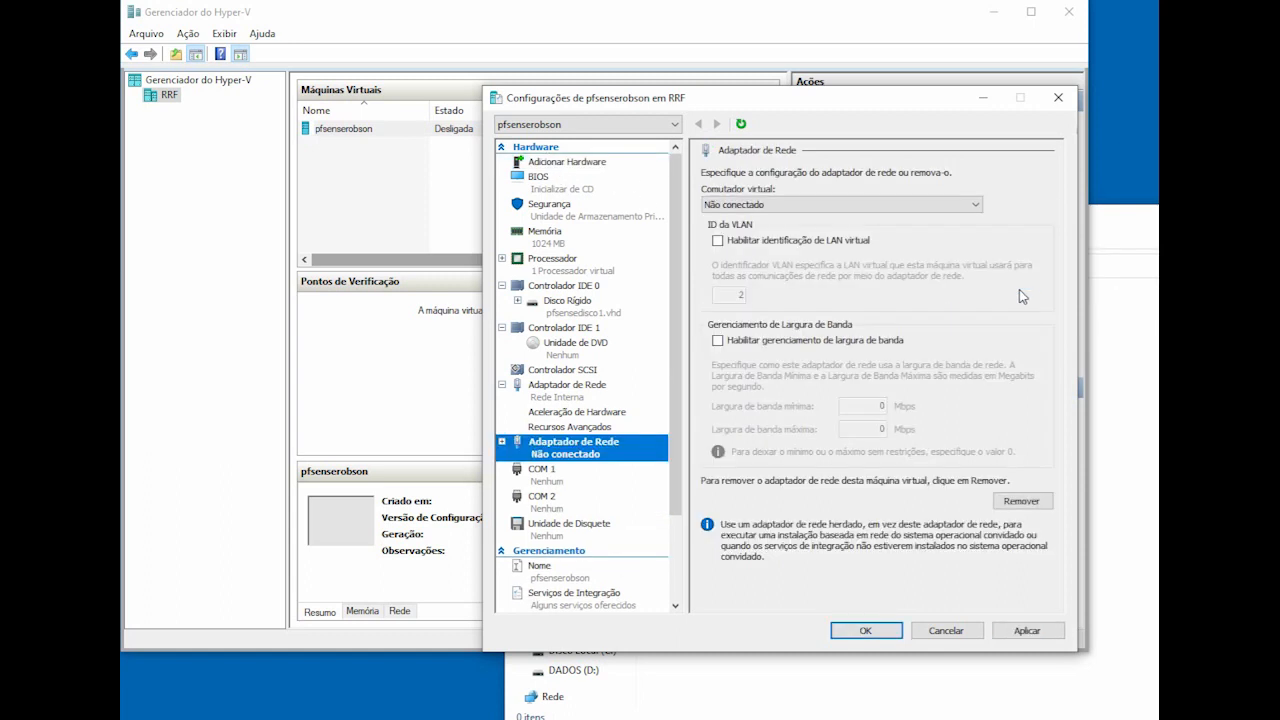
pyautogui.click(770, 205)
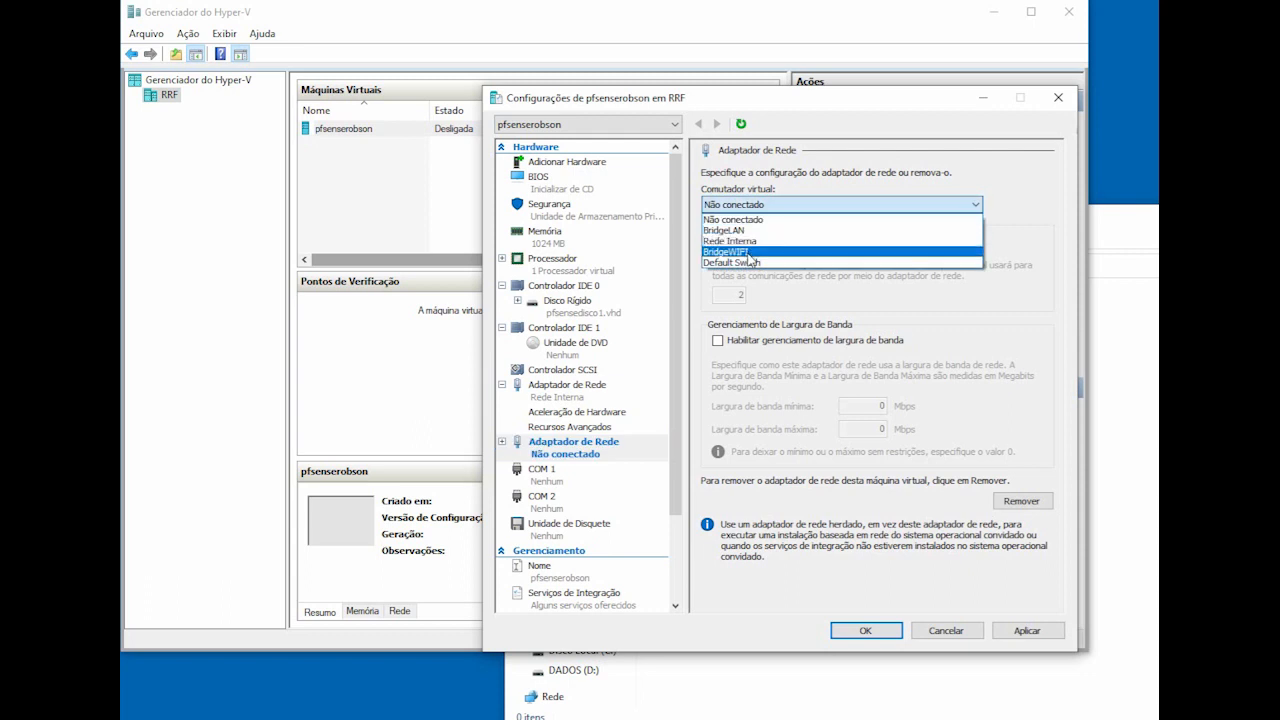
pyautogui.click(744, 252)
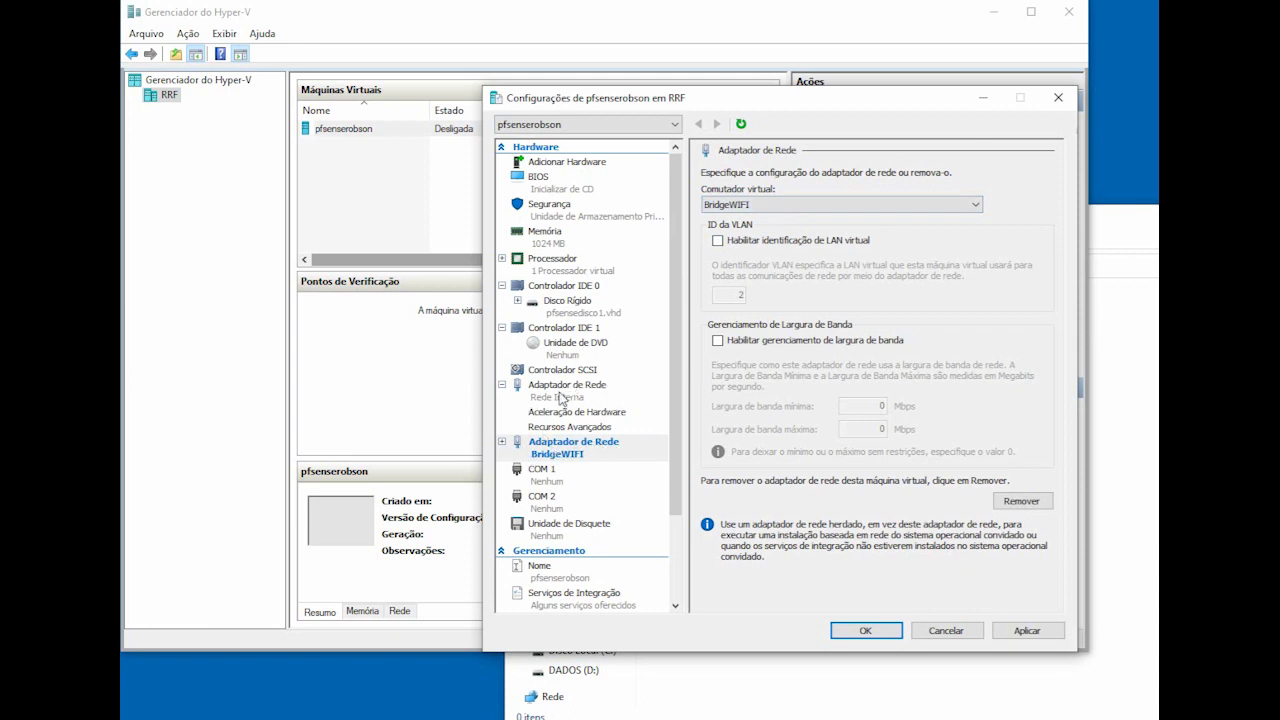
pyautogui.click(1020, 632)
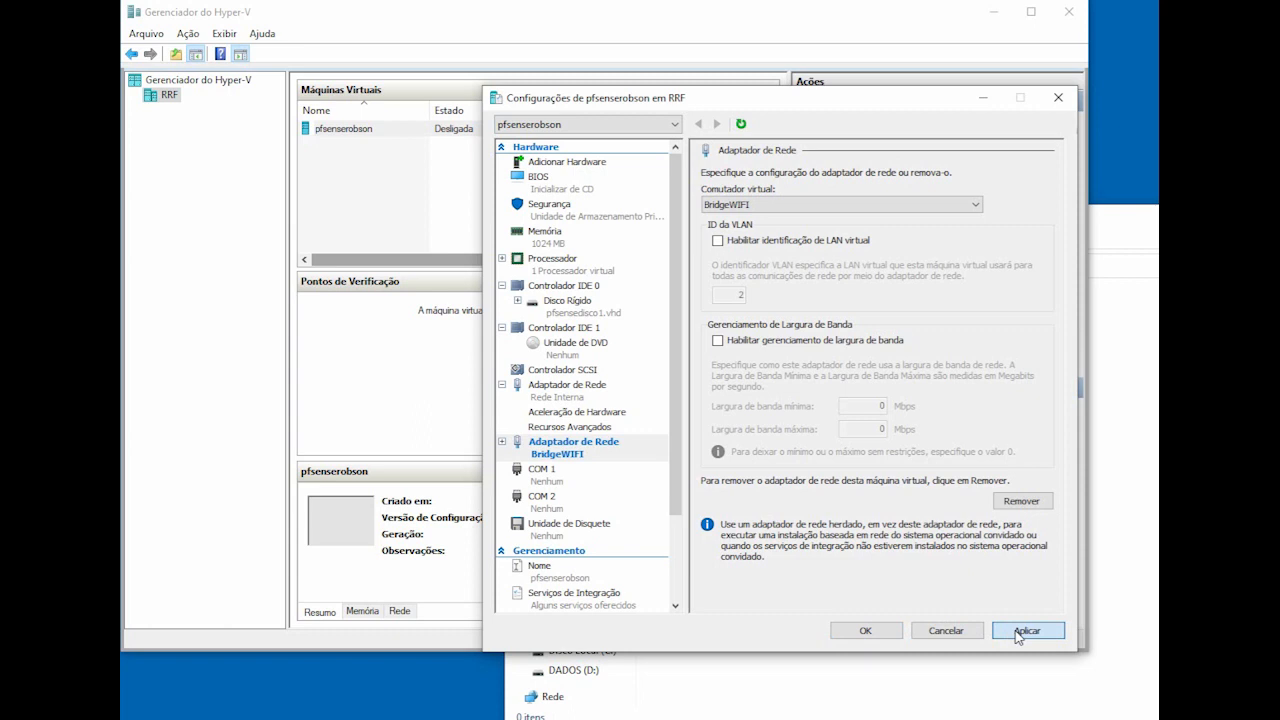
pyautogui.click(866, 631)
pyautogui.click(520, 163)
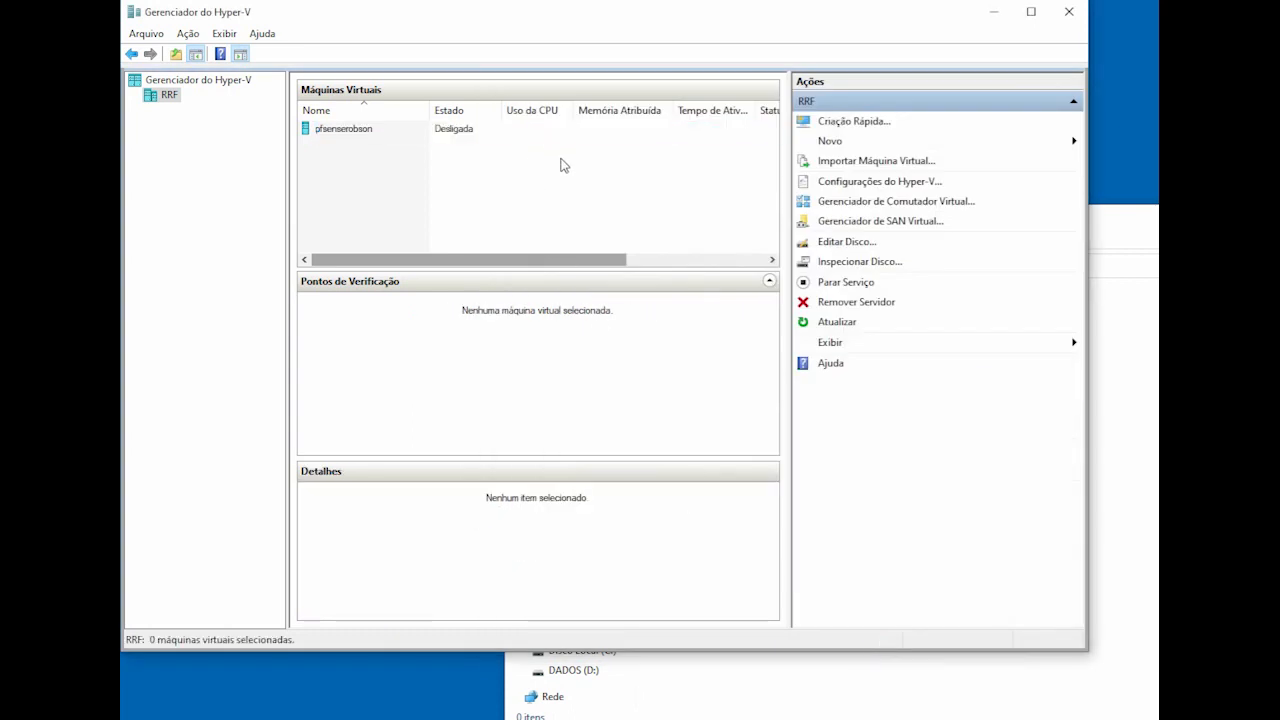
# Step: Connect to the pfsenserobson console and start the virtual machine
pyautogui.click(518, 131)
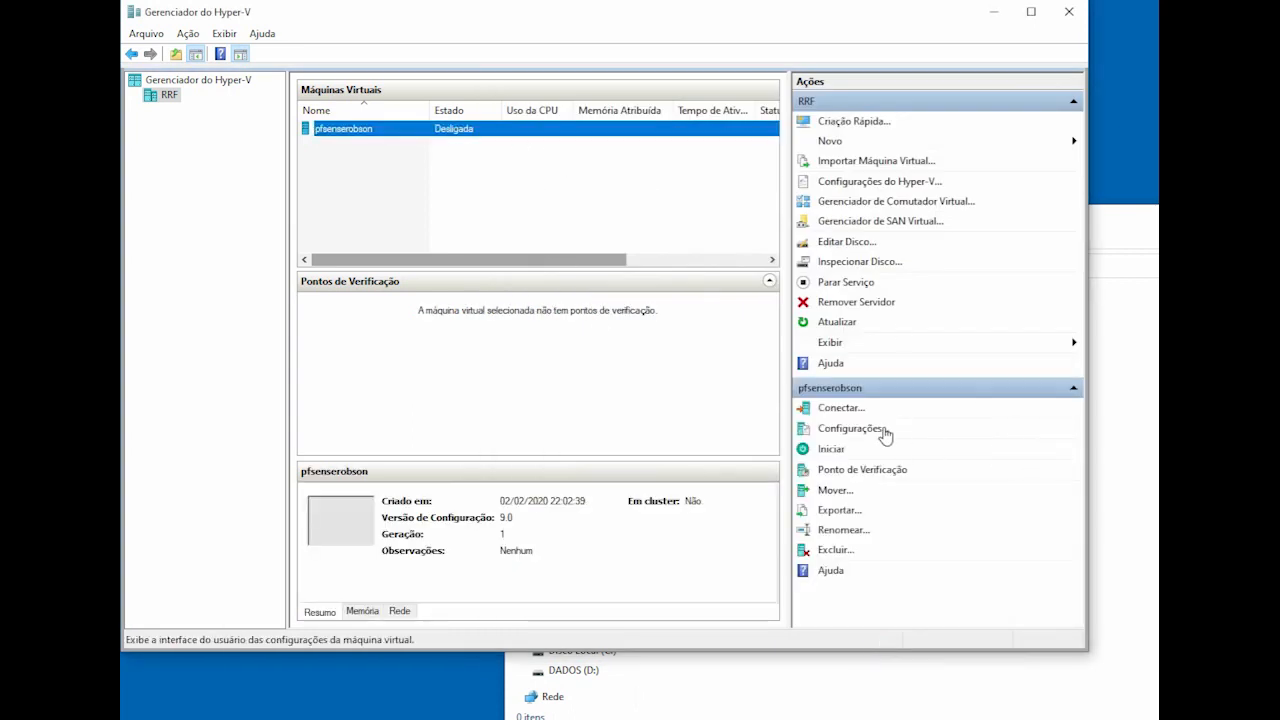
pyautogui.click(903, 411)
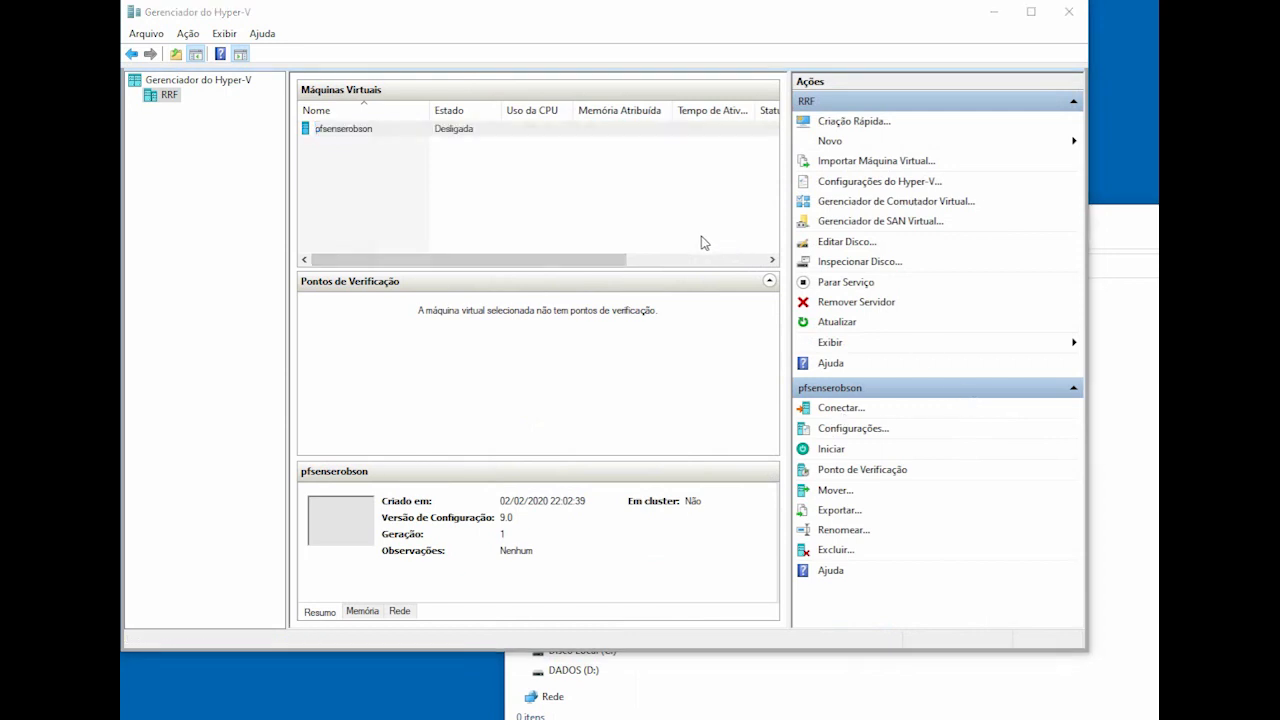
pyautogui.click(637, 322)
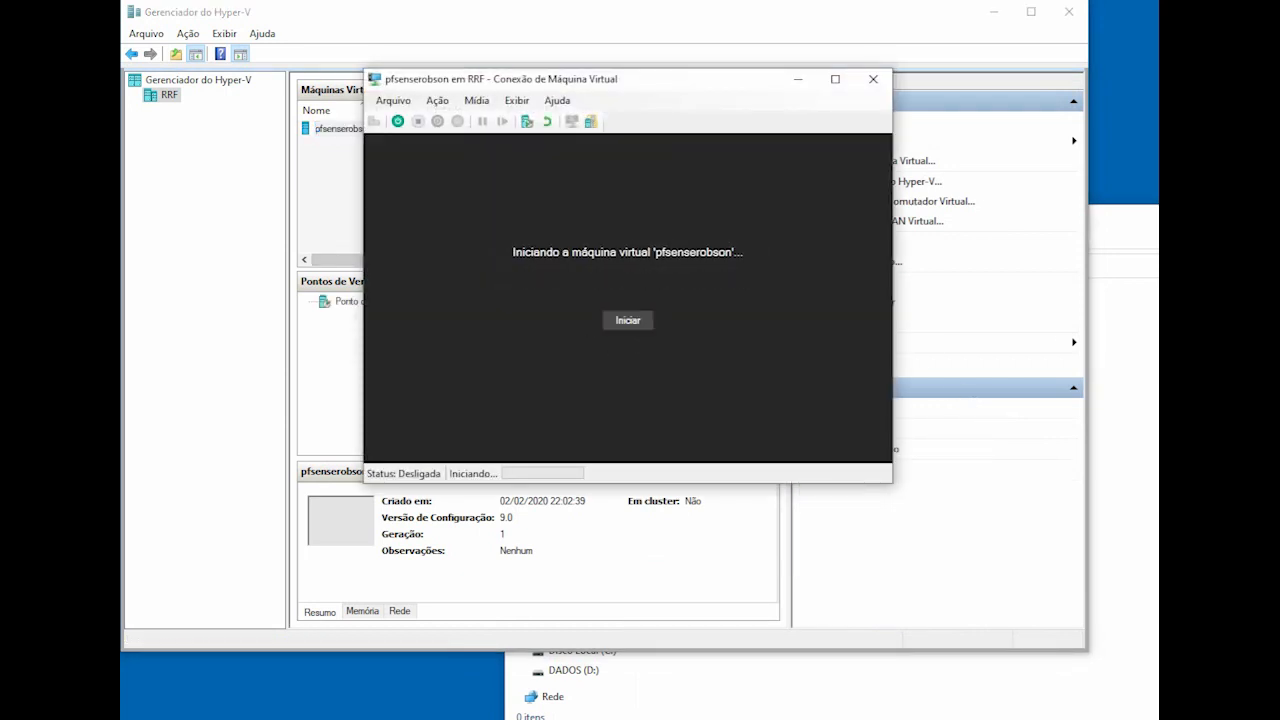
# Step: Insert the pfSense-CE-2.4.4-RELEASE-p3-amd64 ISO into the DVD drive and reset the VM to boot it
pyautogui.click(476, 100)
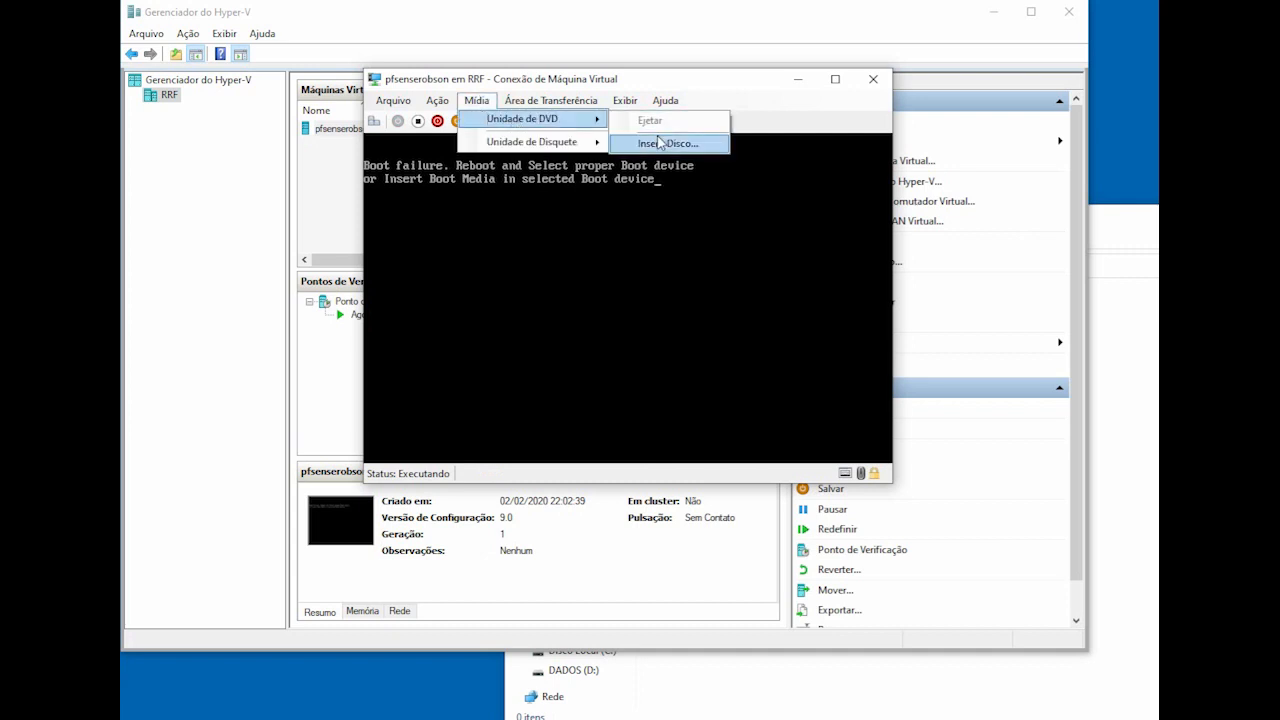
pyautogui.moveTo(540, 119)
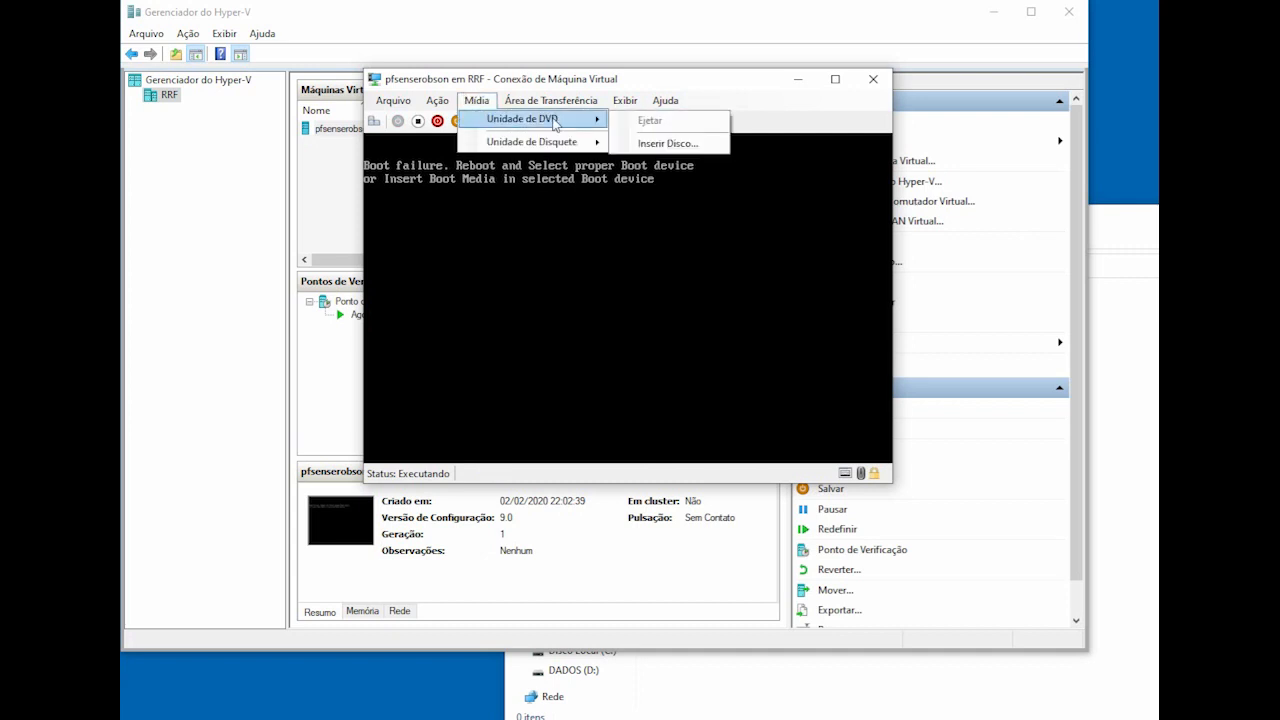
pyautogui.click(661, 143)
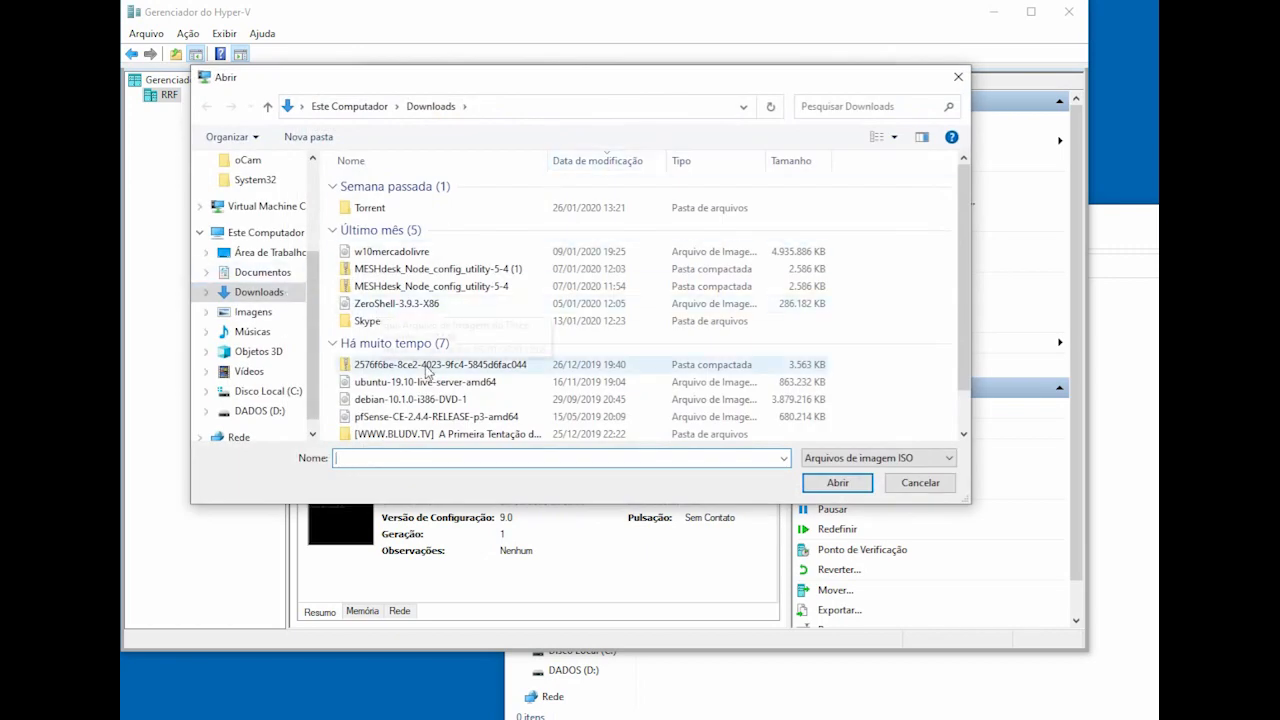
pyautogui.click(426, 400)
pyautogui.click(432, 417)
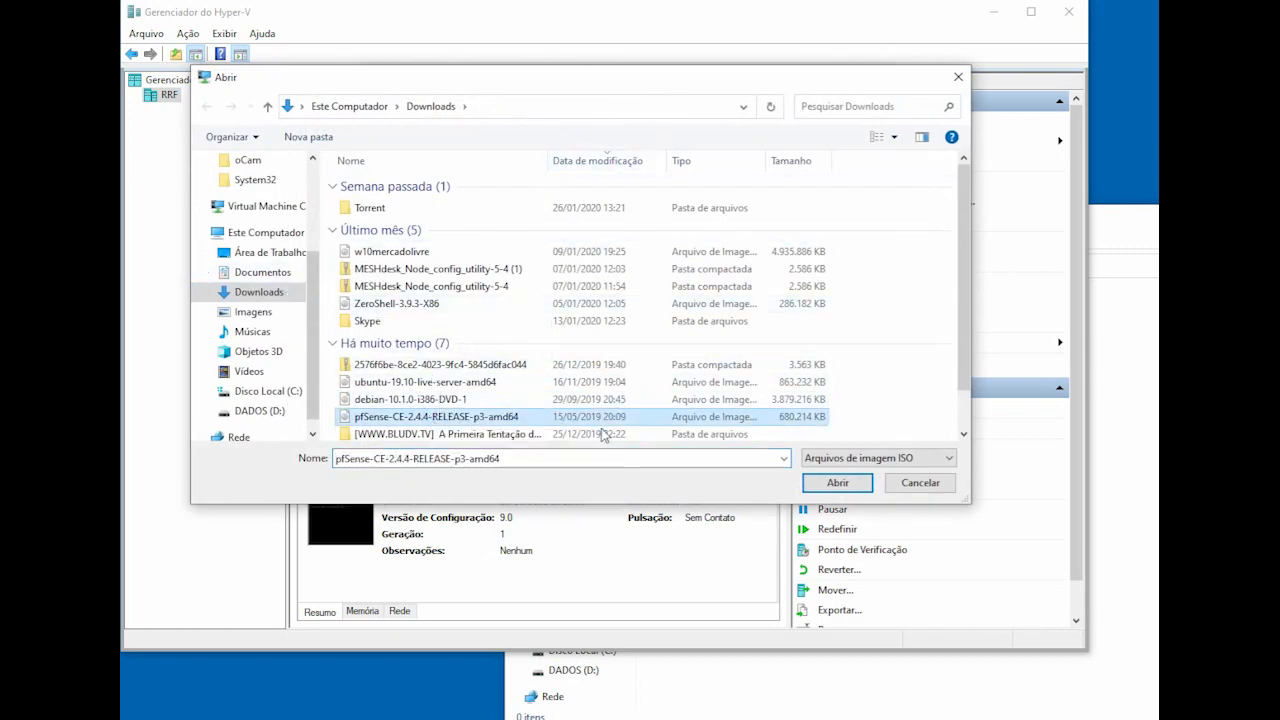
pyautogui.click(847, 488)
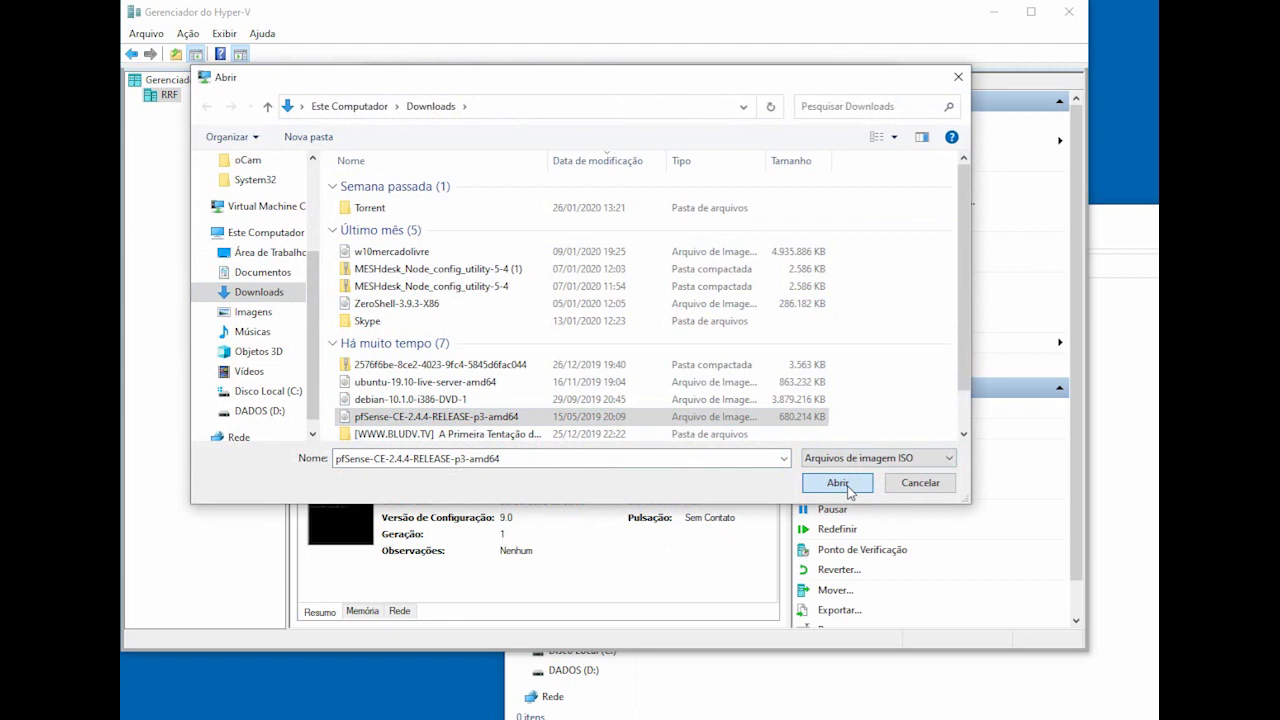
pyautogui.click(852, 489)
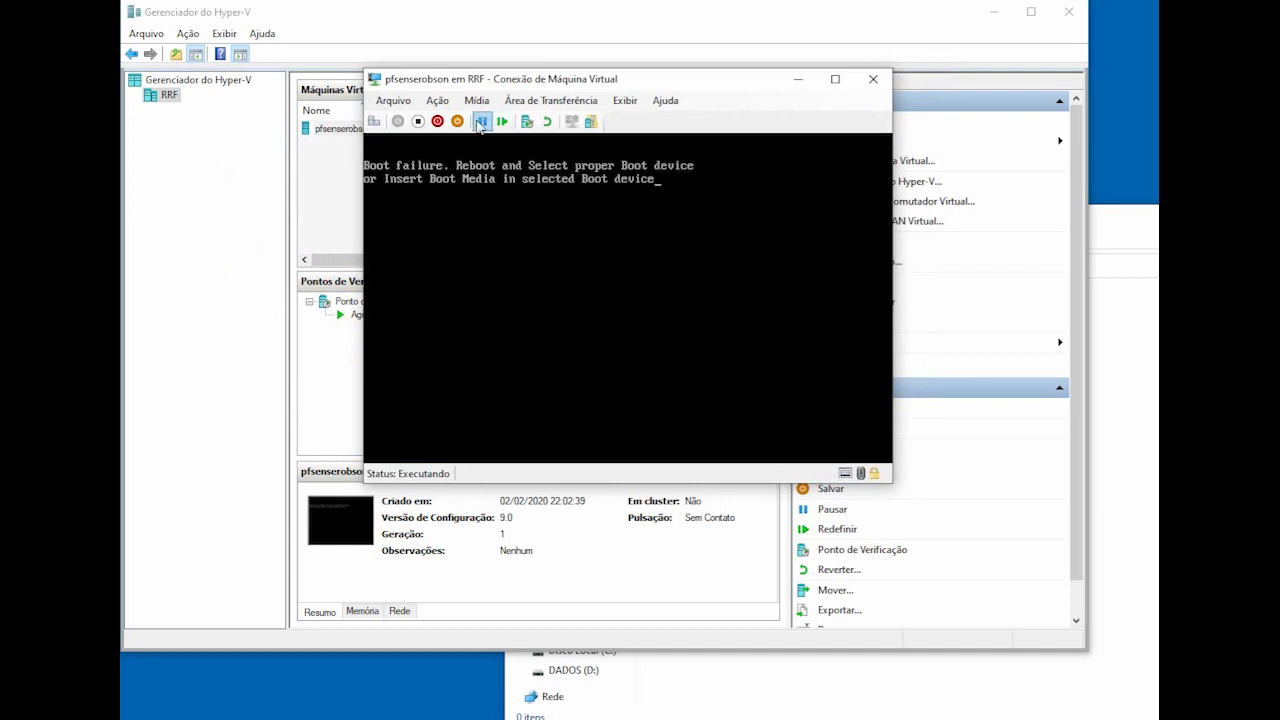
pyautogui.click(502, 121)
# Step: Restart the VM, start the pfSense install and pick the Brazilian br.noacc.kbd keymap
pyautogui.click(657, 307)
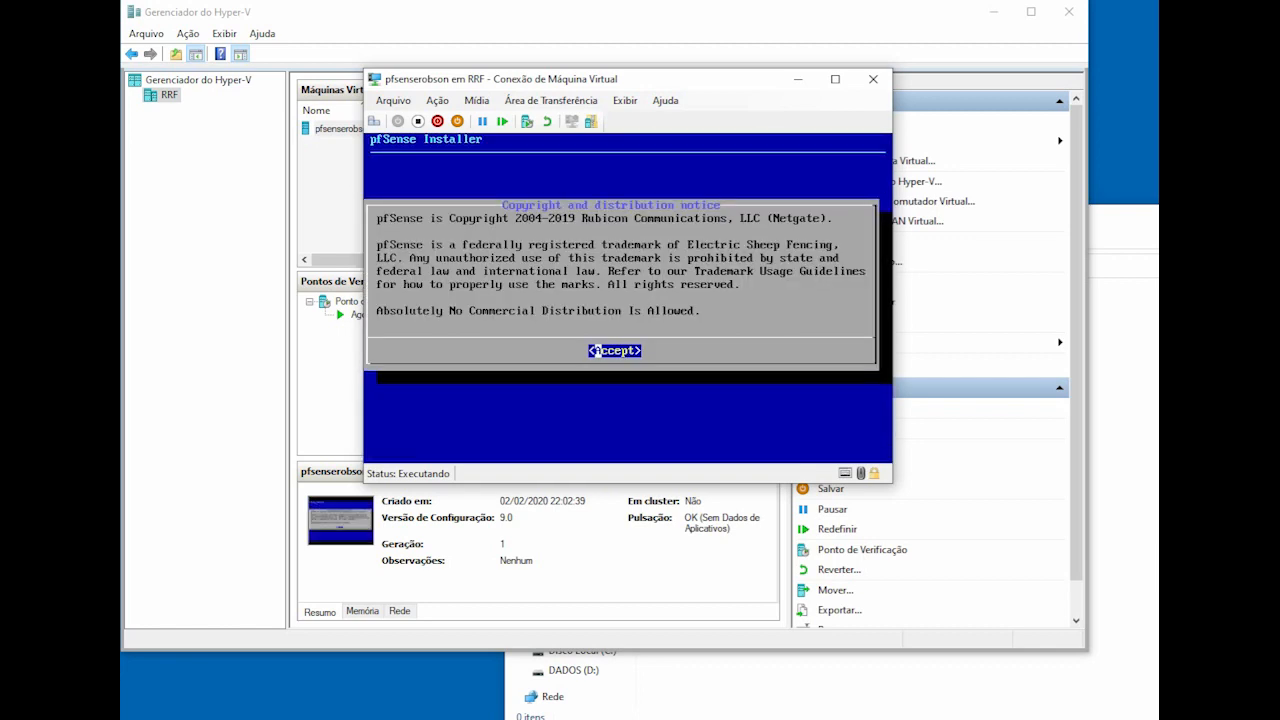
pyautogui.press('Return')
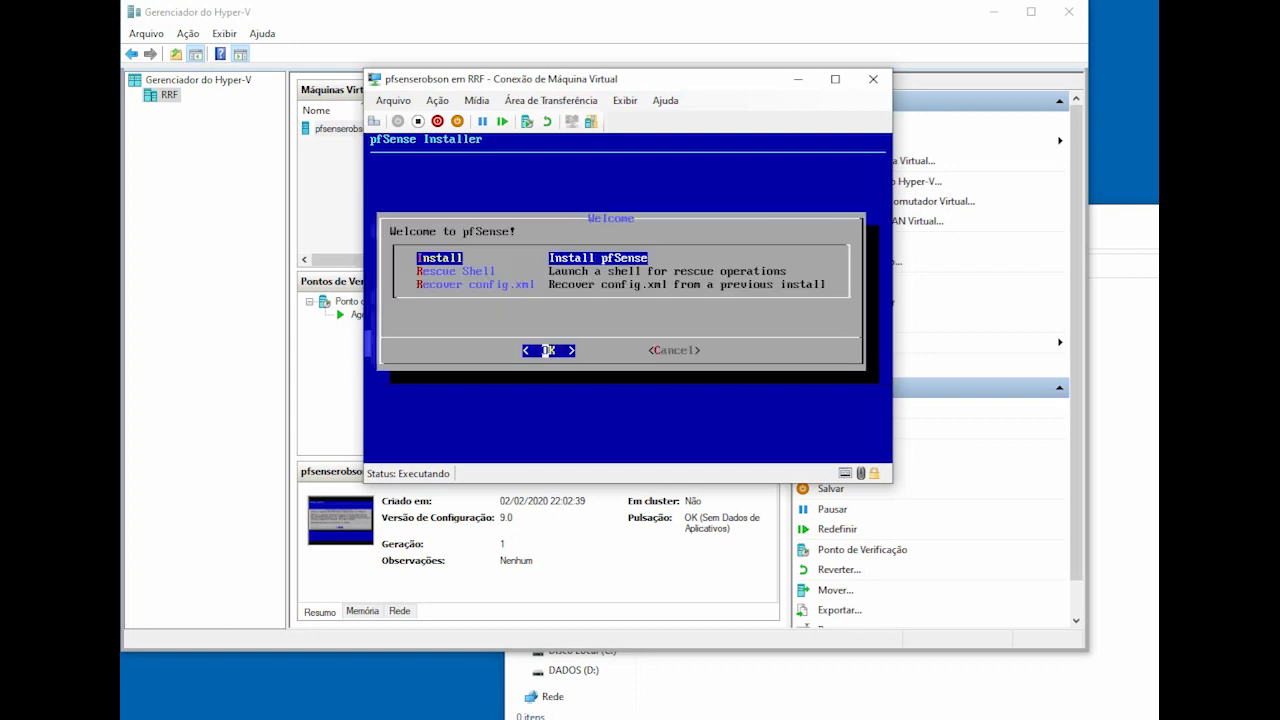
pyautogui.press('Return')
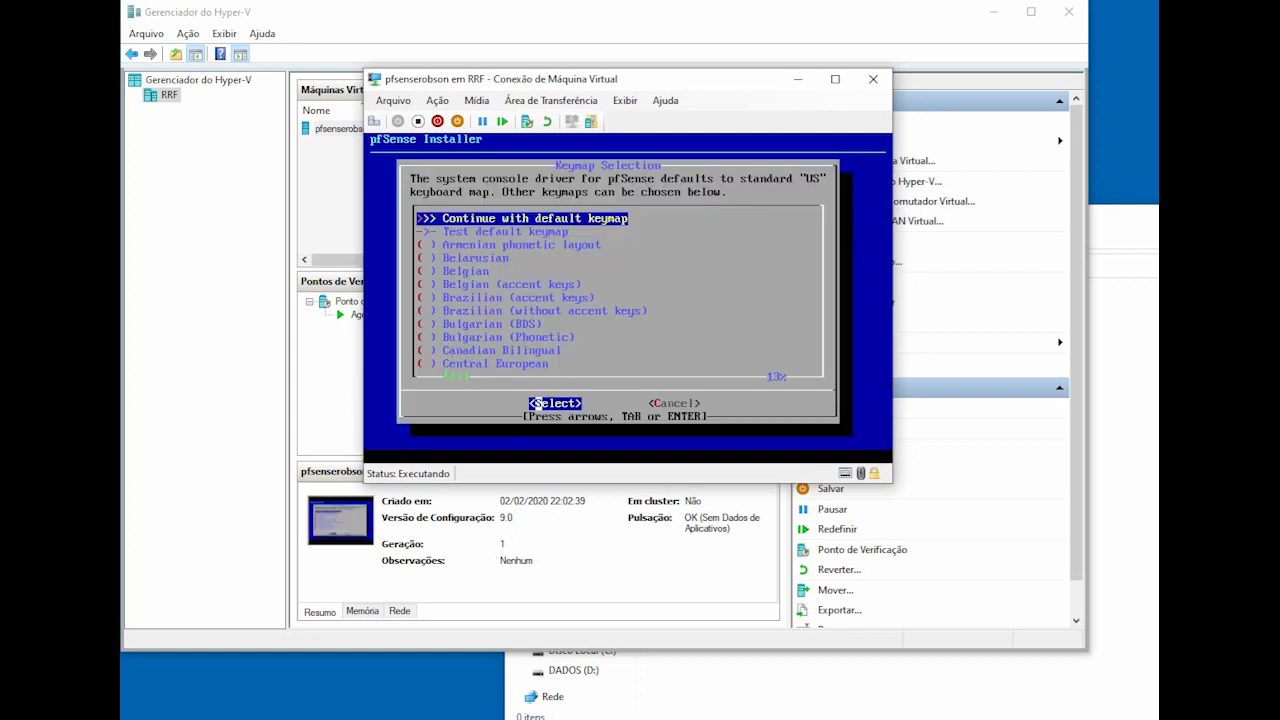
pyautogui.press('Down')
pyautogui.press('Down')
pyautogui.press('Down')
pyautogui.press('Down')
pyautogui.press('Down')
pyautogui.press('Down')
pyautogui.press('Down')
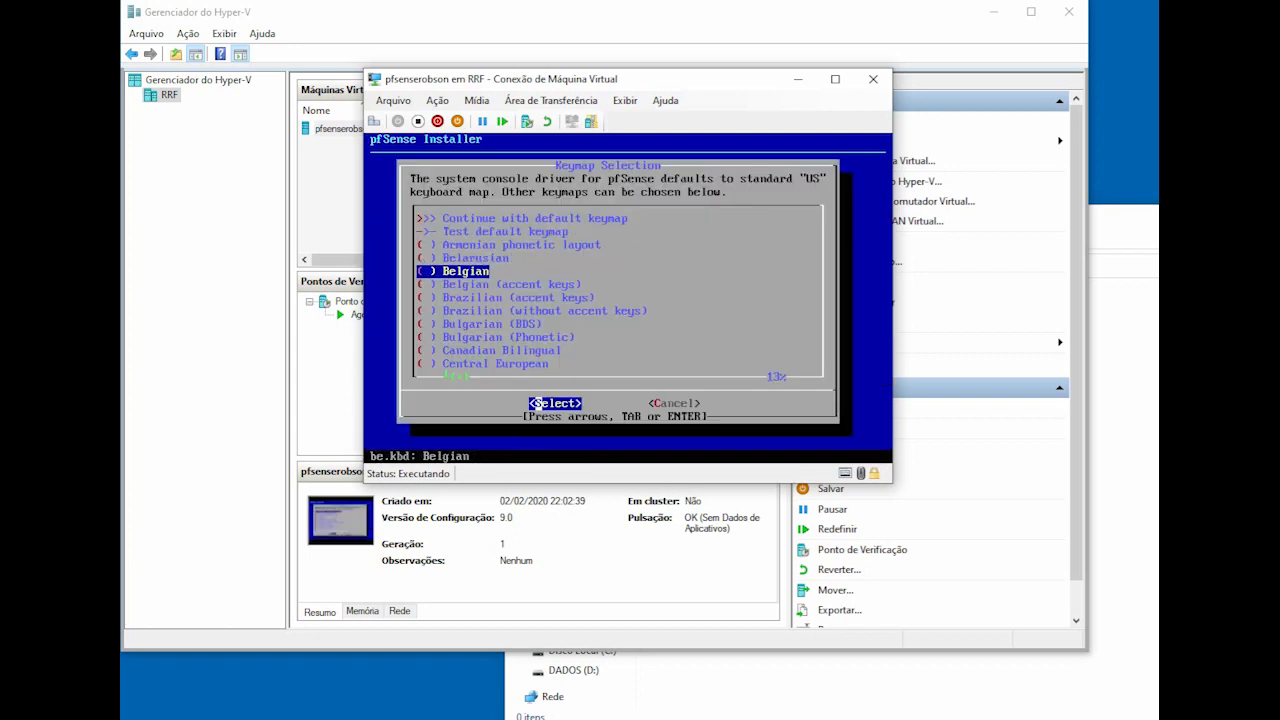
pyautogui.press('Return')
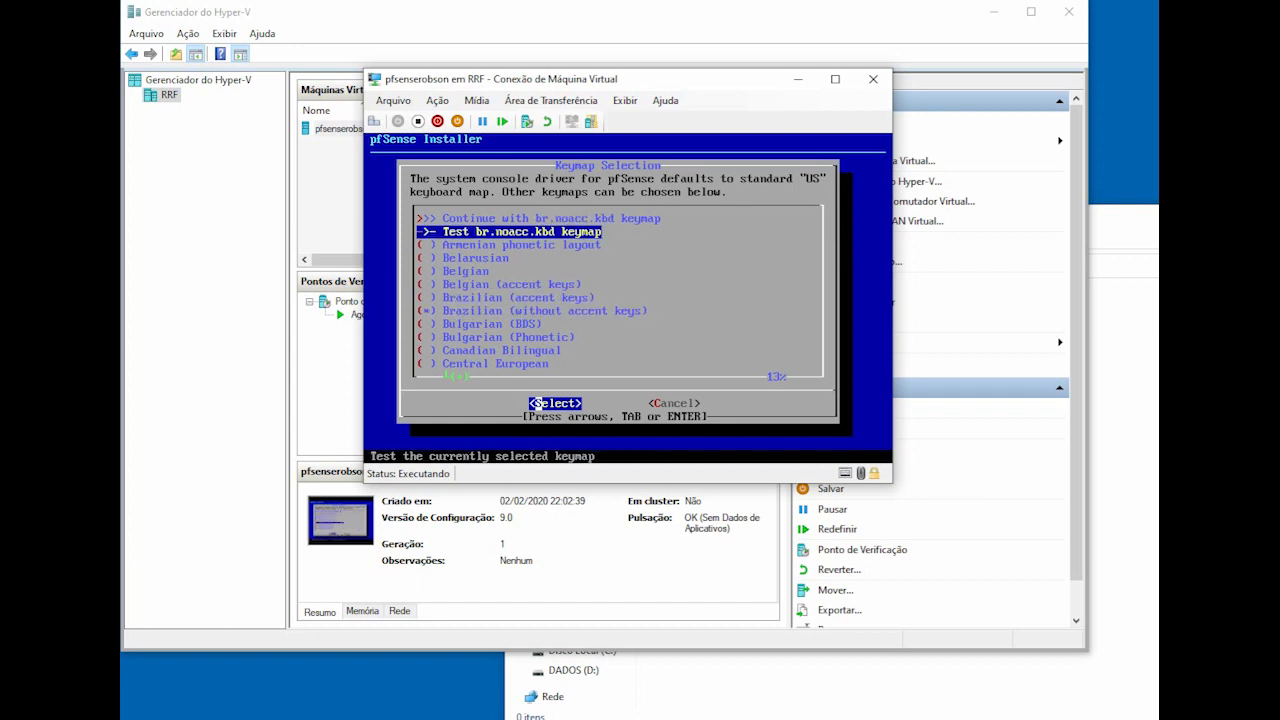
pyautogui.press('Up')
pyautogui.press('Return')
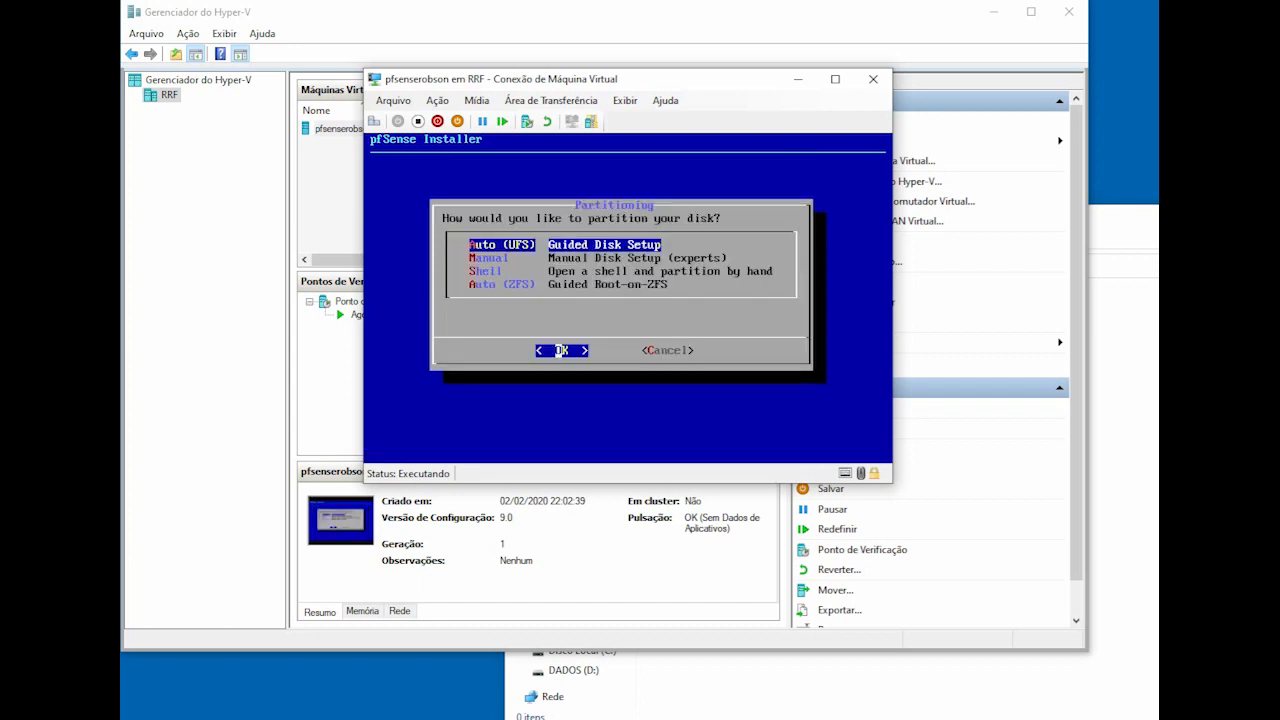
# Step: Choose Auto (ZFS) guided Root-on-ZFS partitioning in the pfSense installer
pyautogui.press('Down')
pyautogui.press('Down')
pyautogui.press('Down')
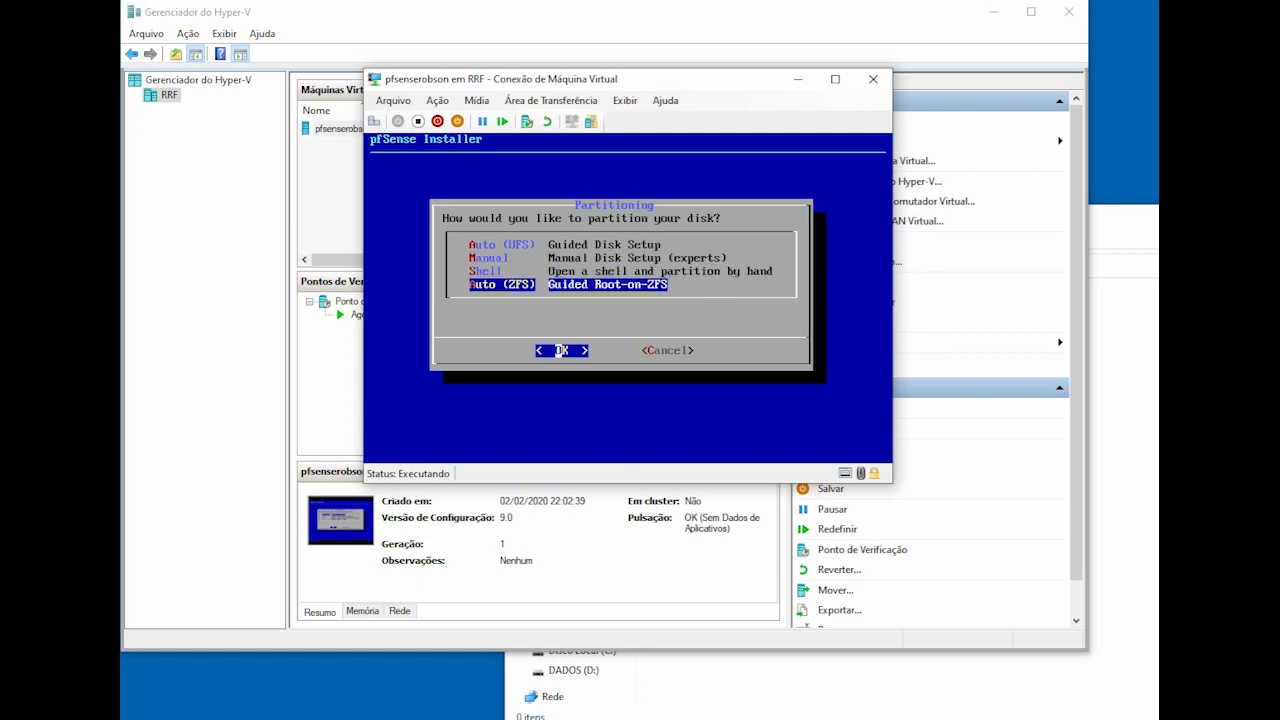
pyautogui.press('Up')
pyautogui.press('Up')
pyautogui.press('Up')
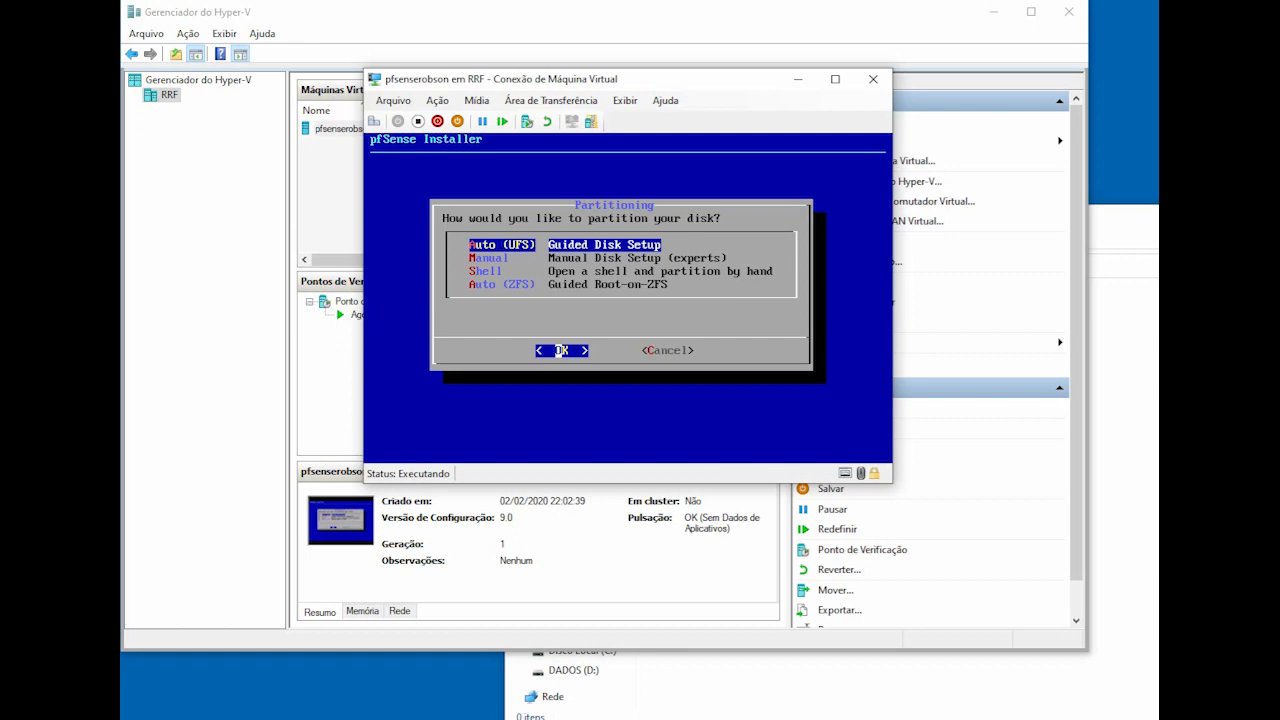
pyautogui.press('Down')
pyautogui.press('Down')
pyautogui.press('Down')
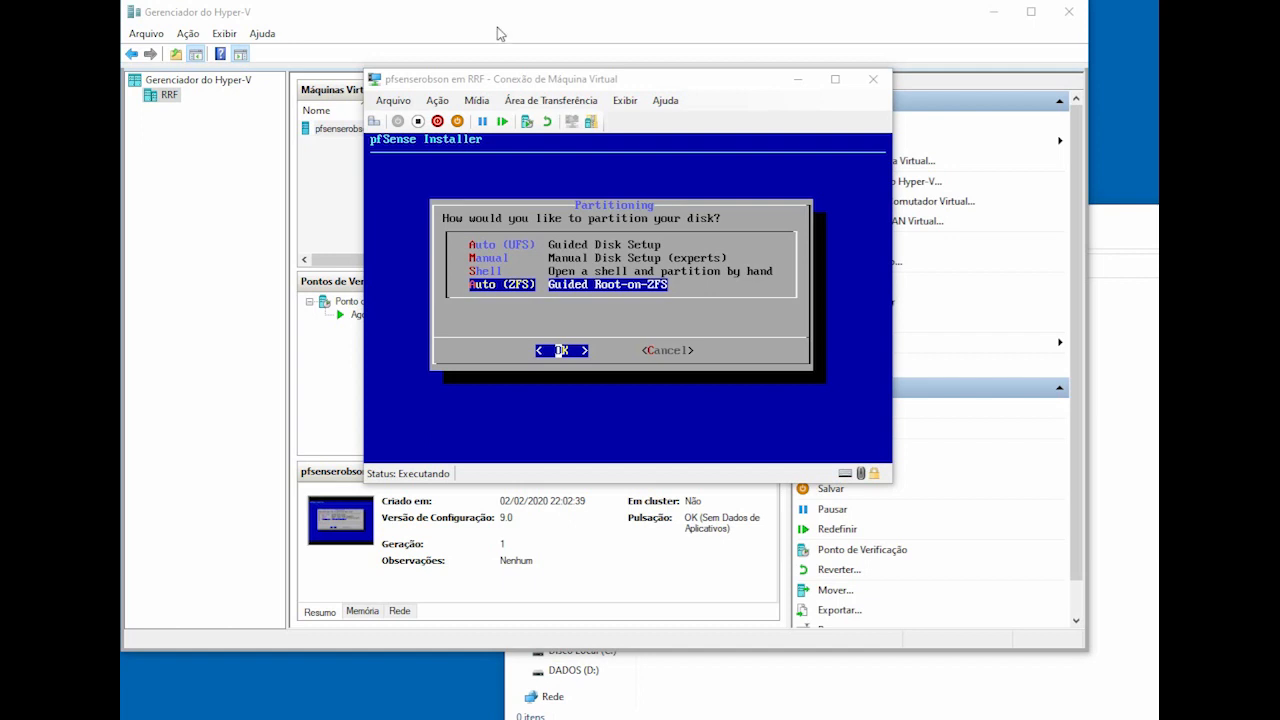
pyautogui.click(615, 85)
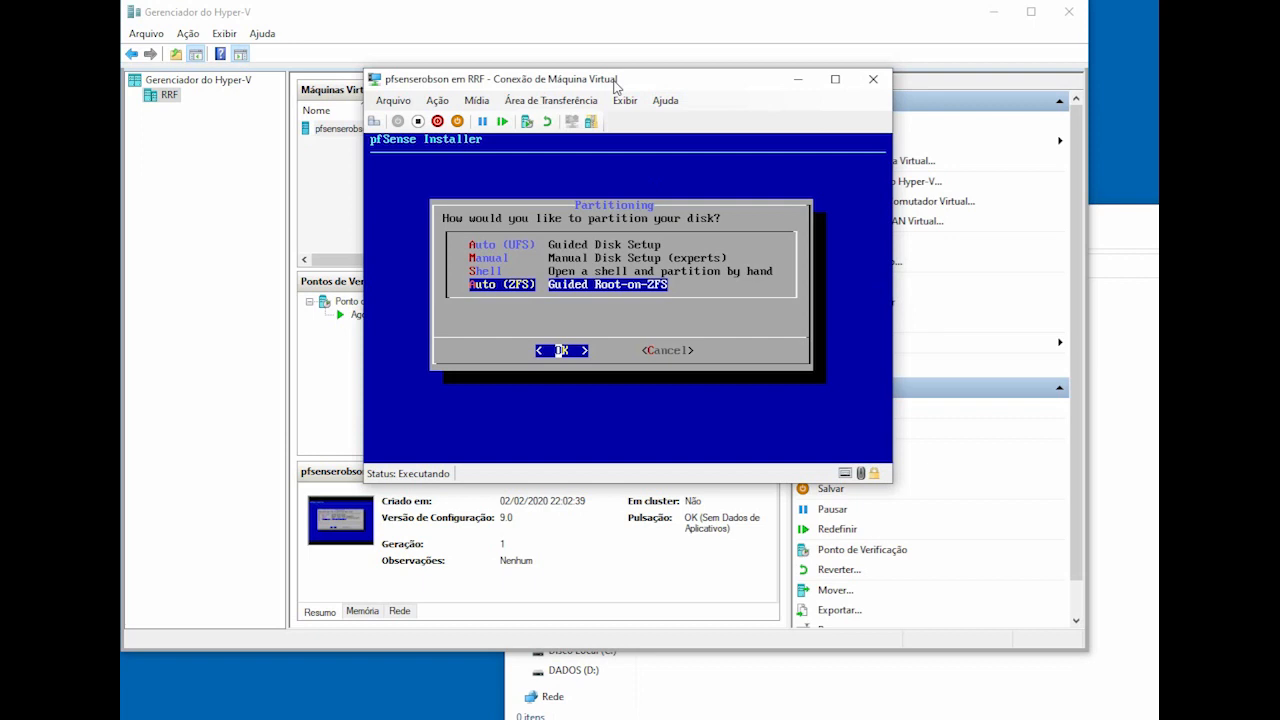
pyautogui.press('Return')
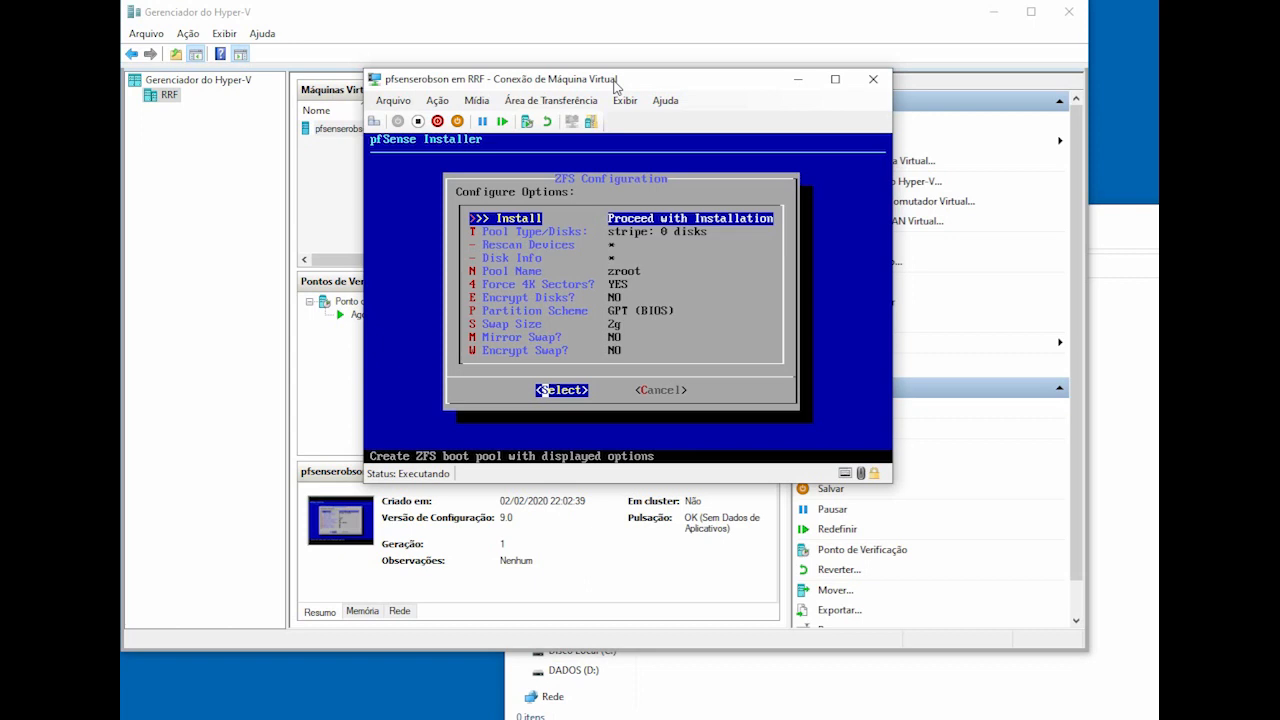
# Step: Install to a stripe ZFS pool on disk da0 and confirm wiping da0
pyautogui.press('Return')
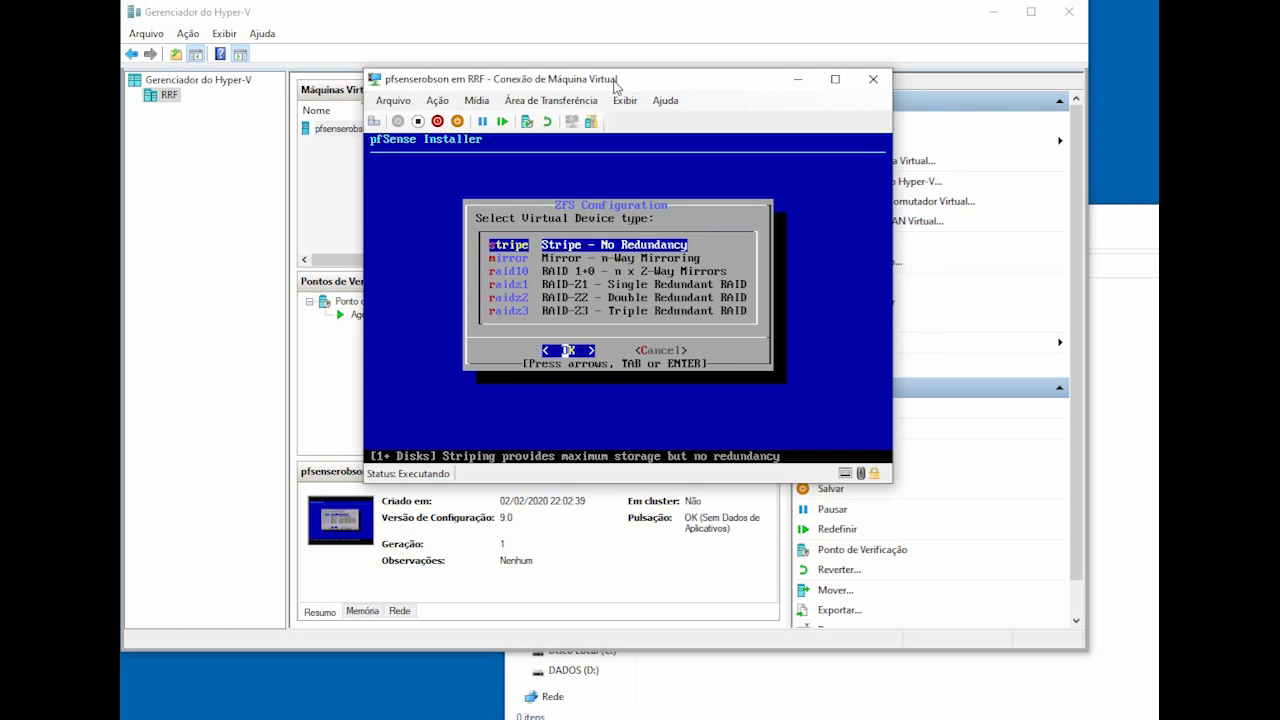
pyautogui.press('Return')
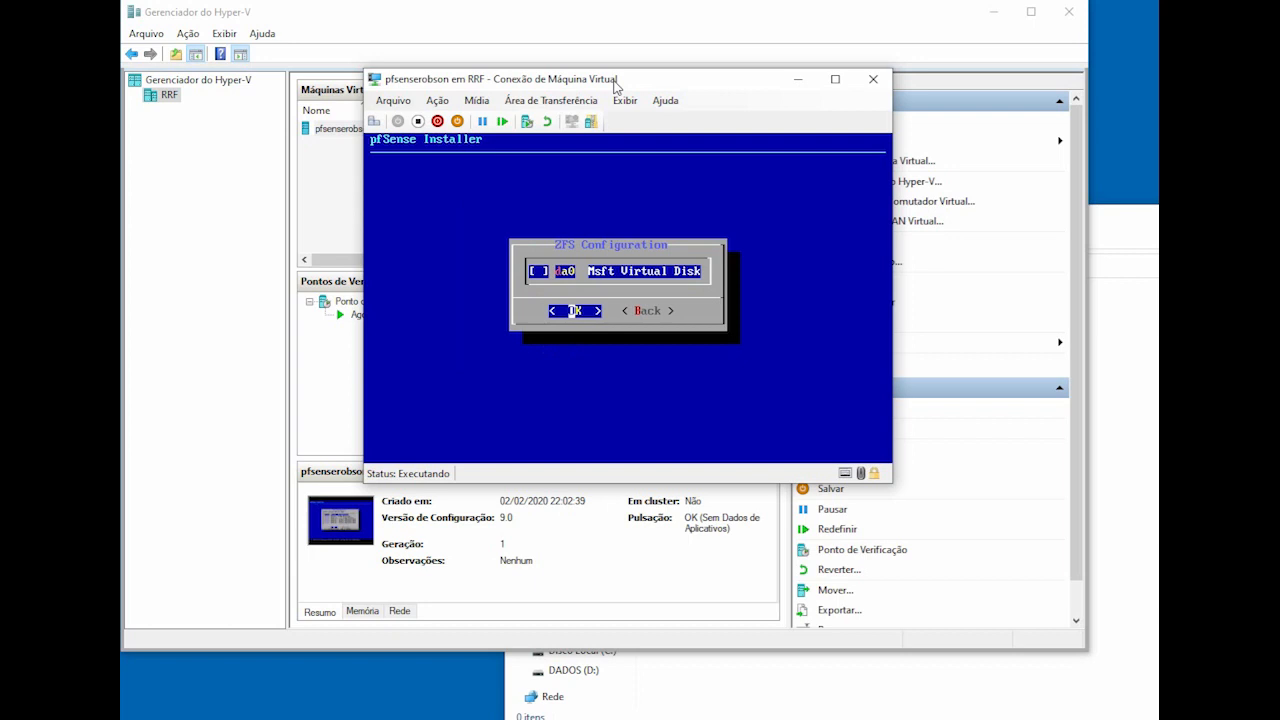
pyautogui.press('space')
pyautogui.press('Return')
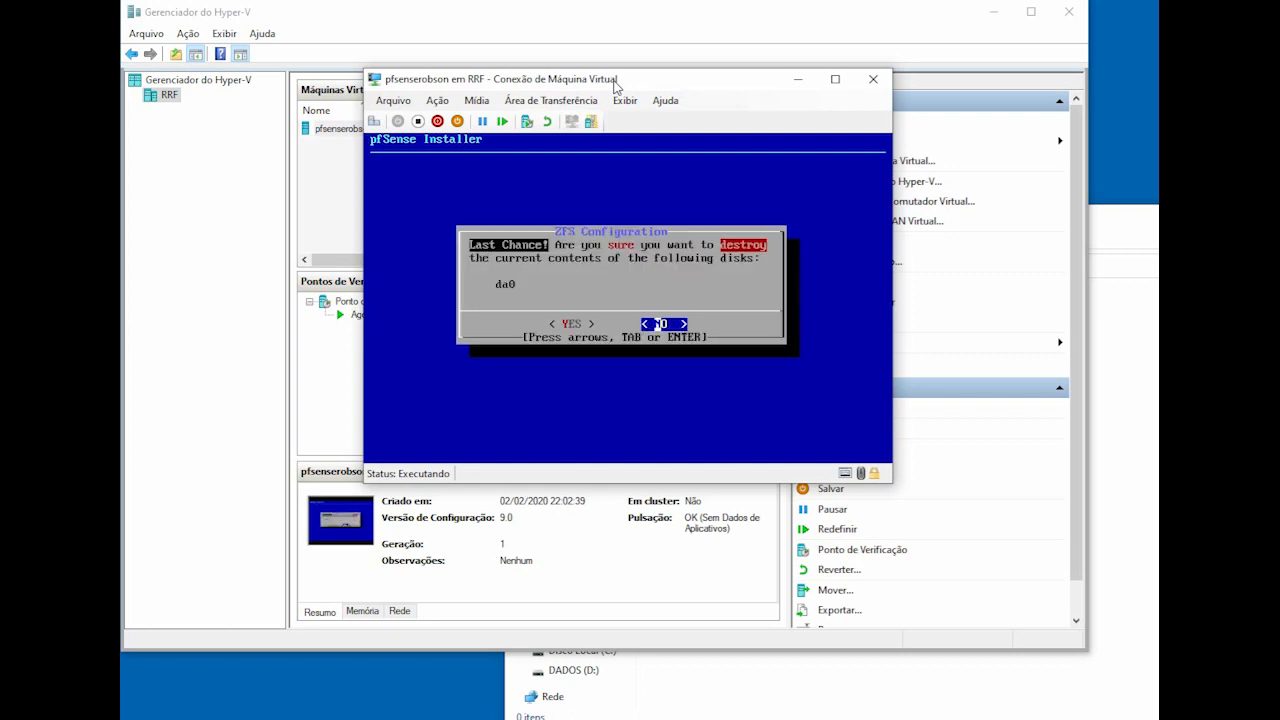
pyautogui.press('Left')
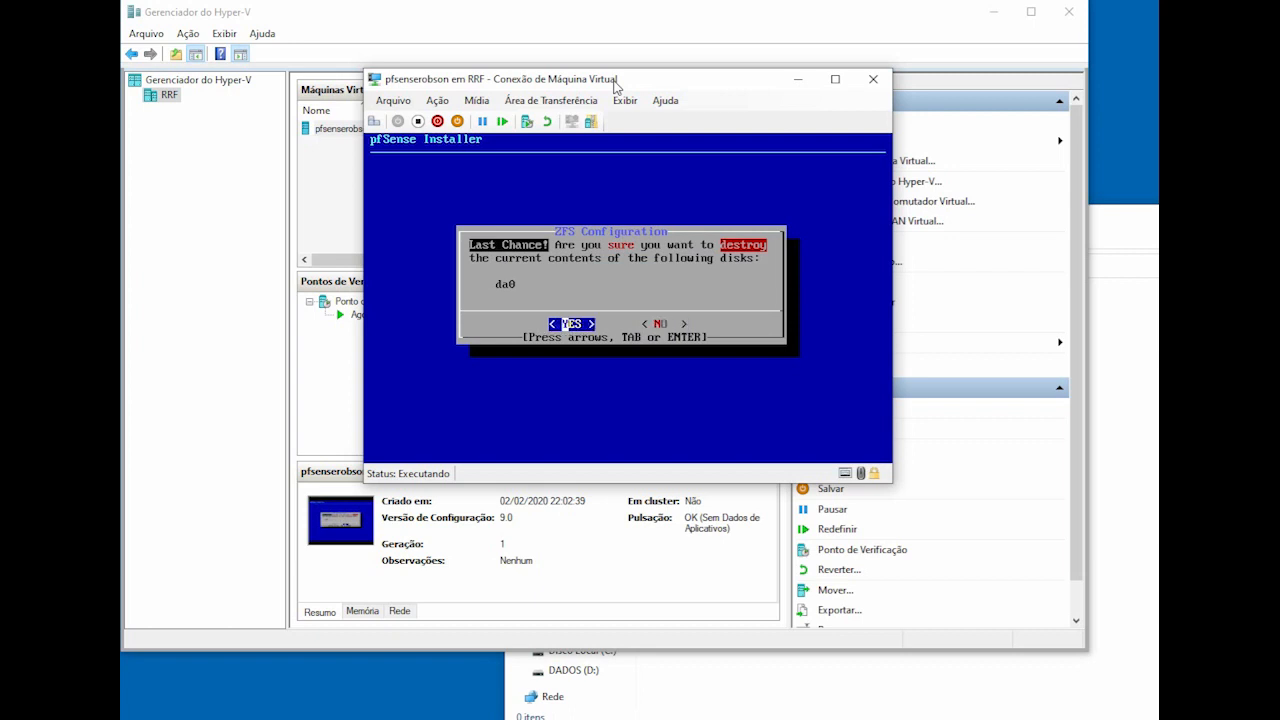
pyautogui.press('Return')
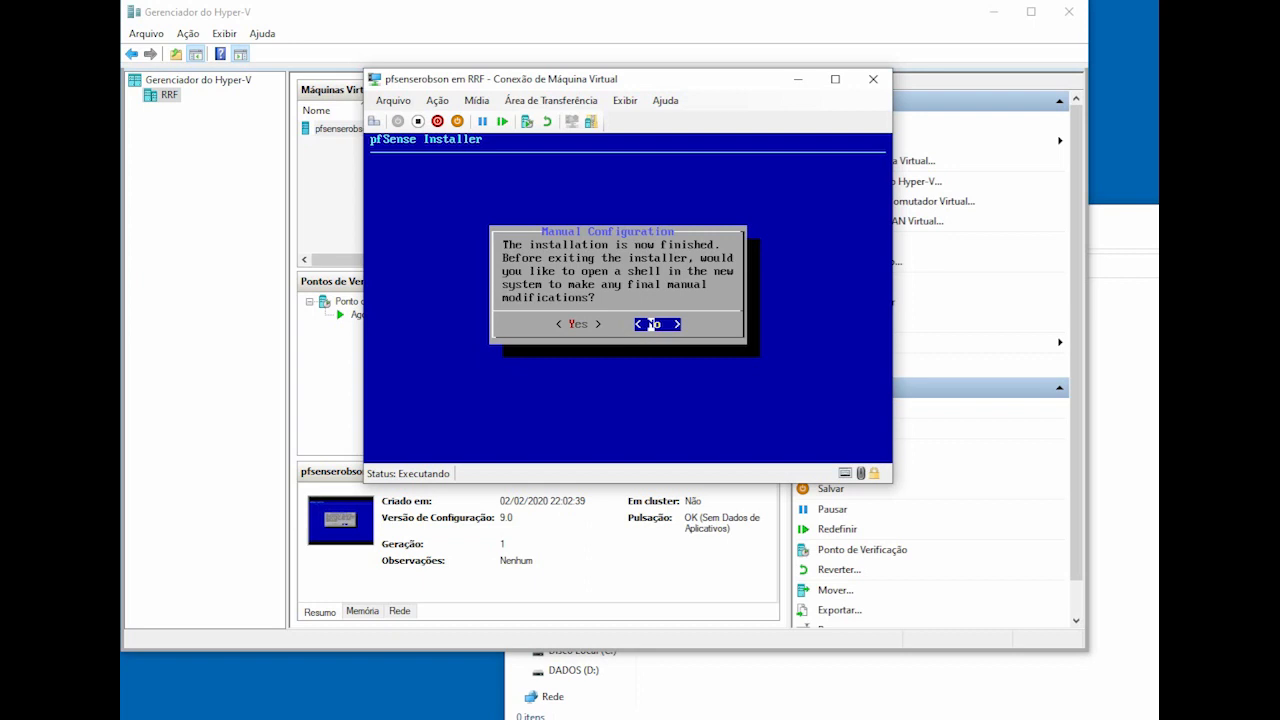
# Step: Decline the manual-configuration shell and reboot into the installed pfSense
pyautogui.press('Return')
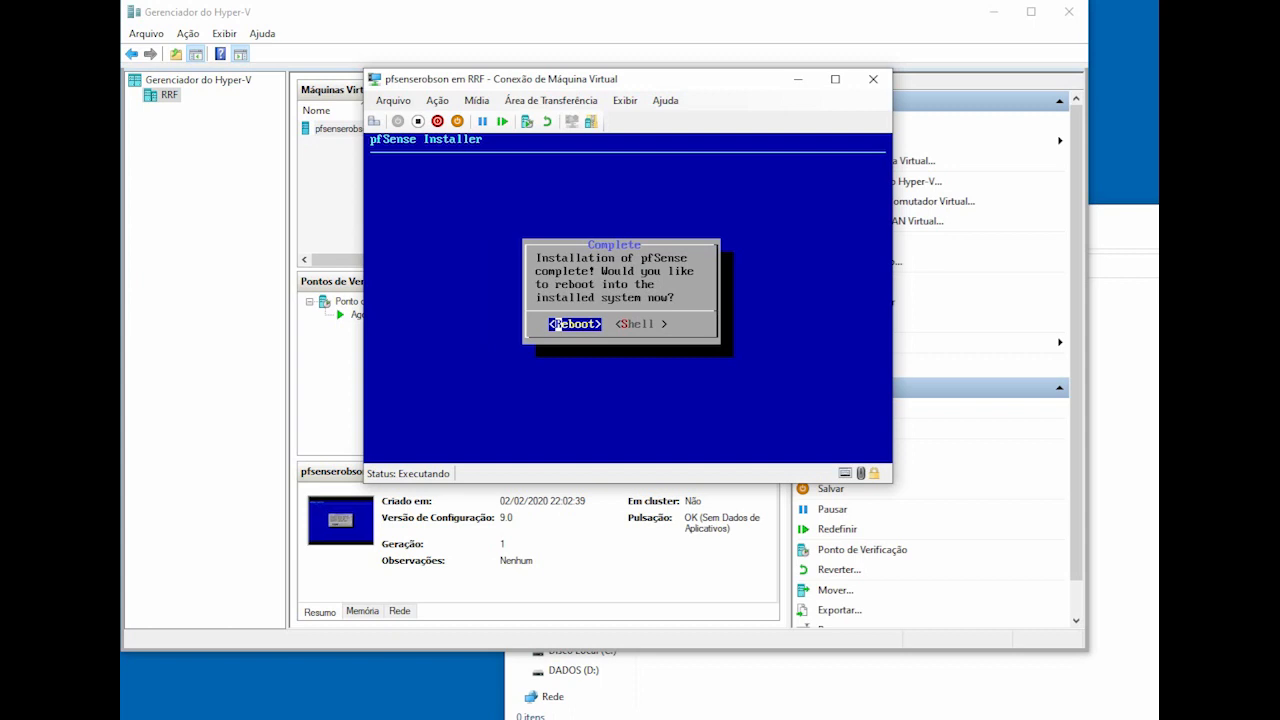
pyautogui.press('Return')
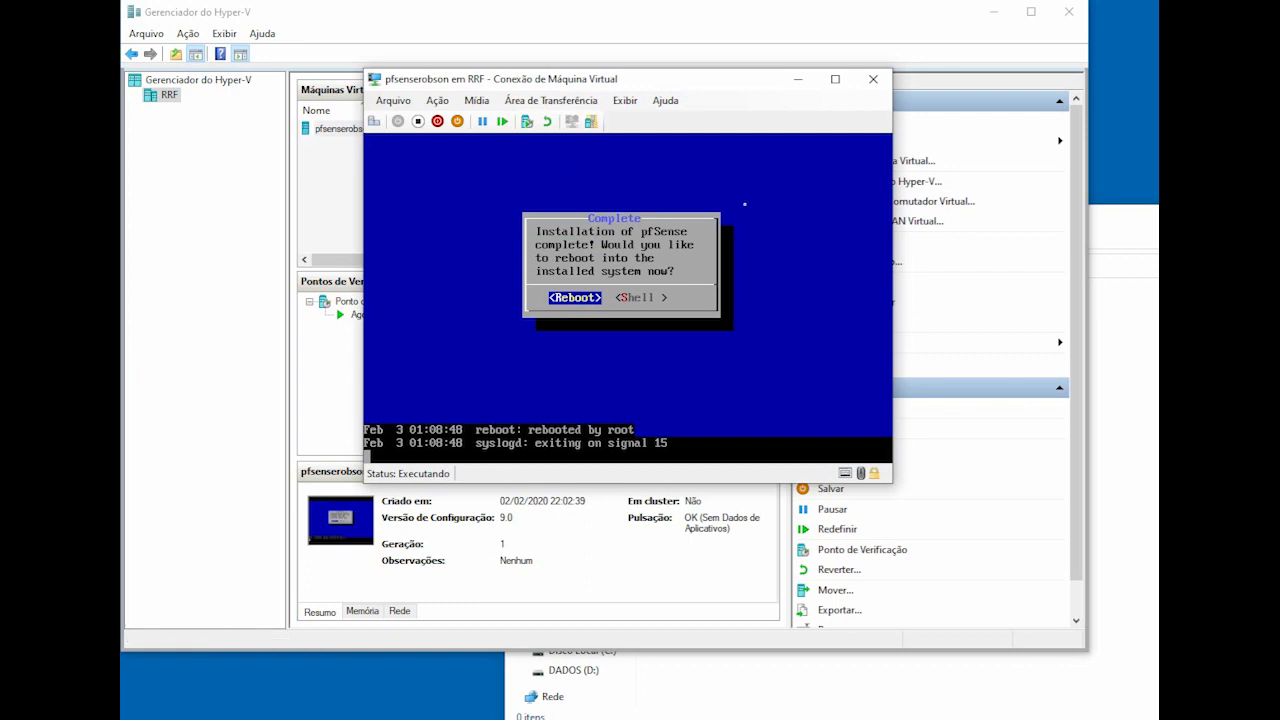
# Step: Eject the installation disc from the virtual DVD drive, then reset the VM confirming Reiniciar
pyautogui.click(476, 100)
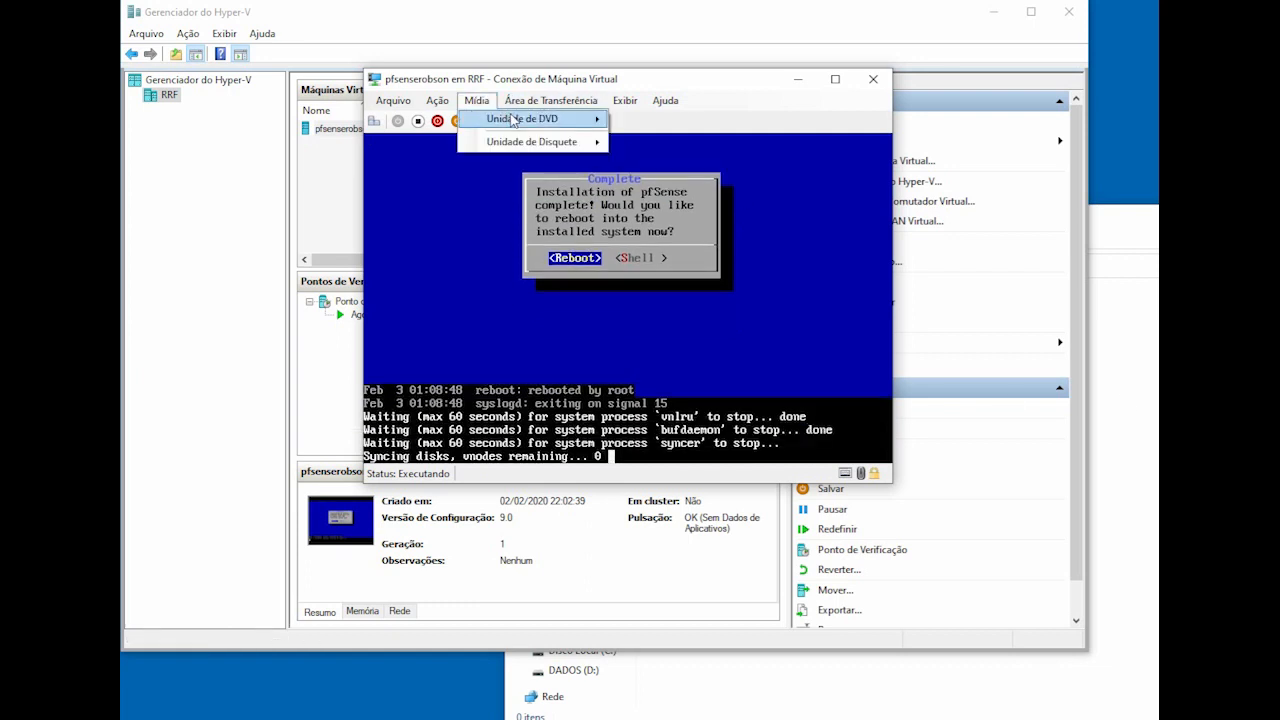
pyautogui.moveTo(548, 124)
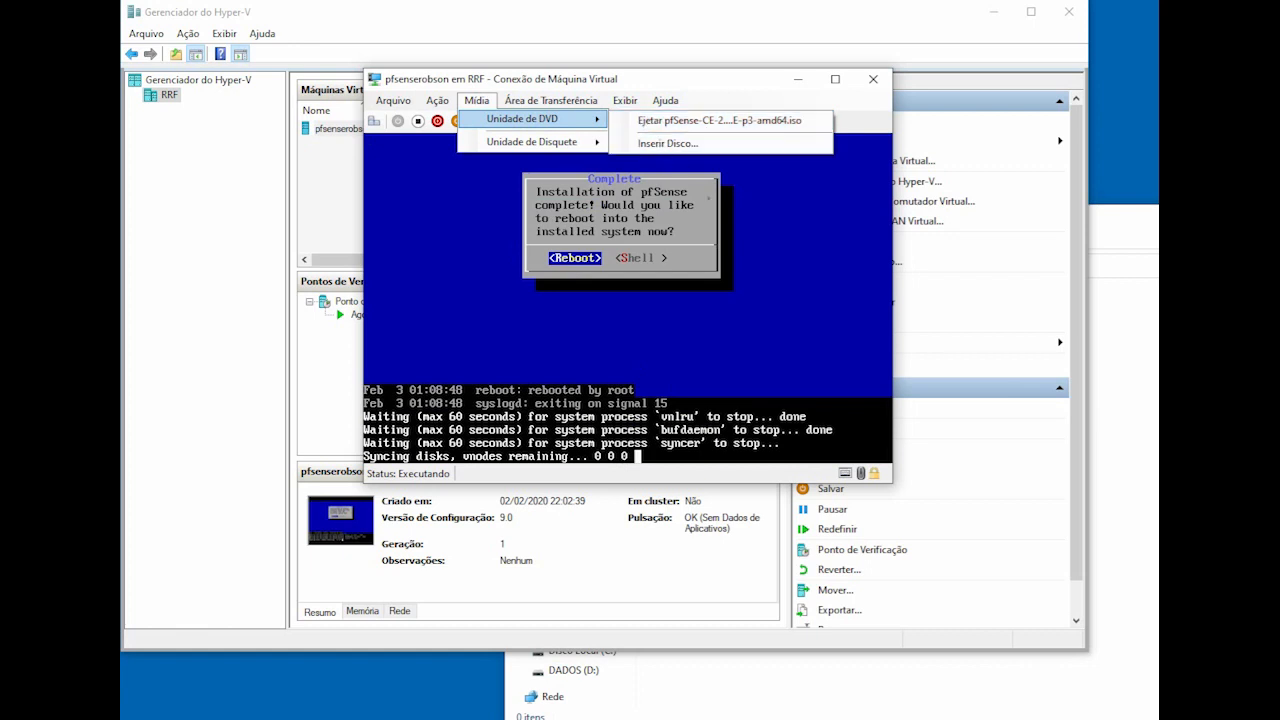
pyautogui.click(481, 103)
pyautogui.click(481, 103)
pyautogui.click(481, 103)
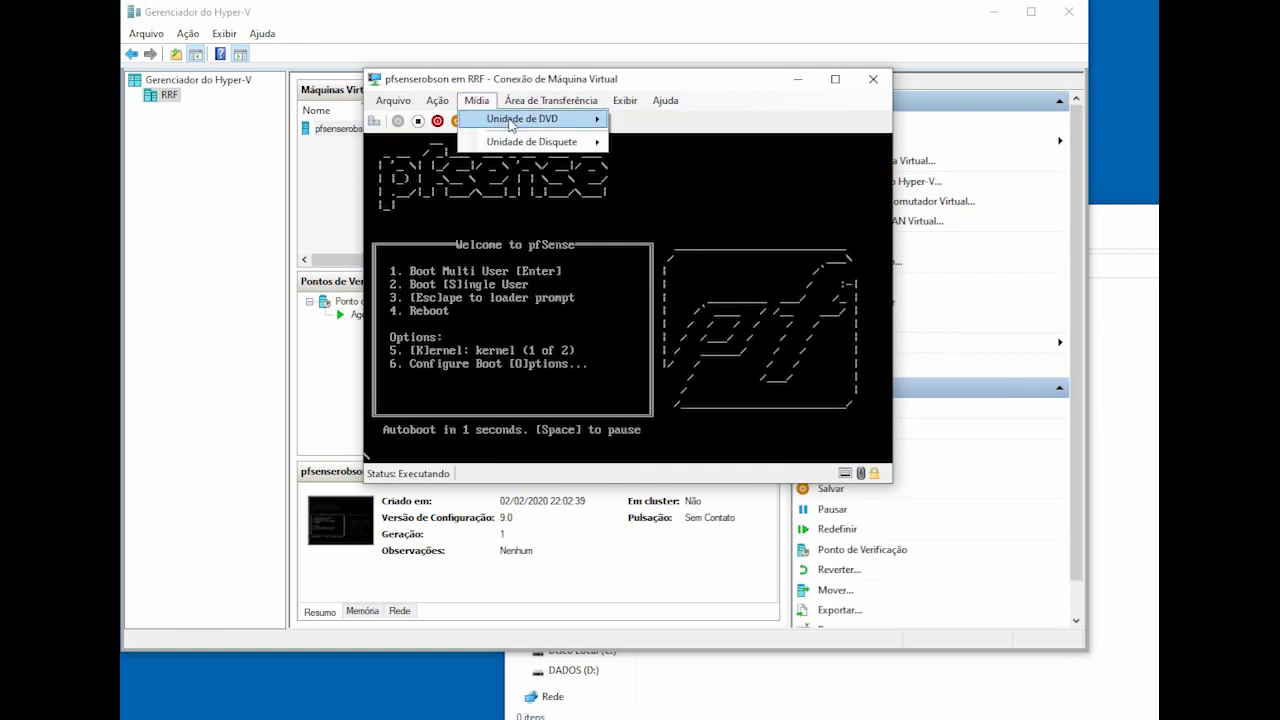
pyautogui.moveTo(520, 120)
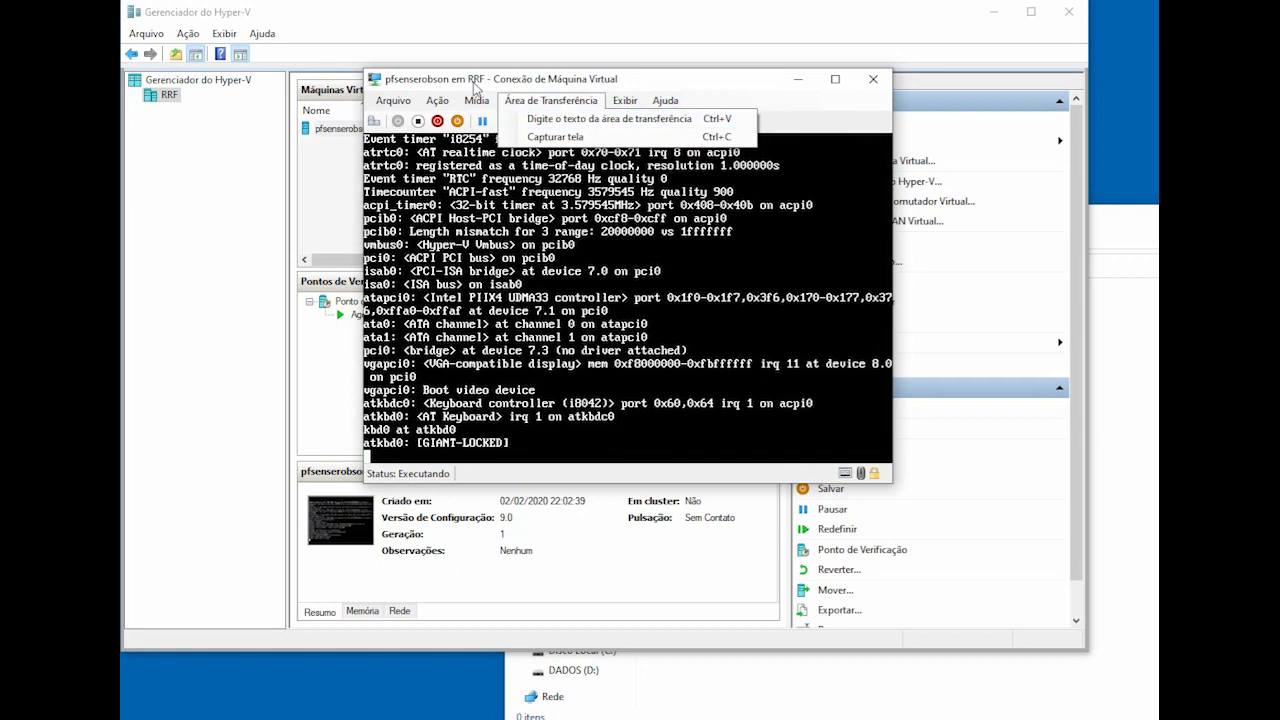
pyautogui.click(640, 120)
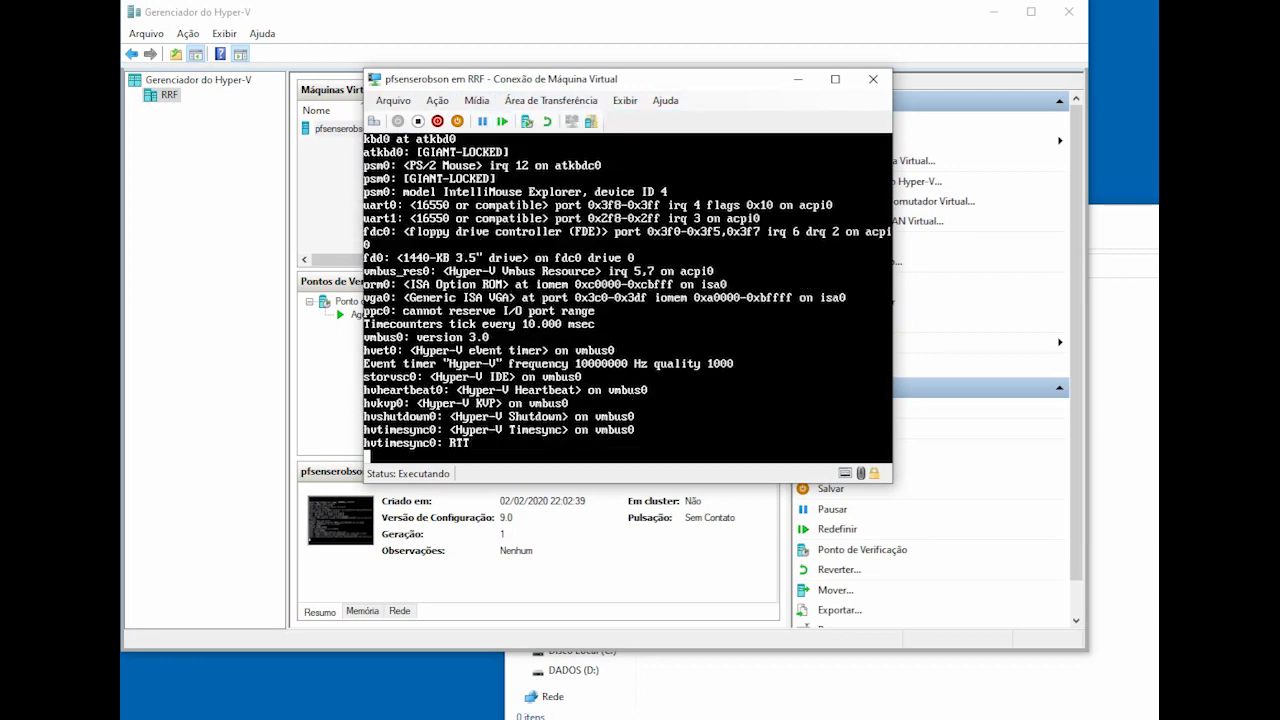
pyautogui.click(502, 121)
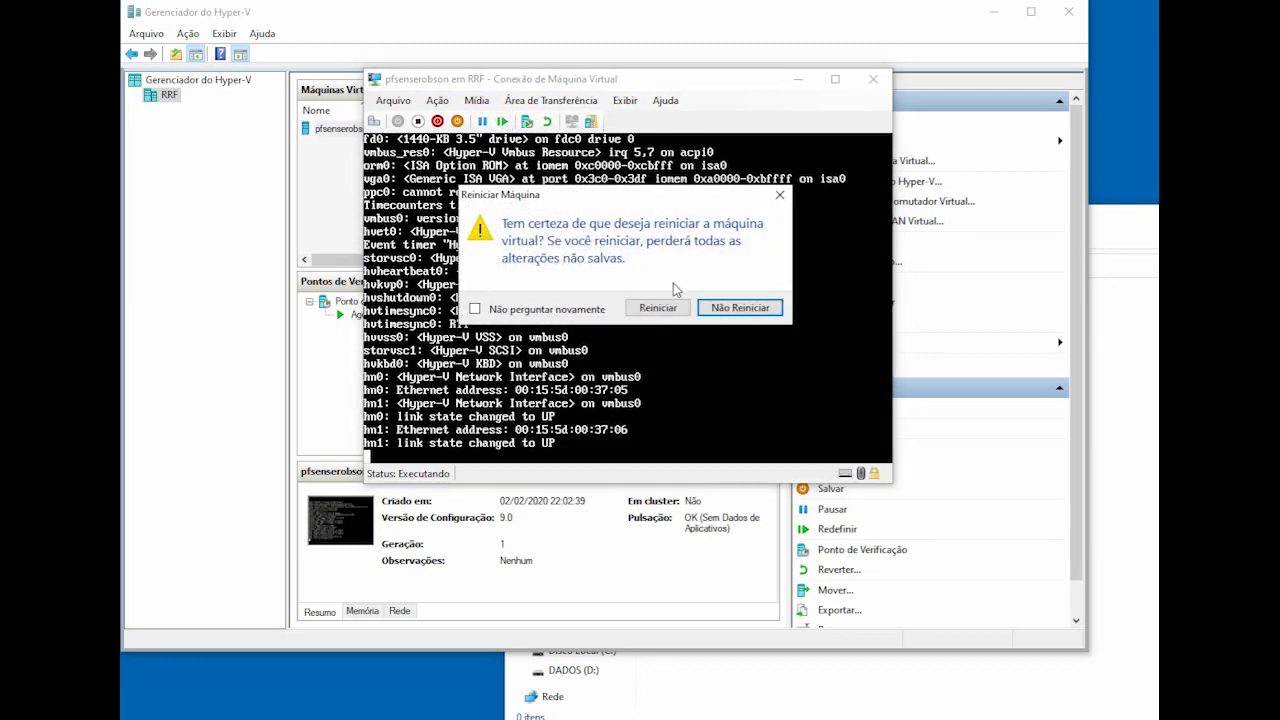
pyautogui.click(657, 306)
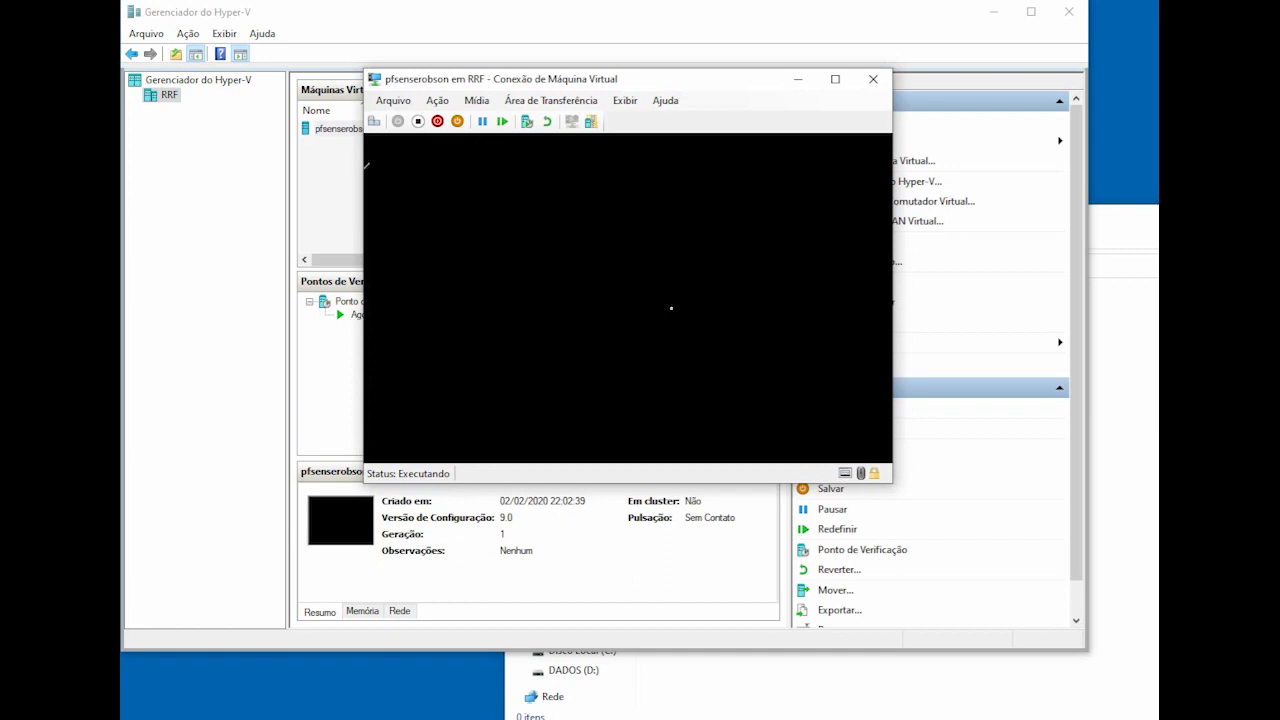
# Step: Check the Mídia > Unidade de DVD menu and close it without changes
pyautogui.click(476, 100)
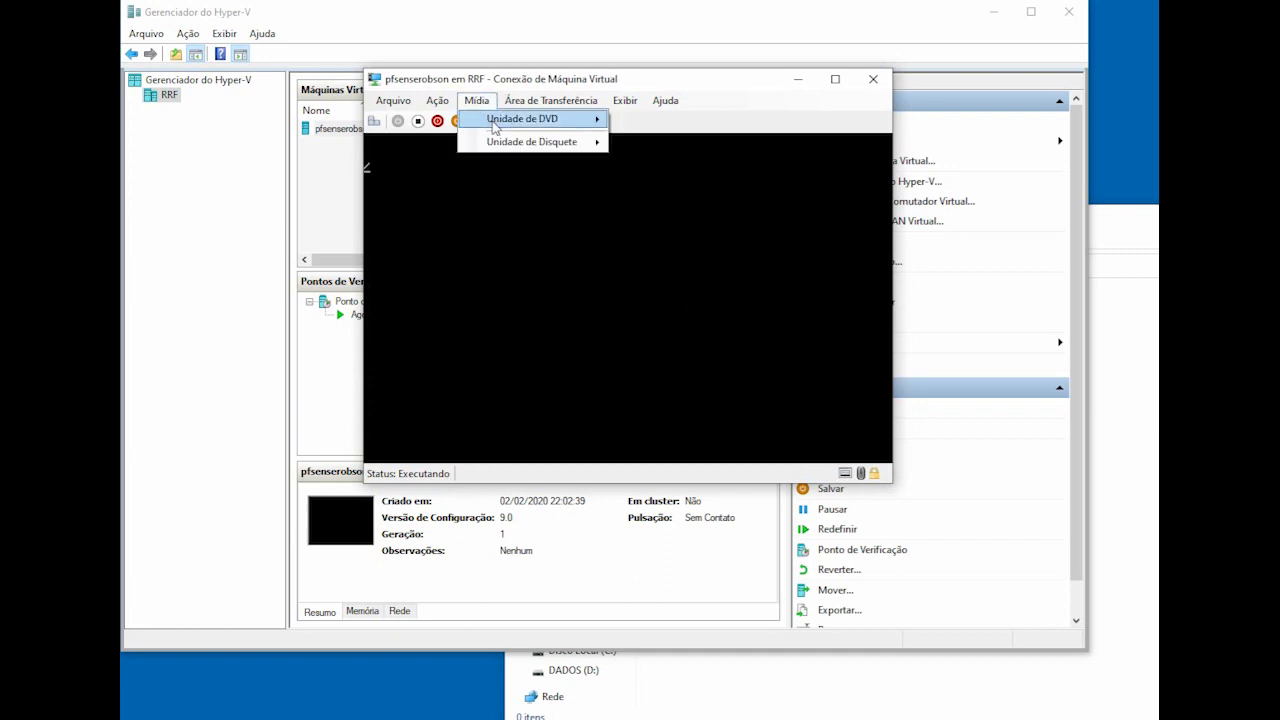
pyautogui.moveTo(496, 124)
pyautogui.click(740, 86)
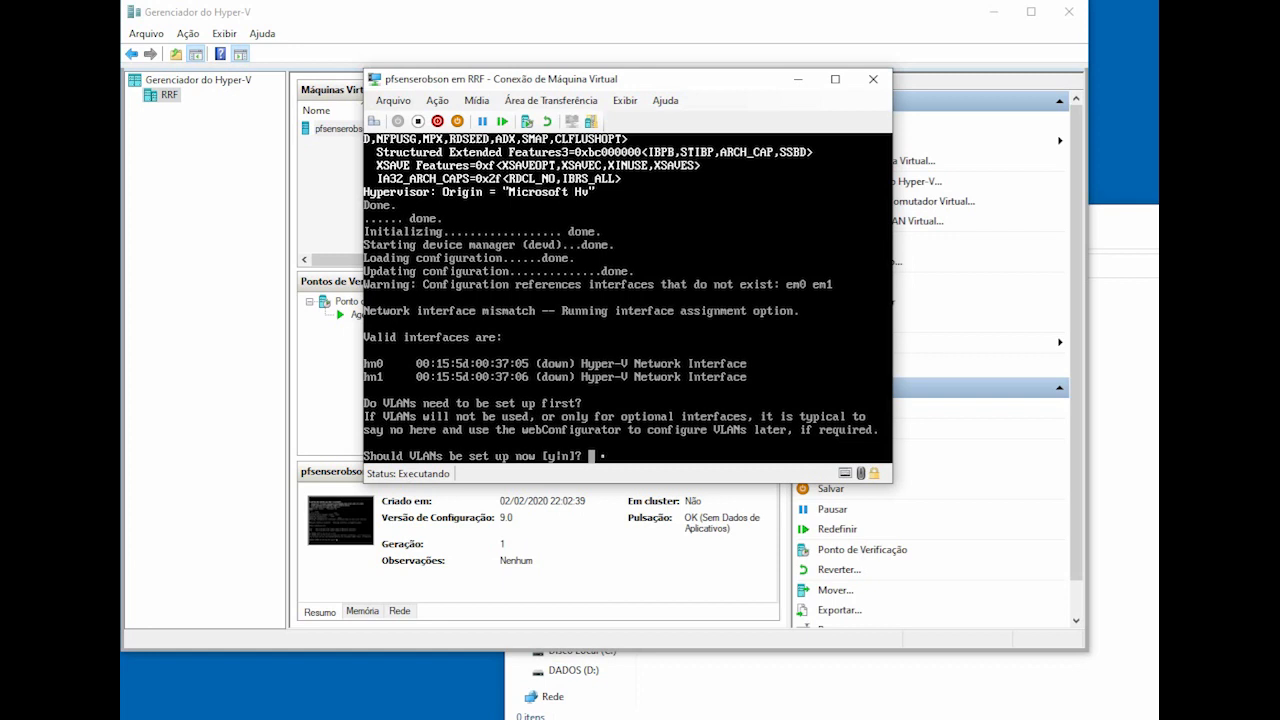
# Step: Skip VLAN setup, assign WAN to hn1 and LAN to hn0, and confirm with y
pyautogui.write('n')
pyautogui.press('Return')
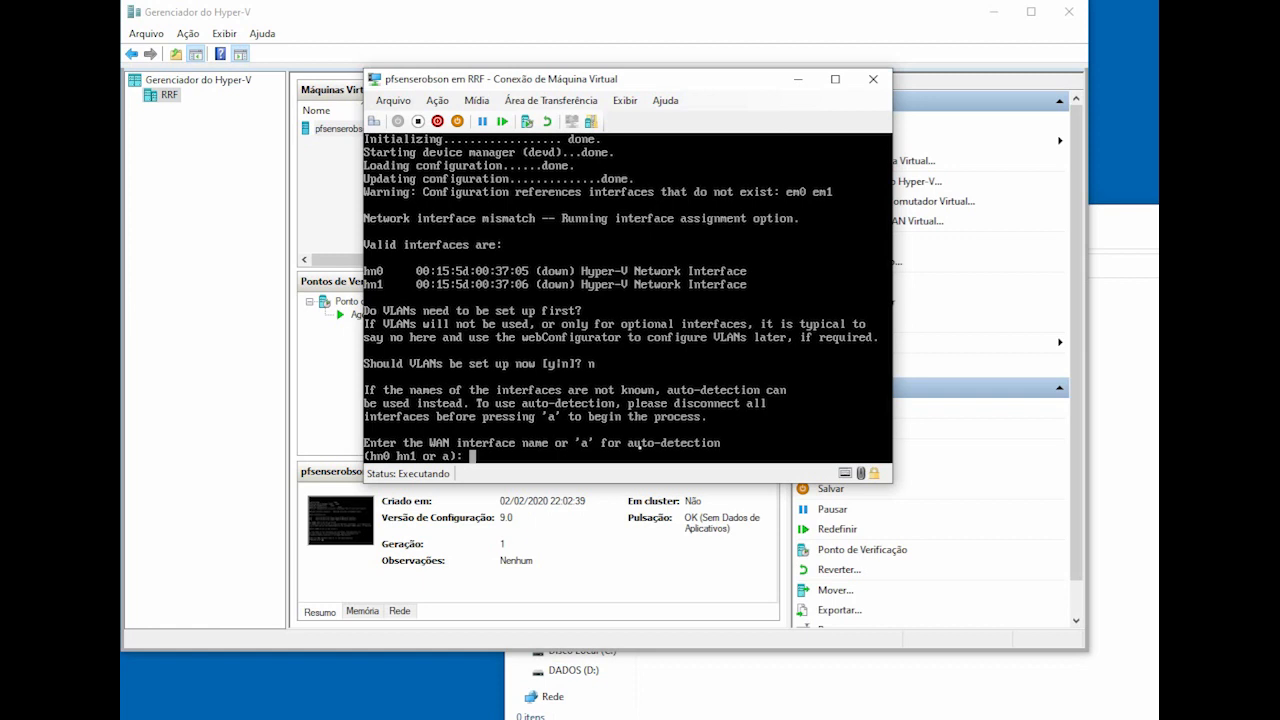
pyautogui.write('hn1')
pyautogui.press('Return')
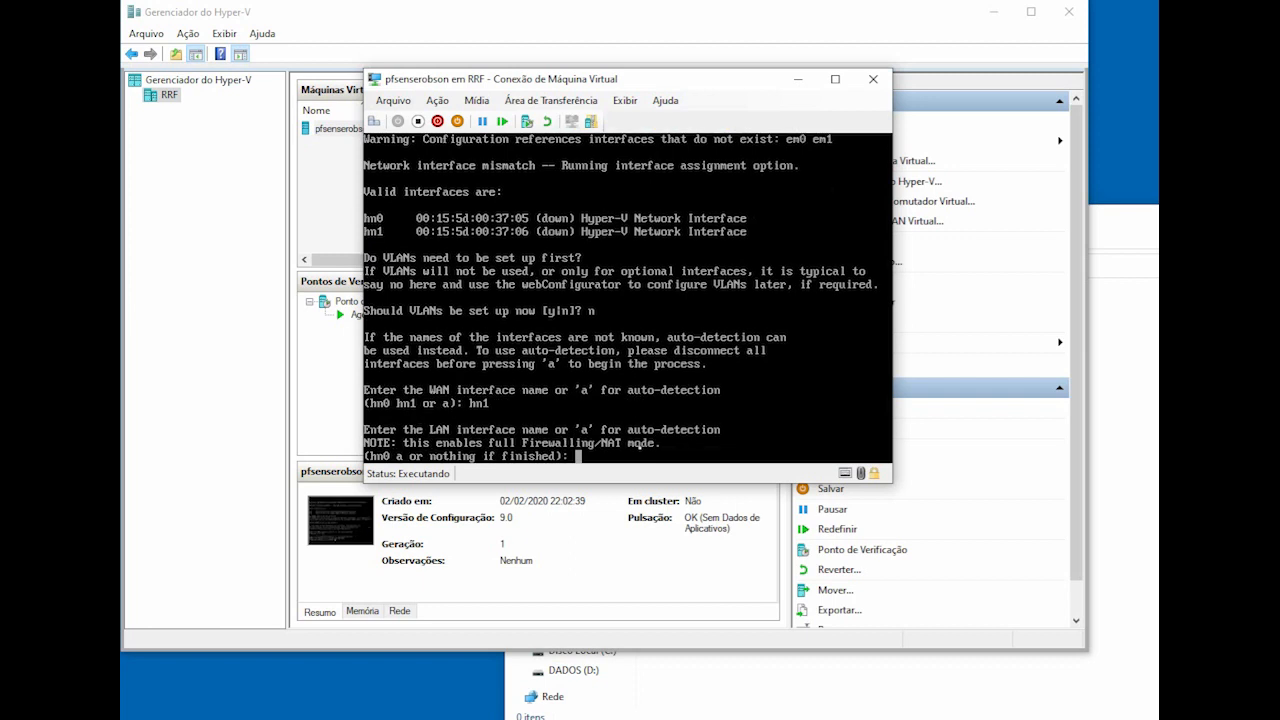
pyautogui.write('hn0')
pyautogui.press('Return')
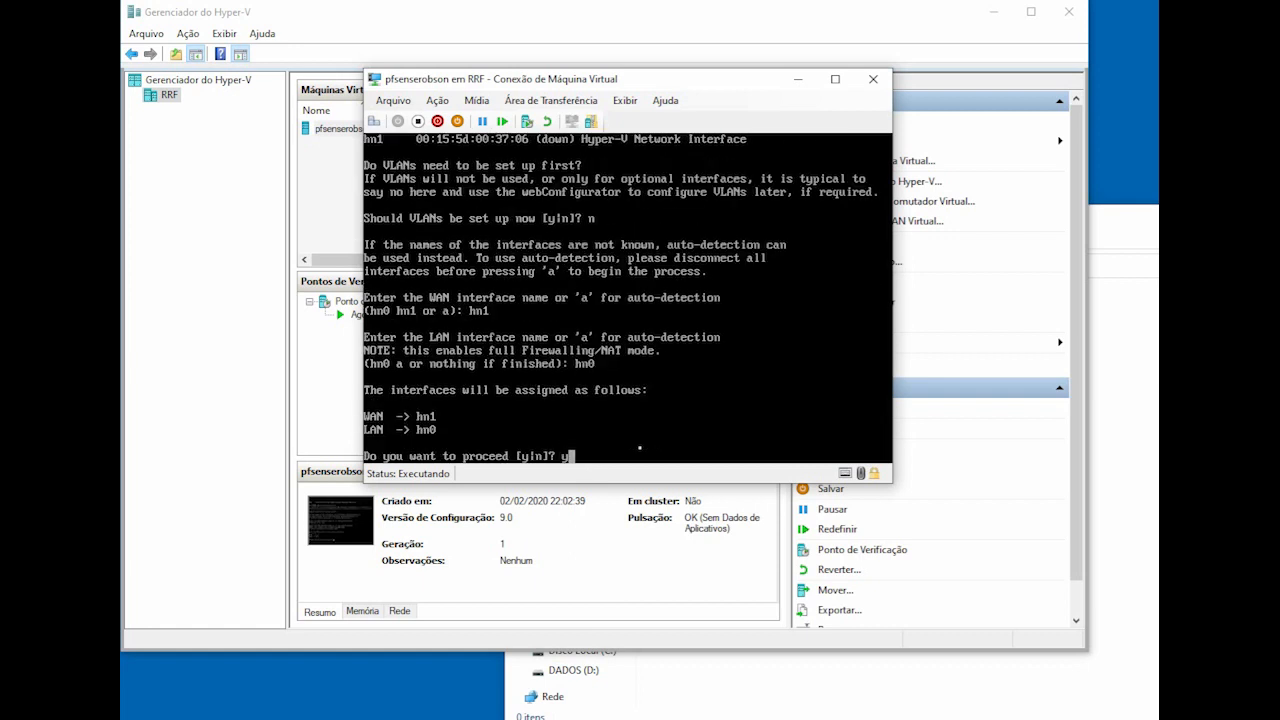
pyautogui.write('y')
pyautogui.press('Return')
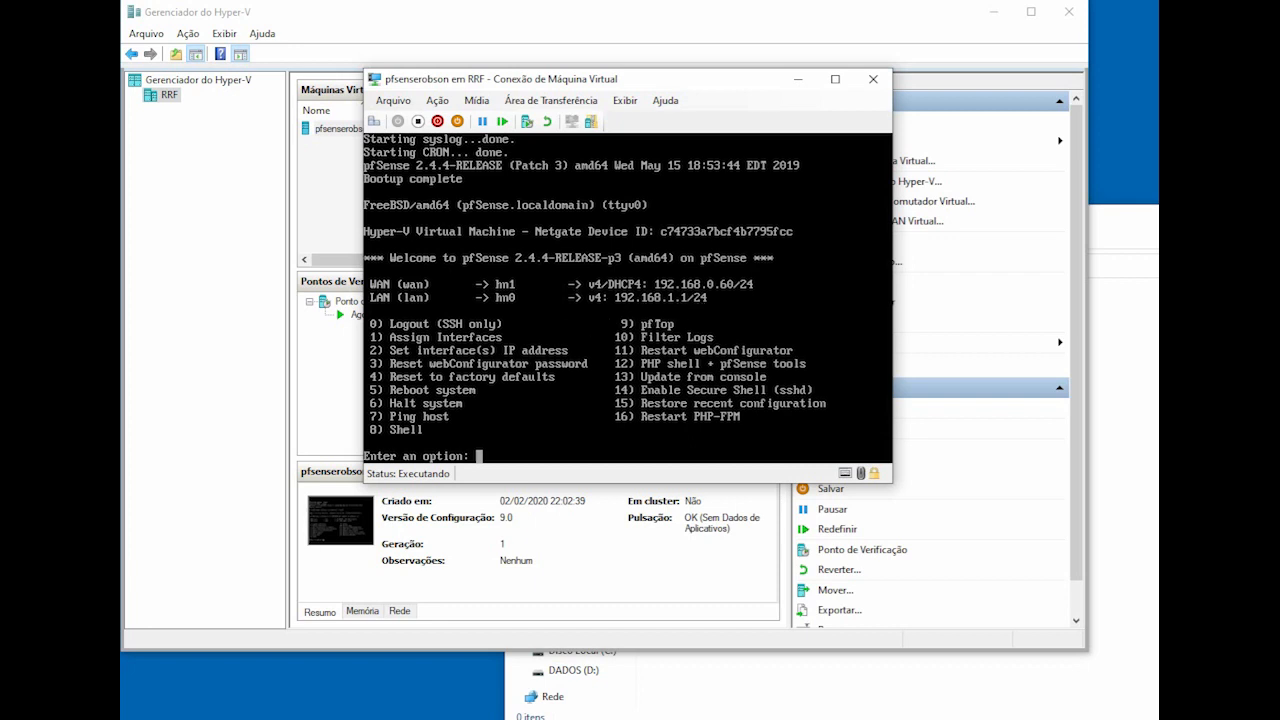
# Step: Open Windows Network Connections with ncpa.cpl
pyautogui.press('super')
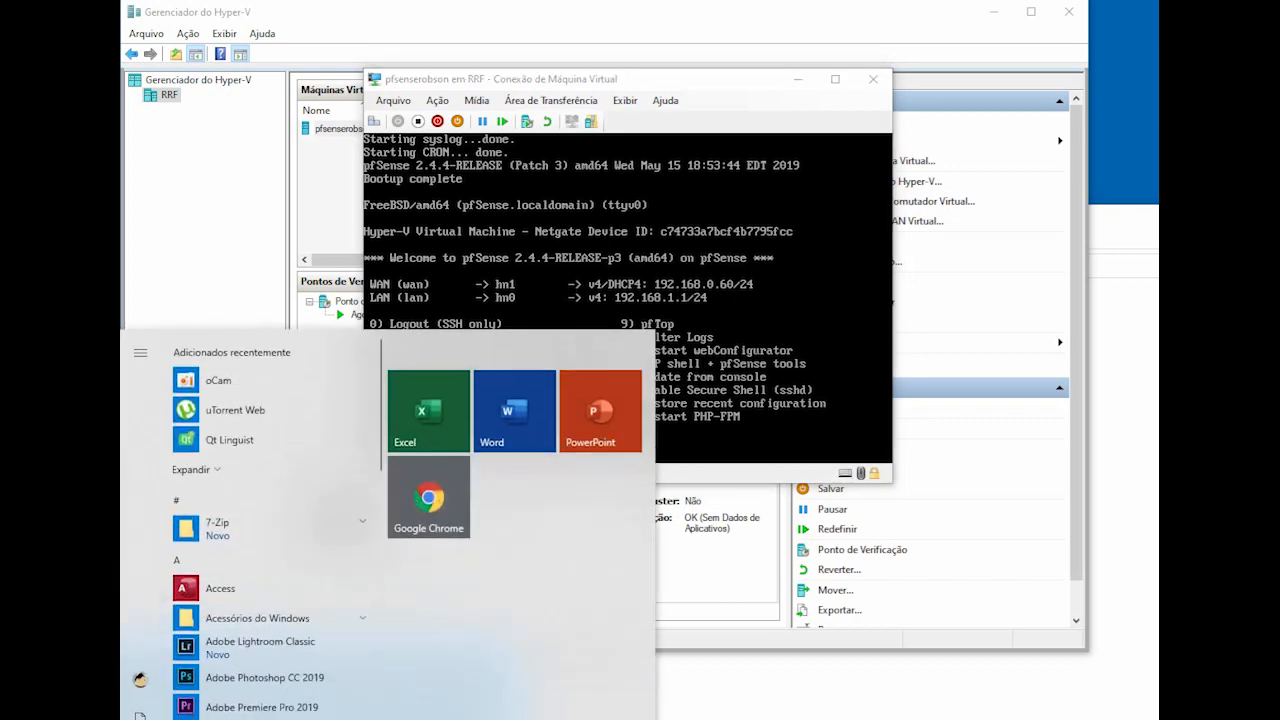
pyautogui.write('ncpa')
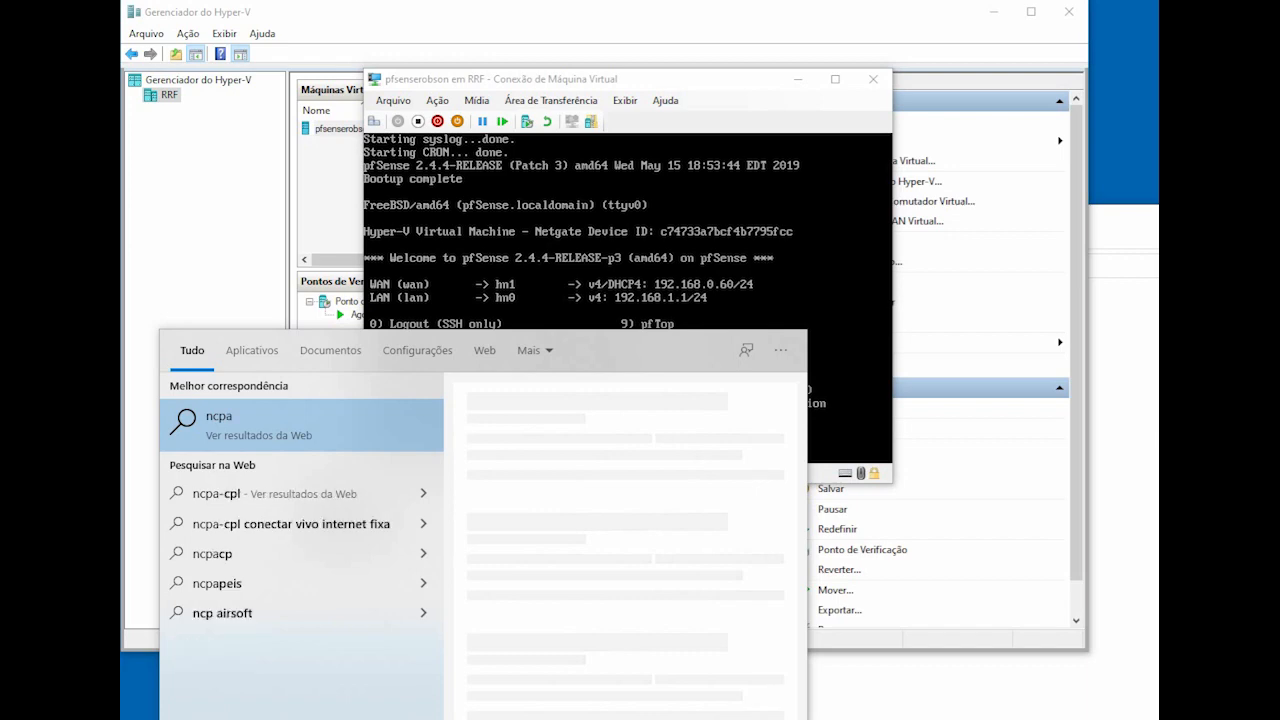
pyautogui.write('.')
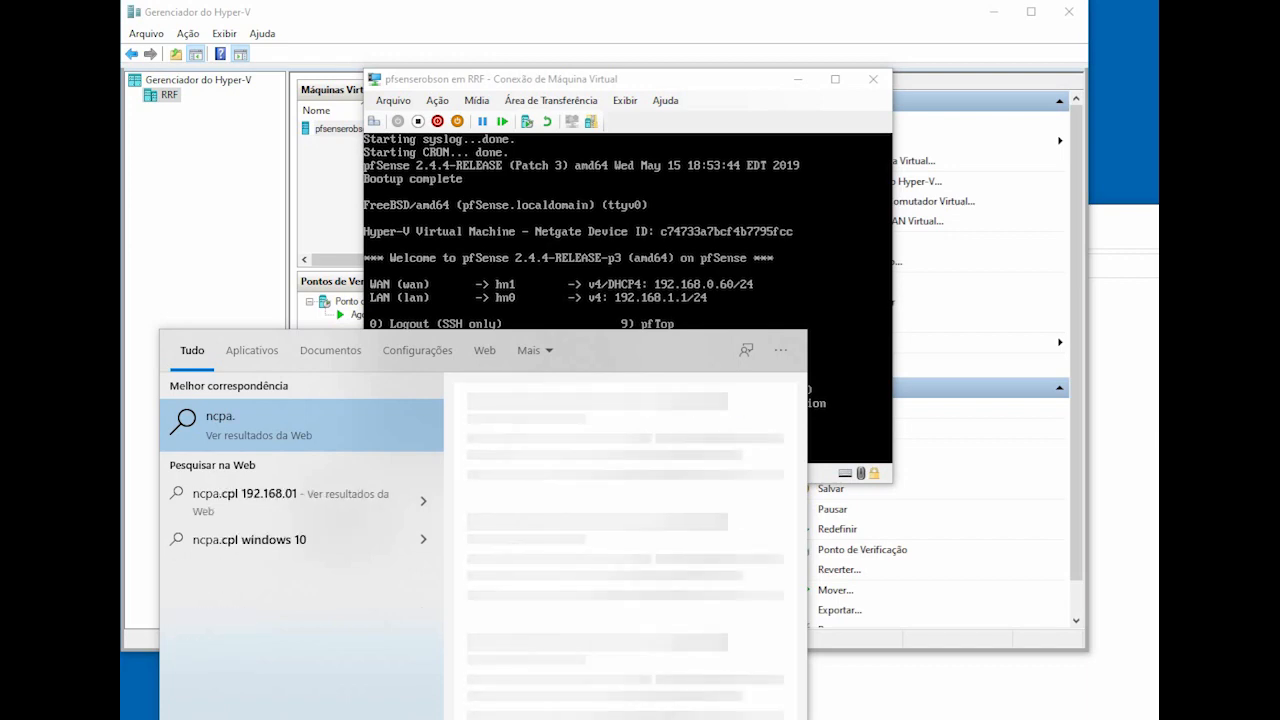
pyautogui.write('cpl')
pyautogui.press('Return')
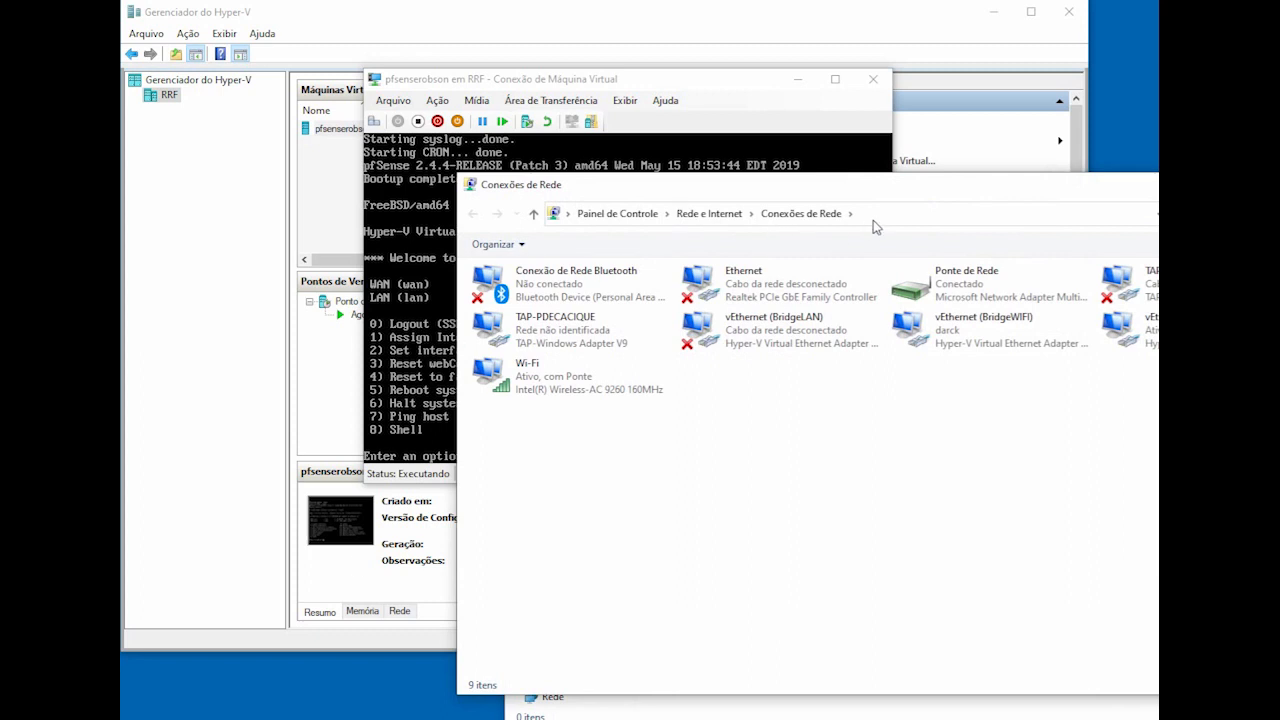
pyautogui.moveTo(914, 192); pyautogui.dragTo(615, 170)
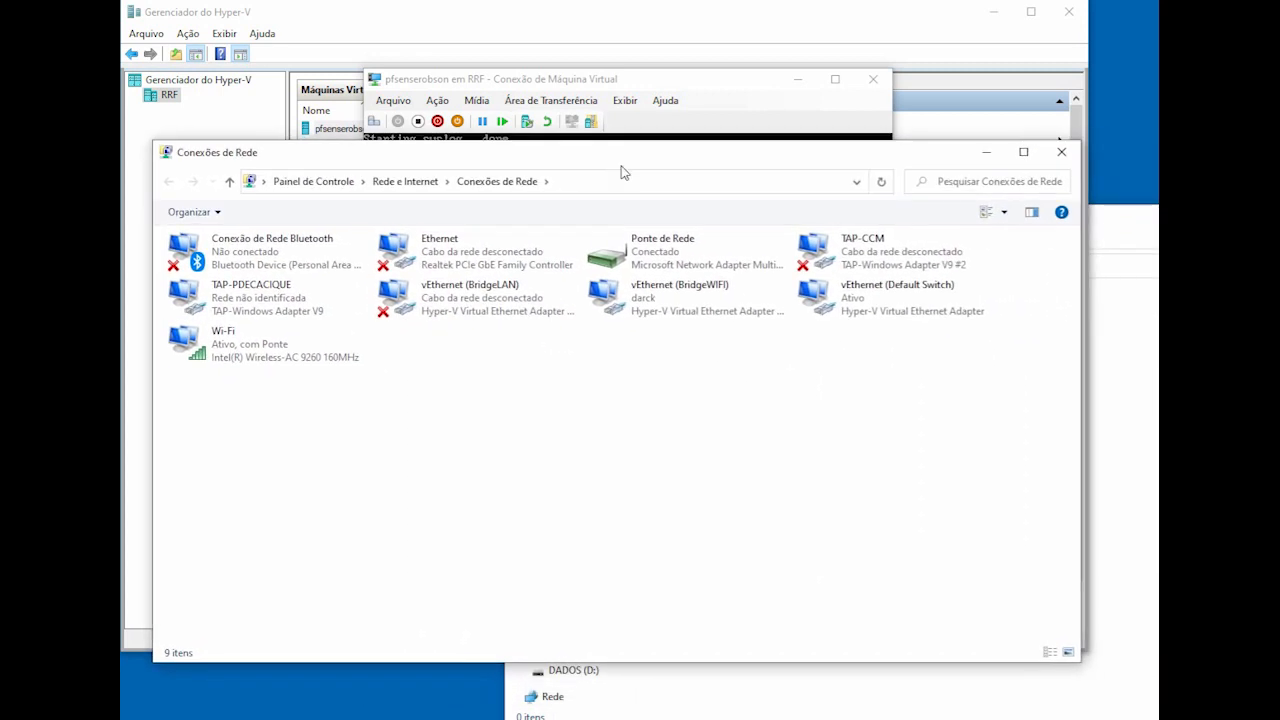
# Step: Inspect the vEthernet (BridgeWIFI) status and IP details, then close those dialogs
pyautogui.rightClick(631, 308)
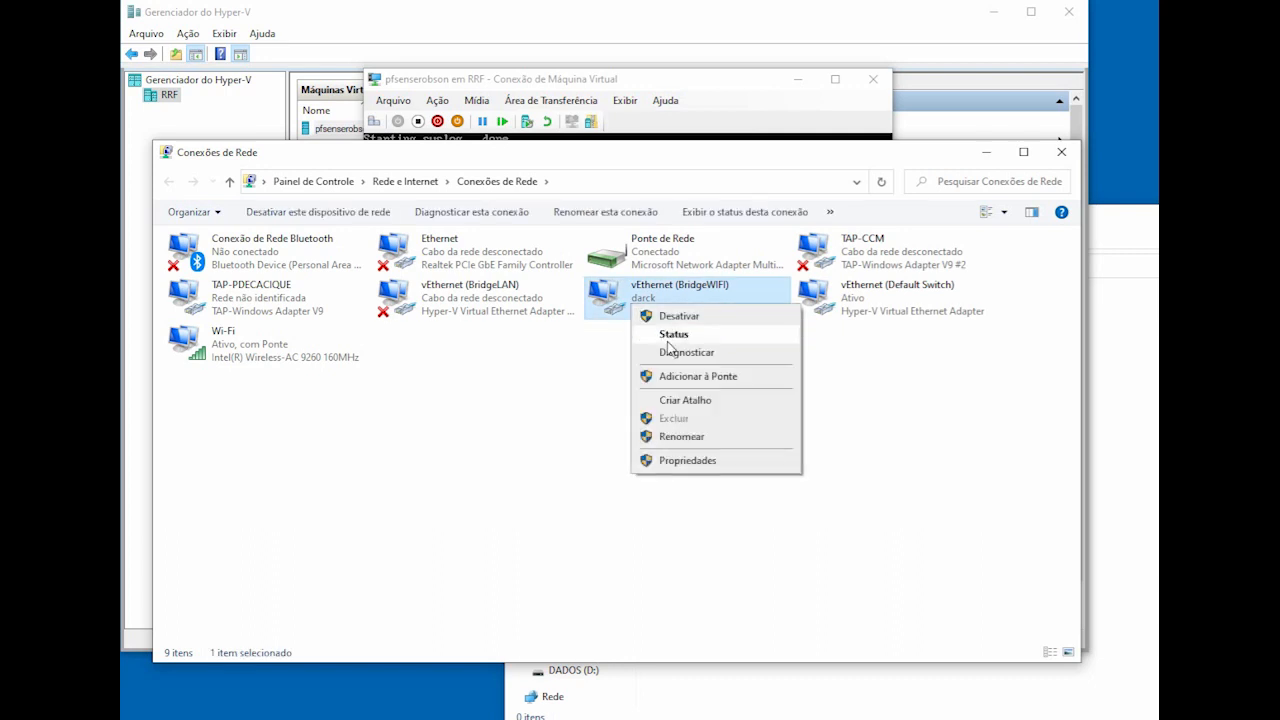
pyautogui.click(670, 340)
pyautogui.click(818, 424)
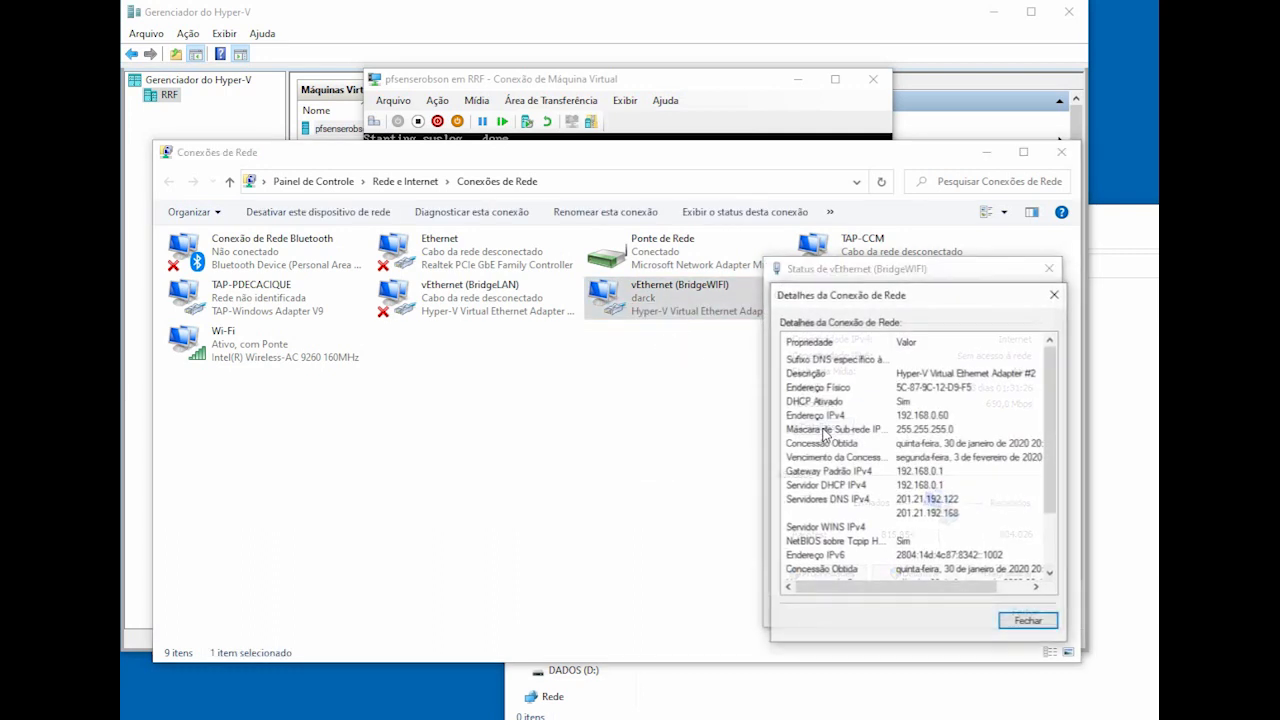
pyautogui.moveTo(928, 304); pyautogui.dragTo(550, 338)
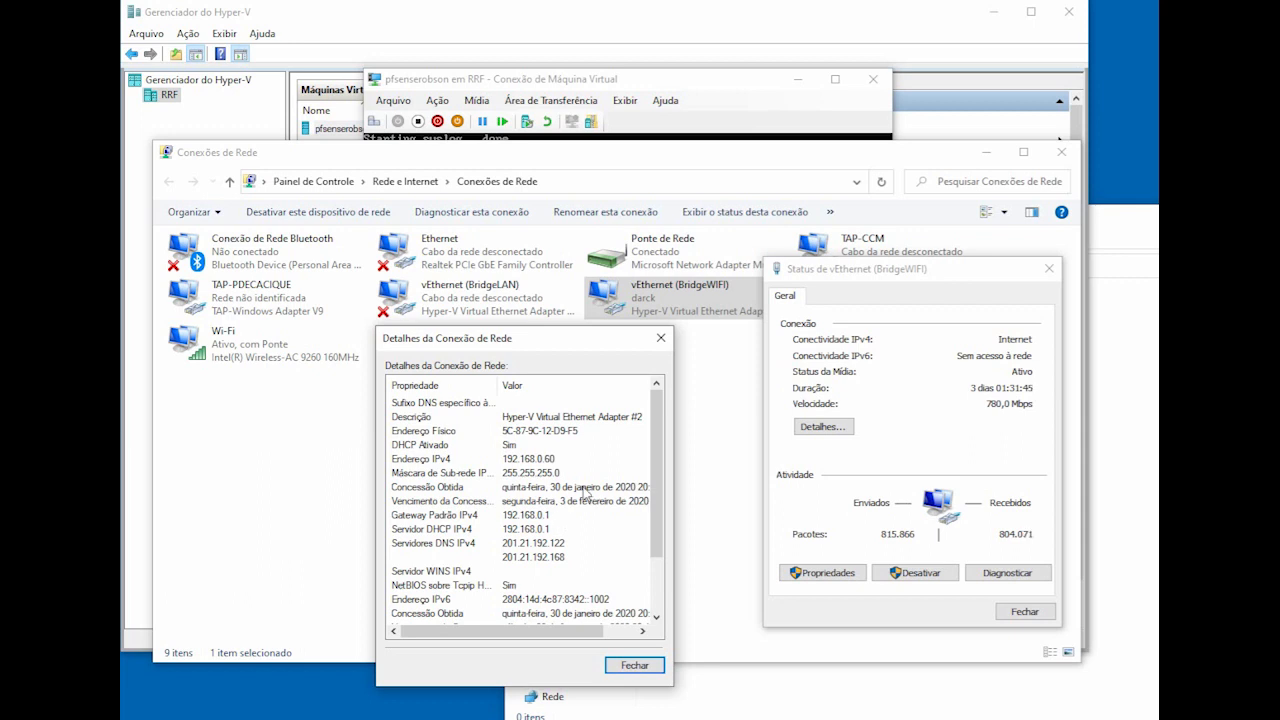
pyautogui.click(660, 338)
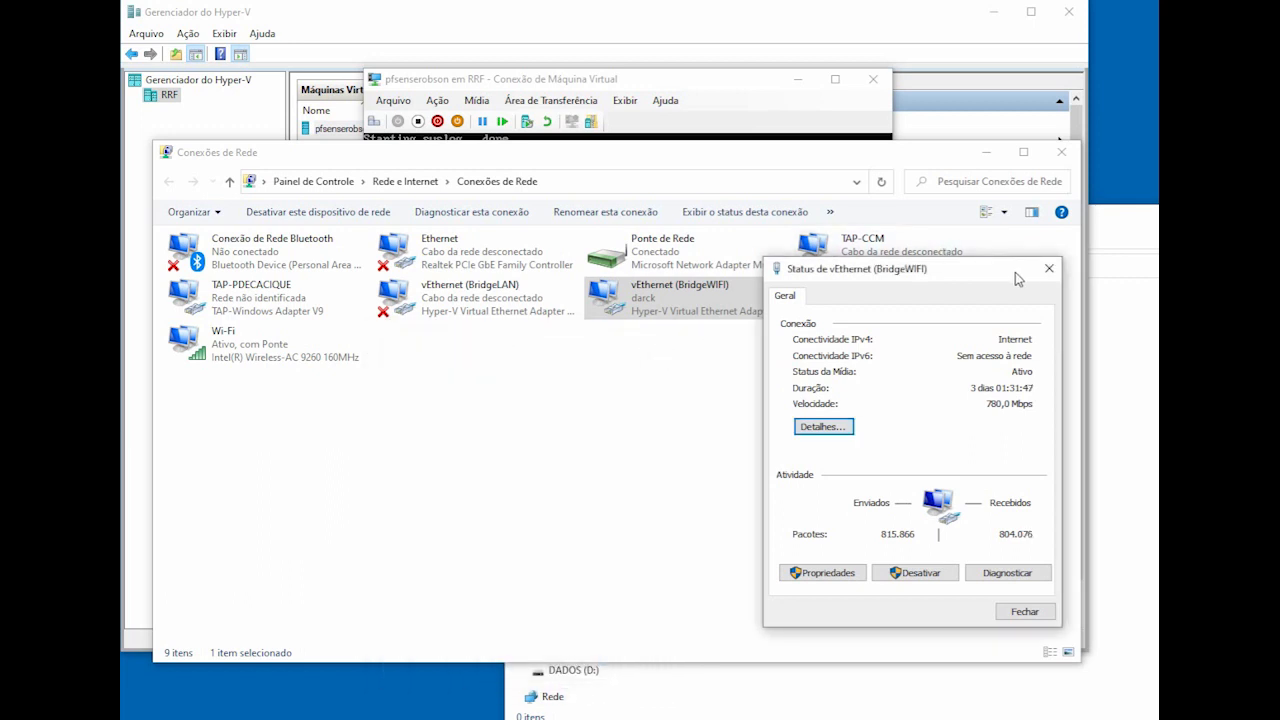
pyautogui.moveTo(1015, 272); pyautogui.dragTo(914, 253)
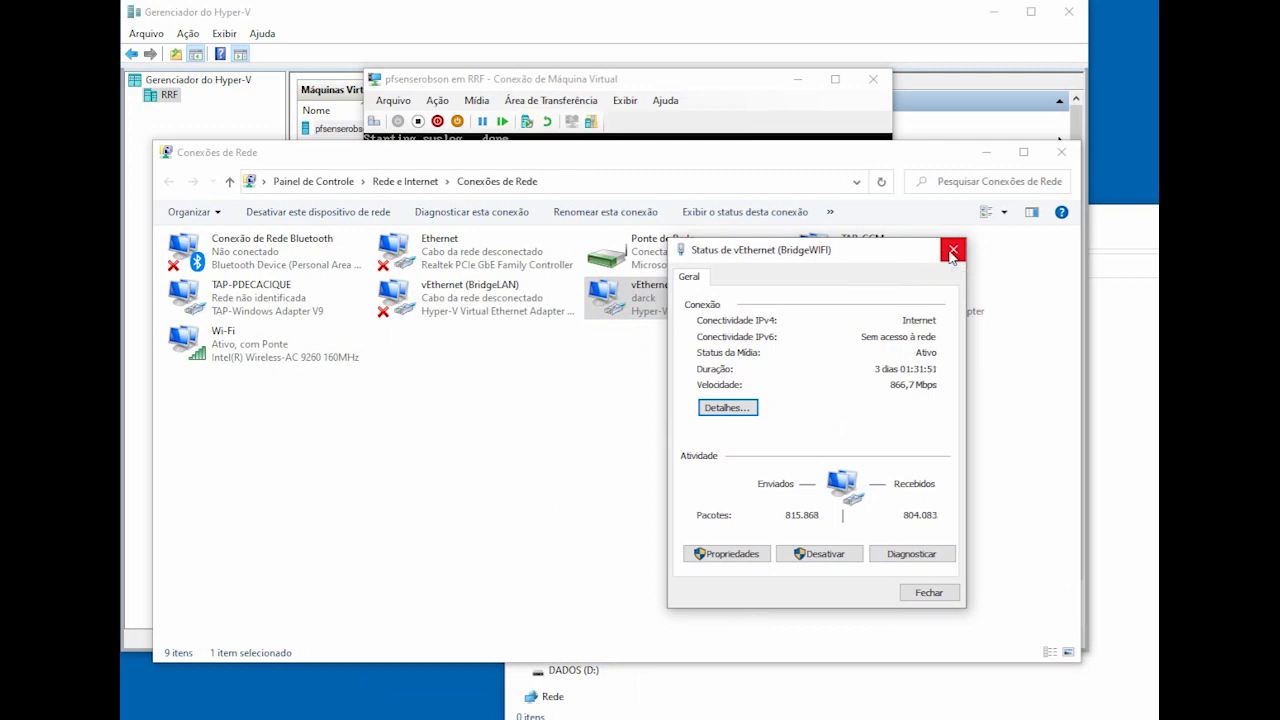
pyautogui.click(952, 251)
pyautogui.click(725, 95)
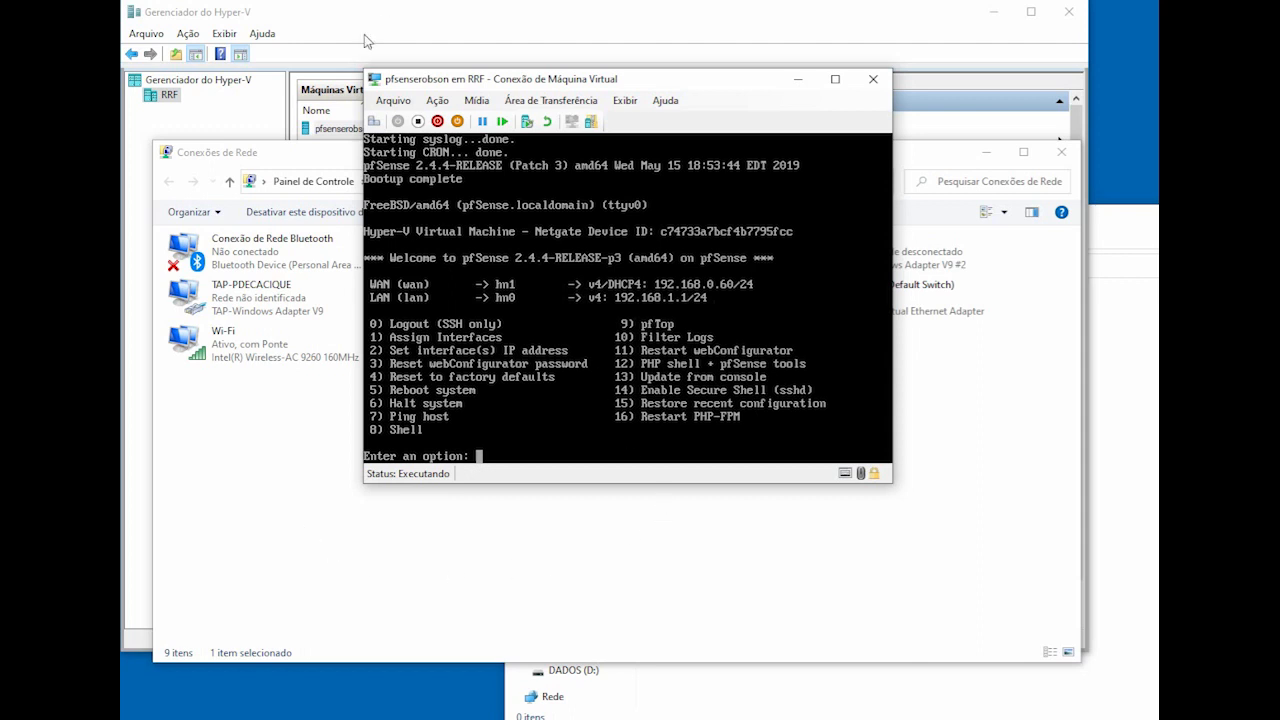
# Step: Minimize Hyper-V Manager and open the pfSense root shell with option 8
pyautogui.click(364, 36)
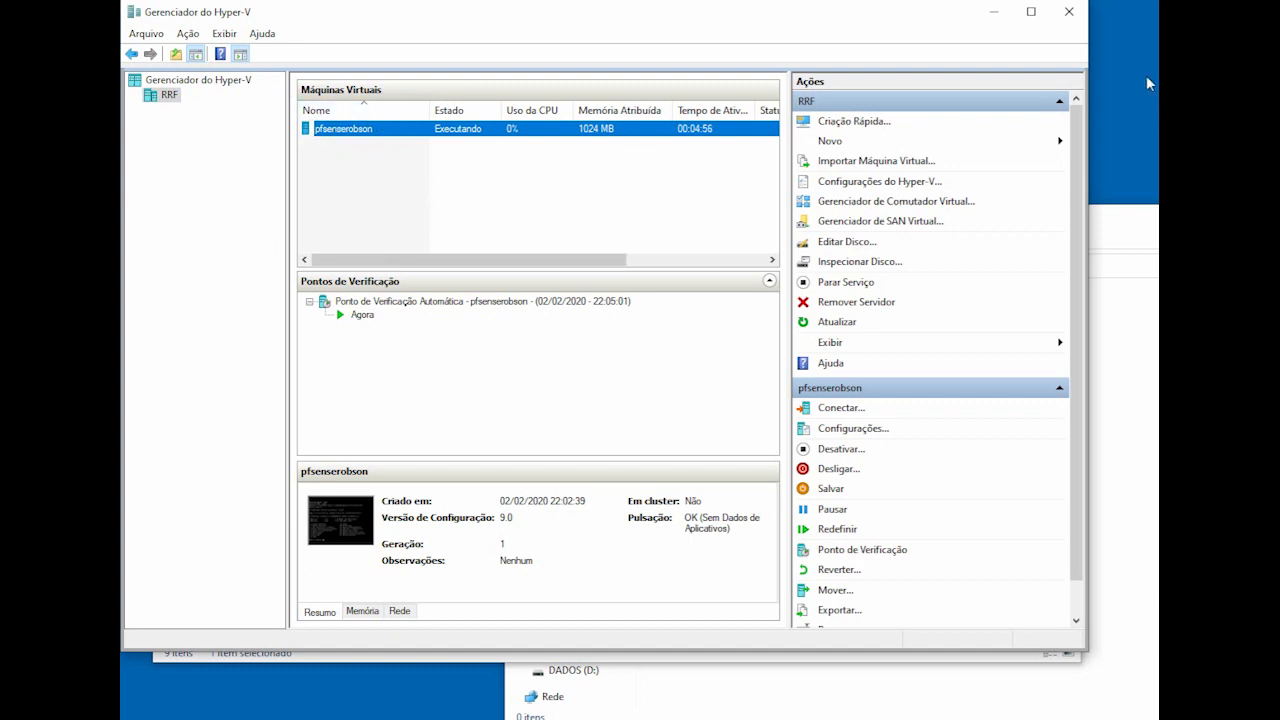
pyautogui.click(996, 14)
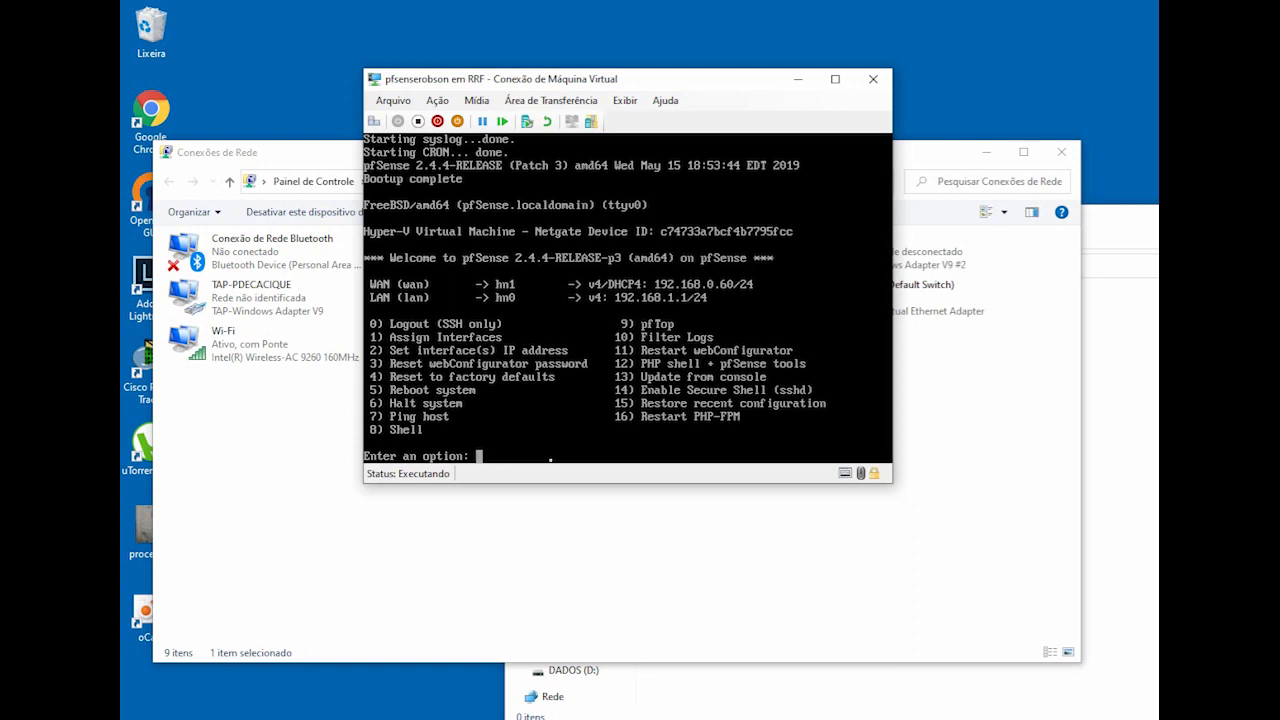
pyautogui.write('8')
pyautogui.press('Return')
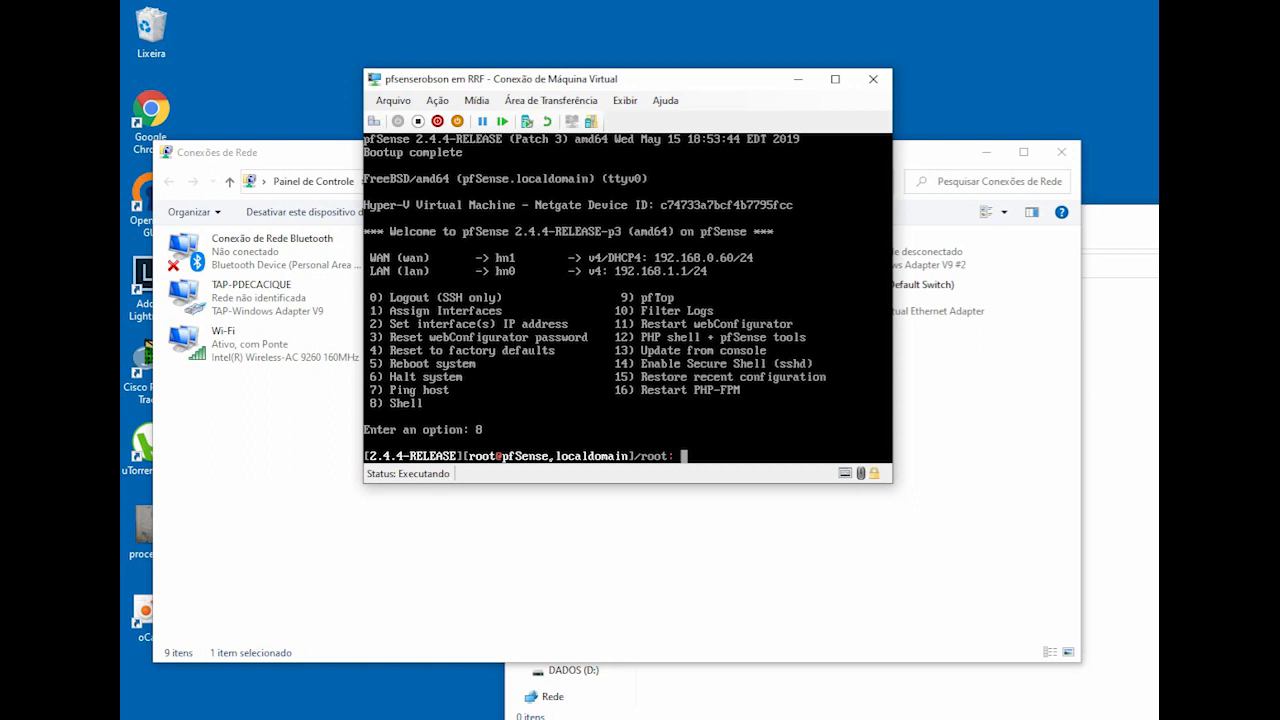
# Step: Disable the packet filter by running pfctl -d in the pfSense shell
pyautogui.write('pfctl -f')
pyautogui.press('Return')
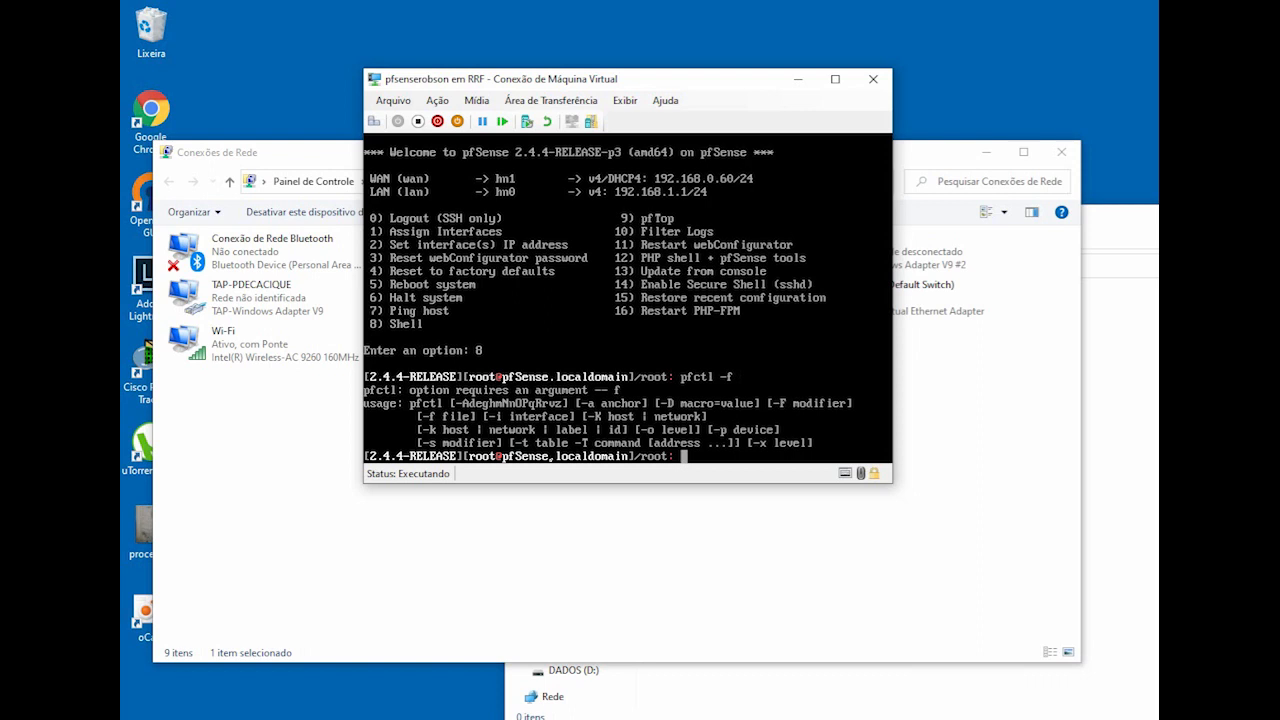
pyautogui.press('Up')
pyautogui.press('BackSpace')
pyautogui.write('d')
pyautogui.press('Return')
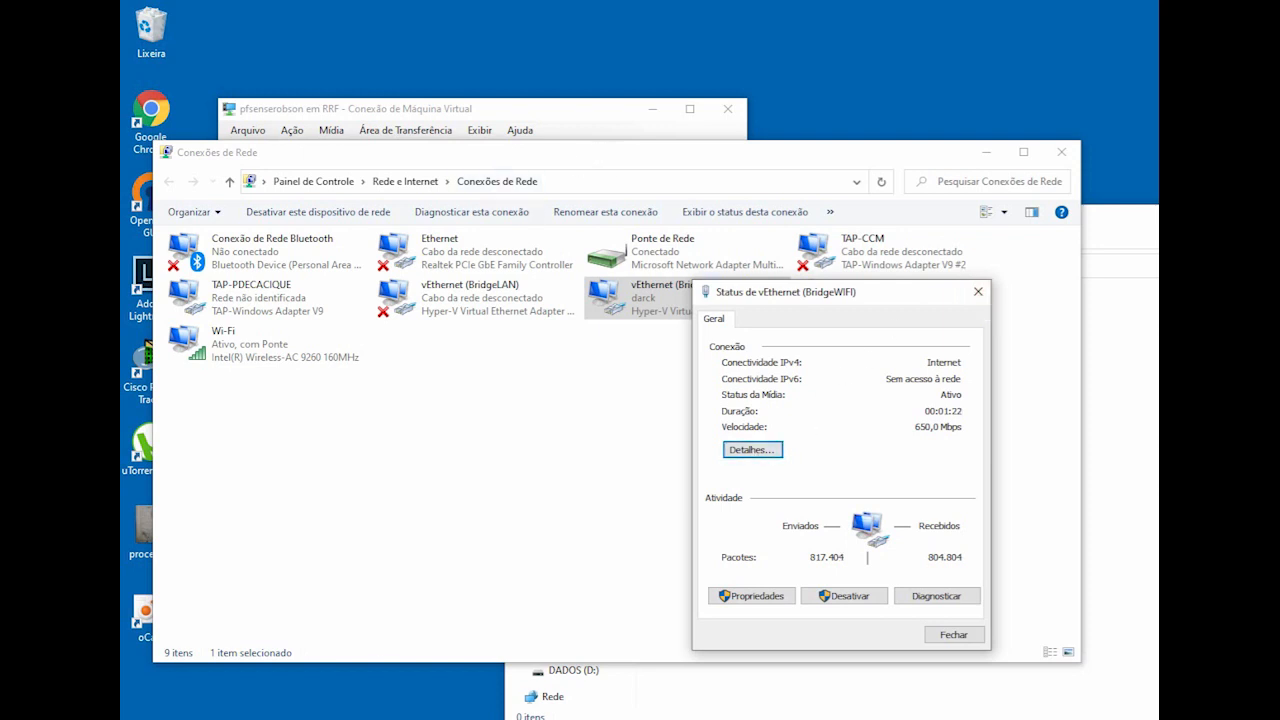
pyautogui.hotkey('alt', 'Tab')
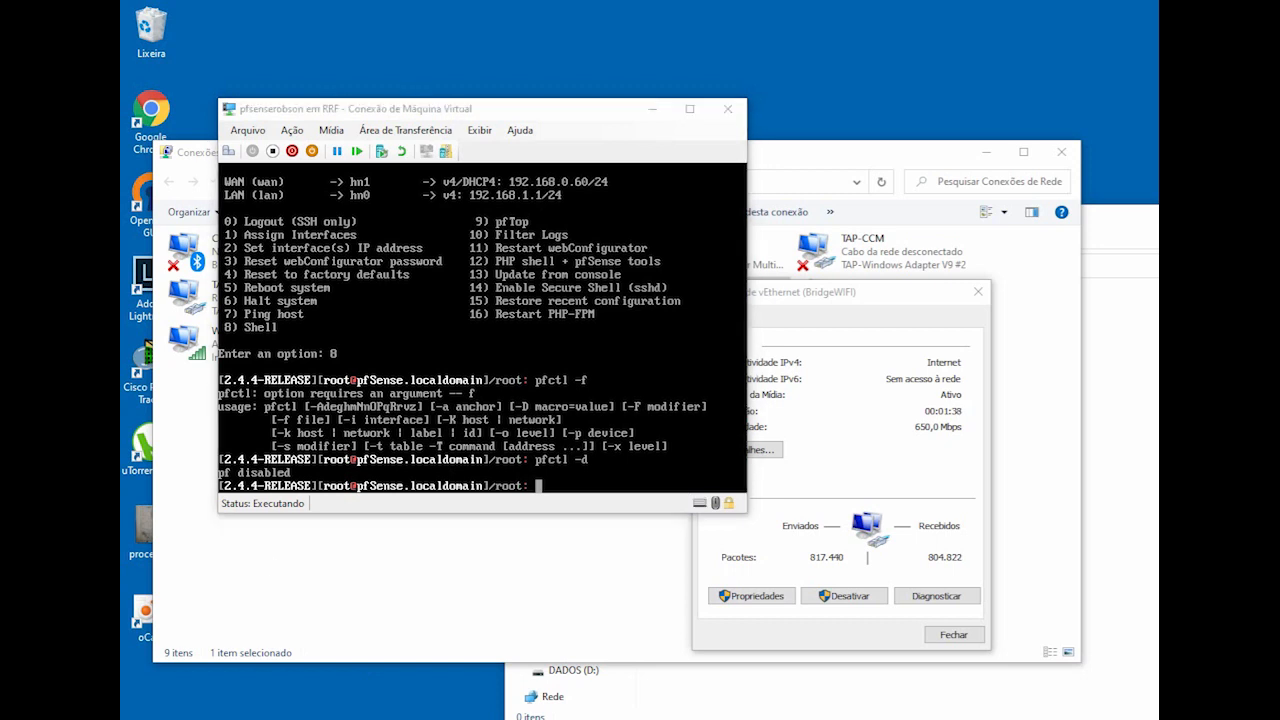
pyautogui.rightClick(262, 718)
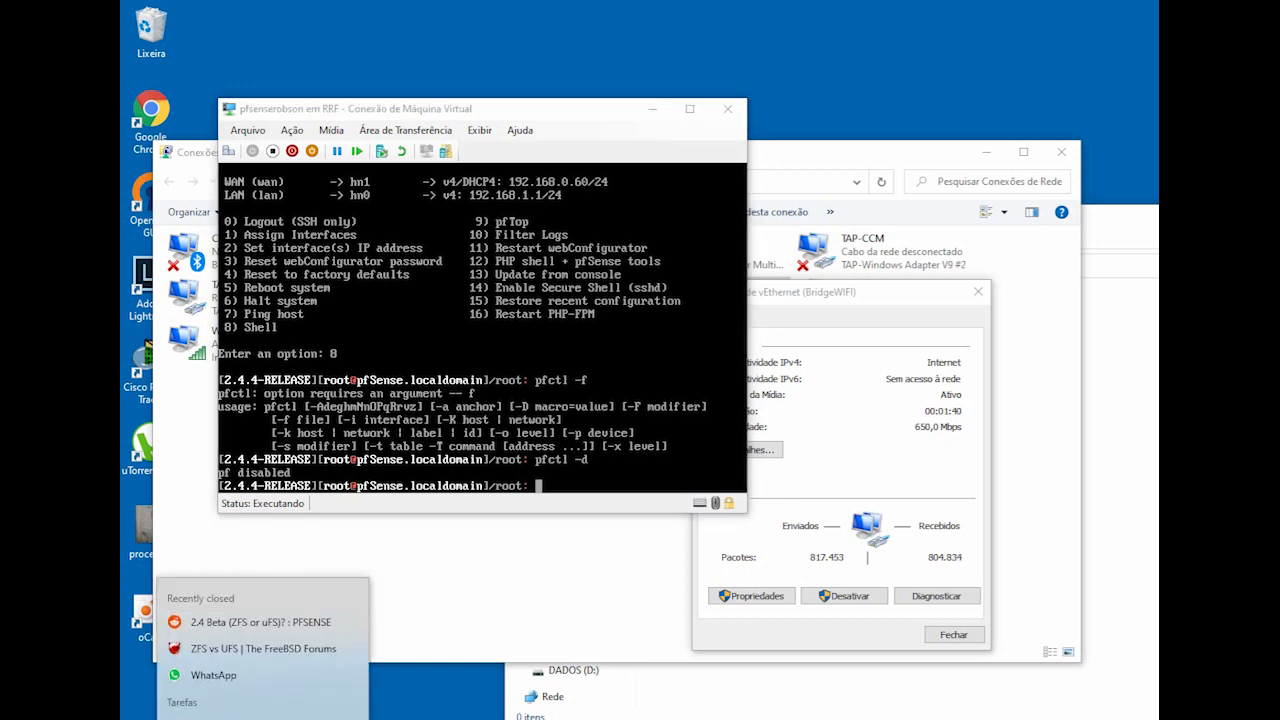
# Step: Enlarge the Chrome window and browse to the pfSense WAN address 192.168.0.60
pyautogui.click(230, 718)
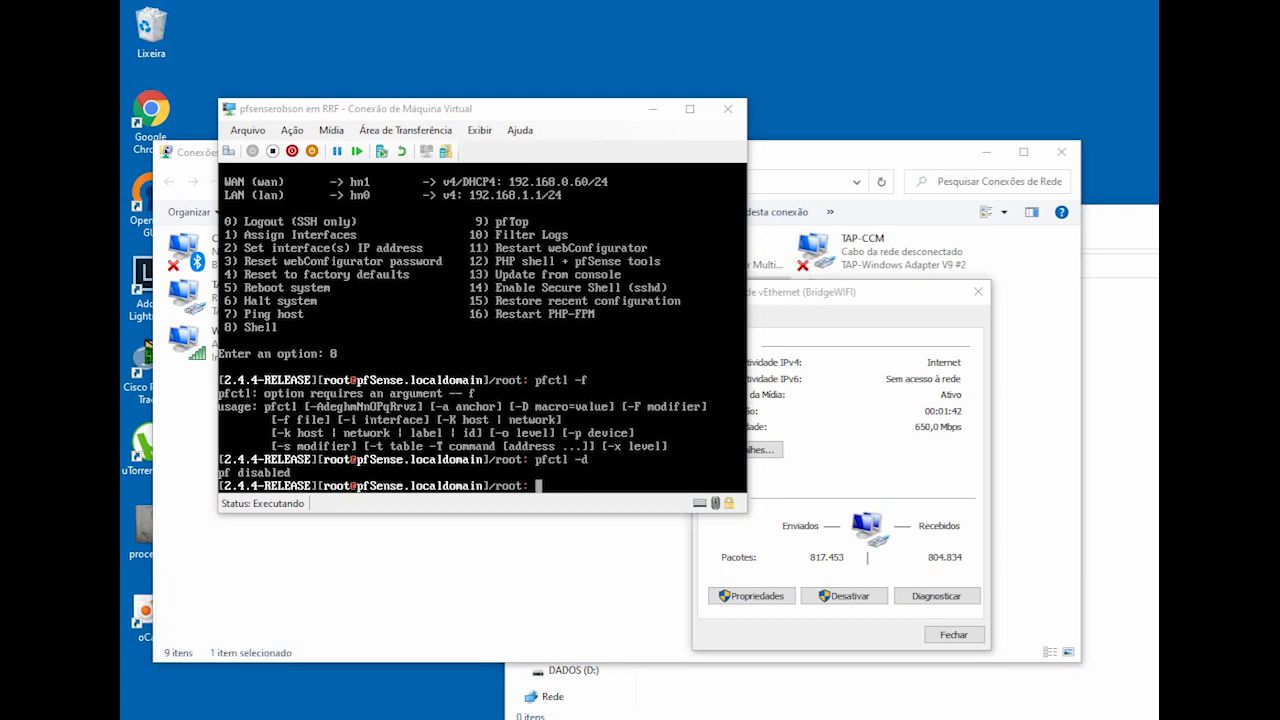
pyautogui.moveTo(1056, 4); pyautogui.dragTo(620, 29)
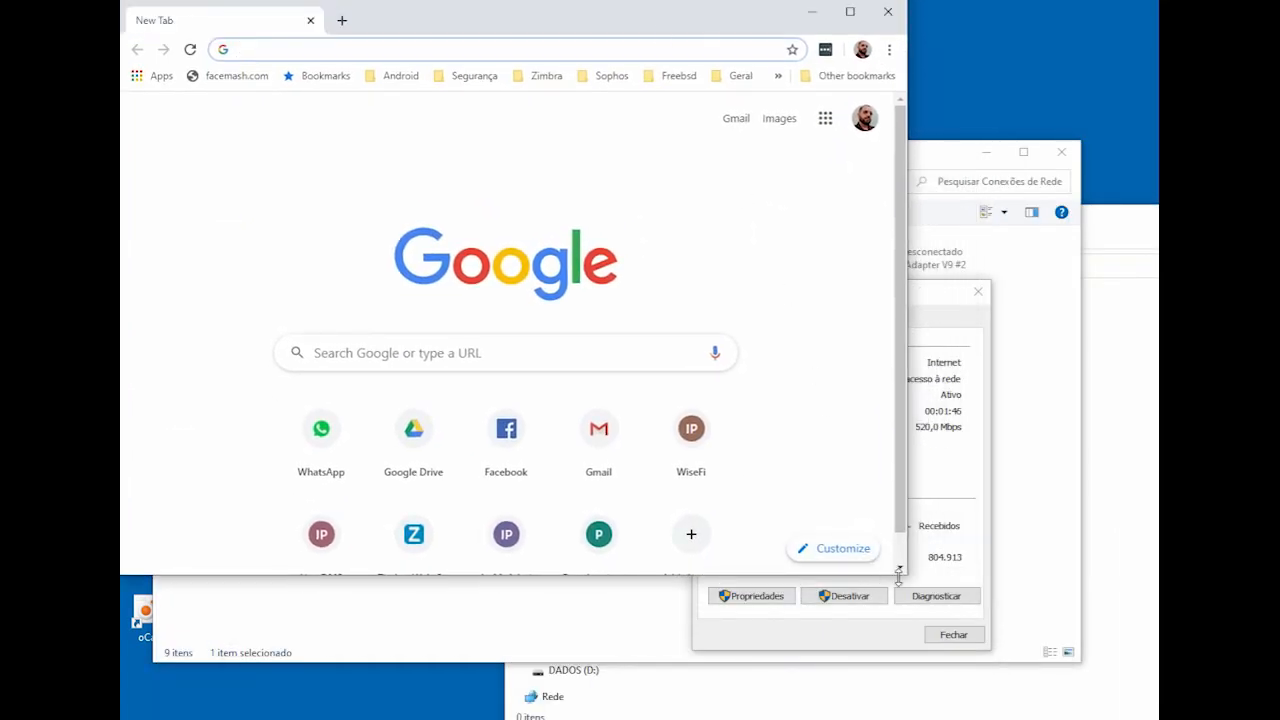
pyautogui.moveTo(903, 576); pyautogui.dragTo(1158, 719)
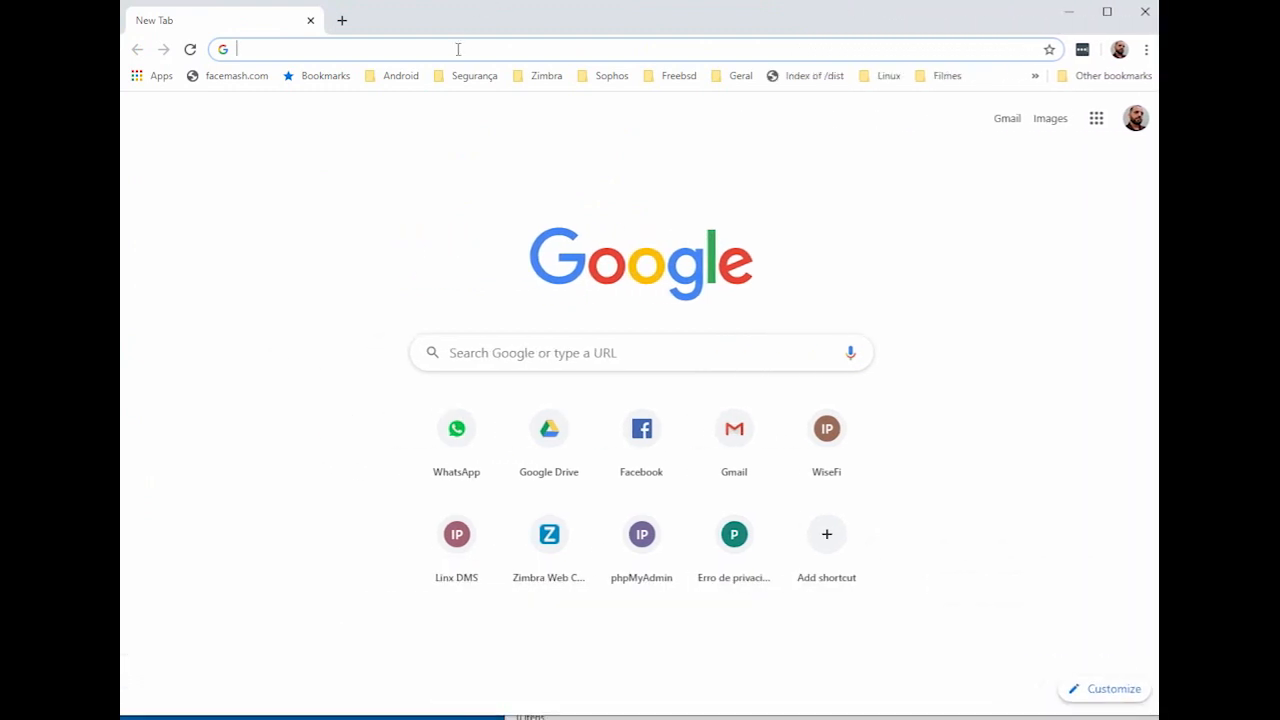
pyautogui.write('192.')
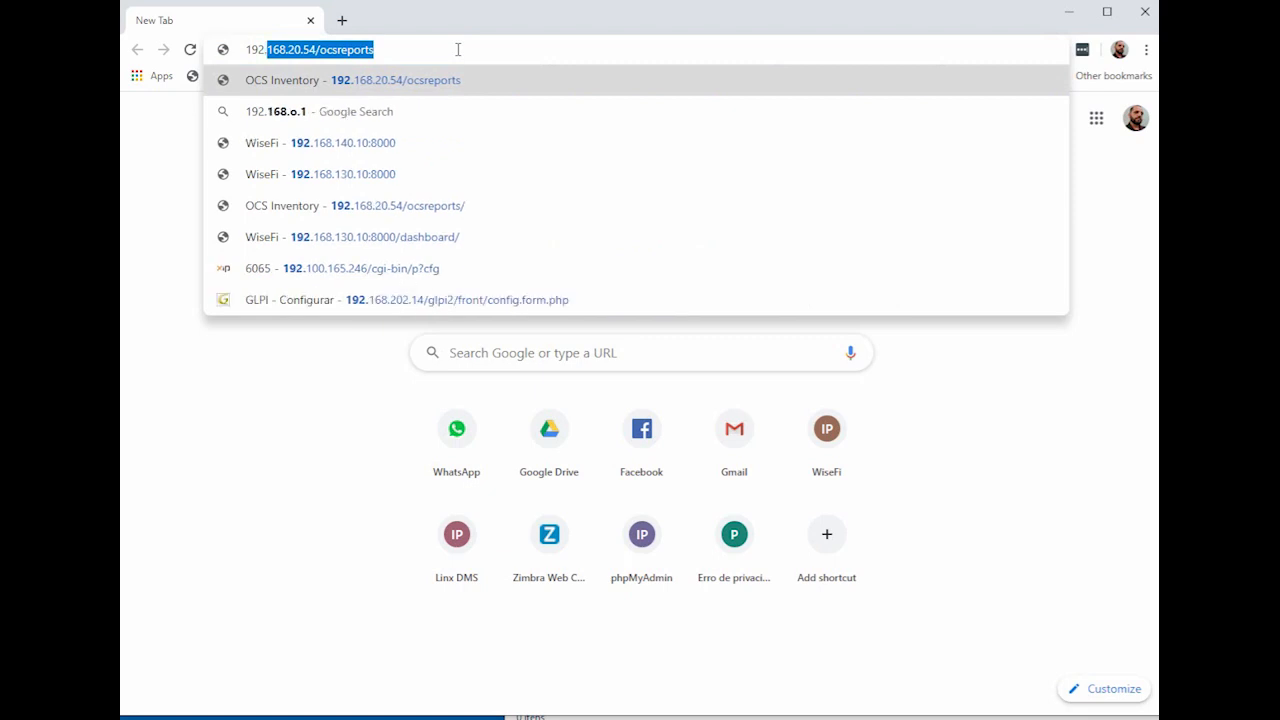
pyautogui.write('168.')
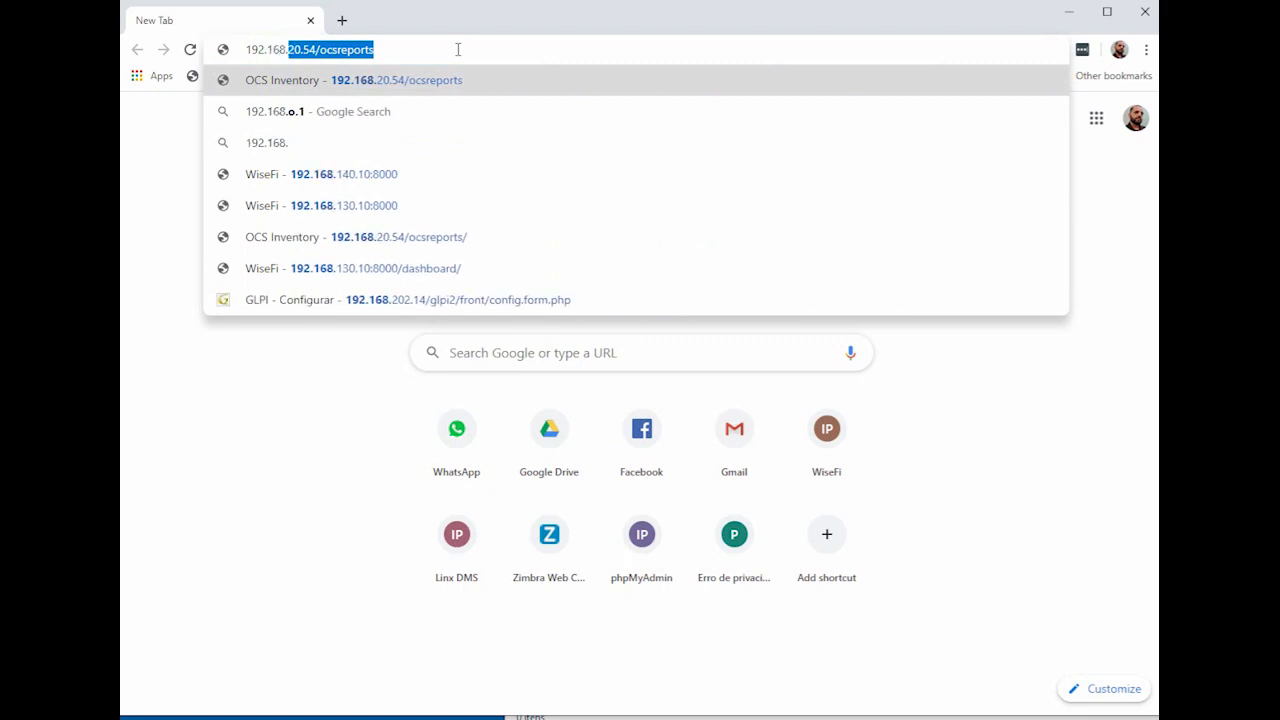
pyautogui.write('0.60')
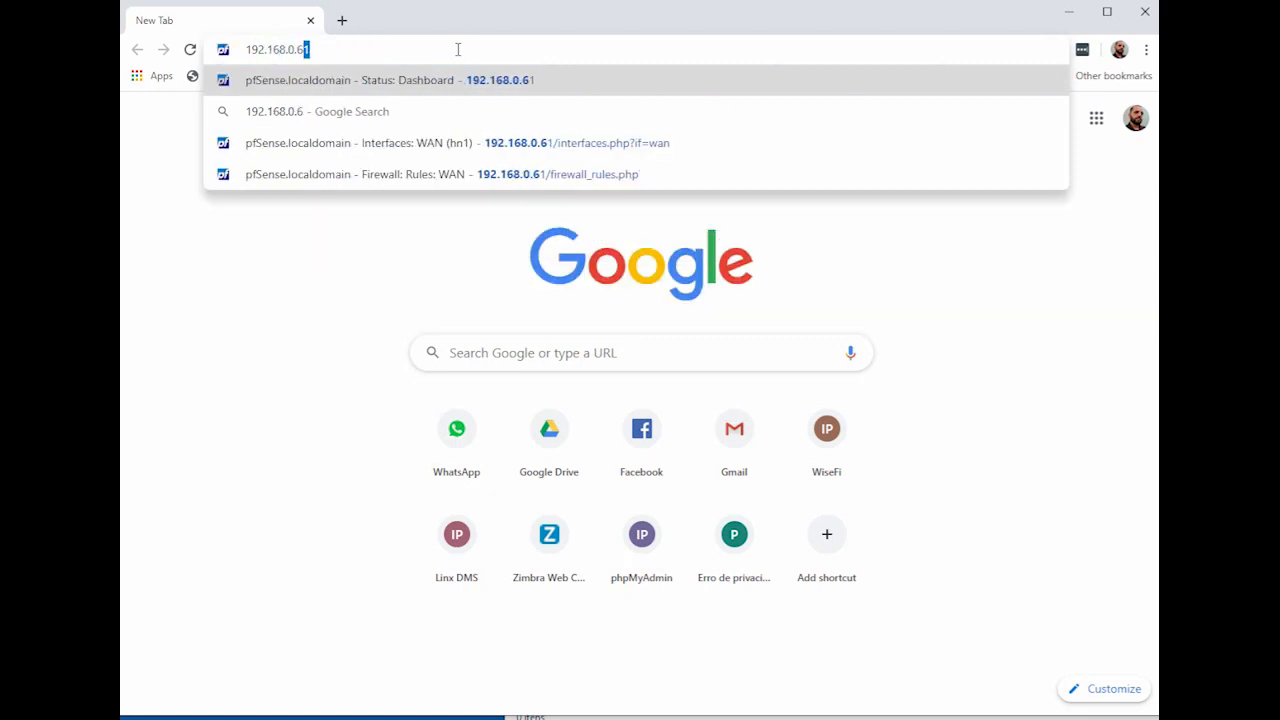
pyautogui.press('Return')
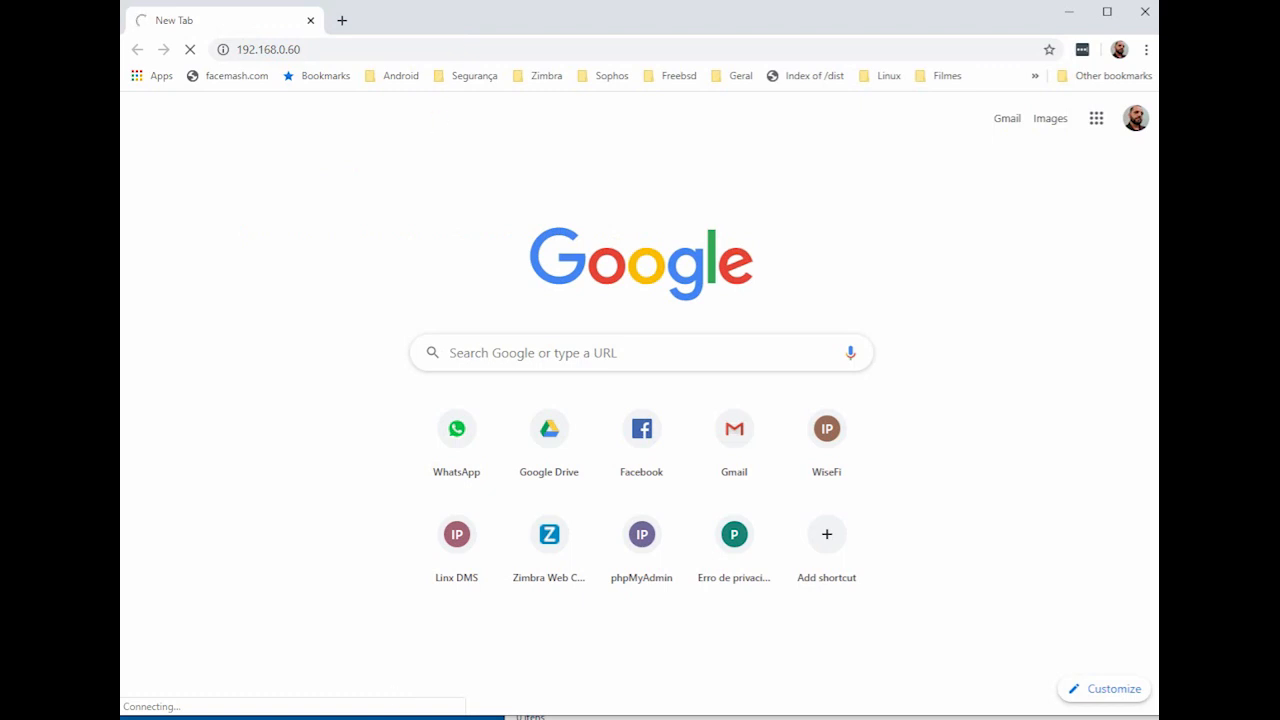
pyautogui.hotkey('alt', 'Tab')
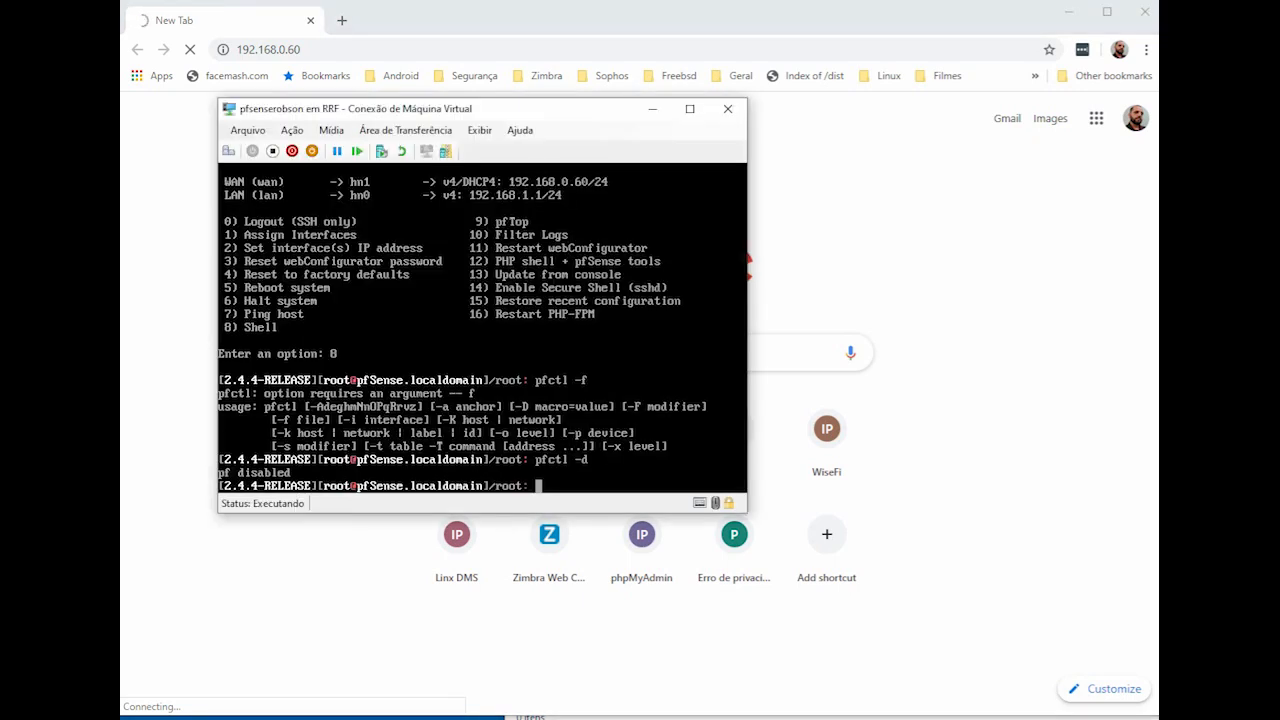
# Step: Rerun pfctl -d to disable pf, then confirm with ifconfig that hn1 holds 192.168.0.60
pyautogui.press('Up')
pyautogui.press('Return')
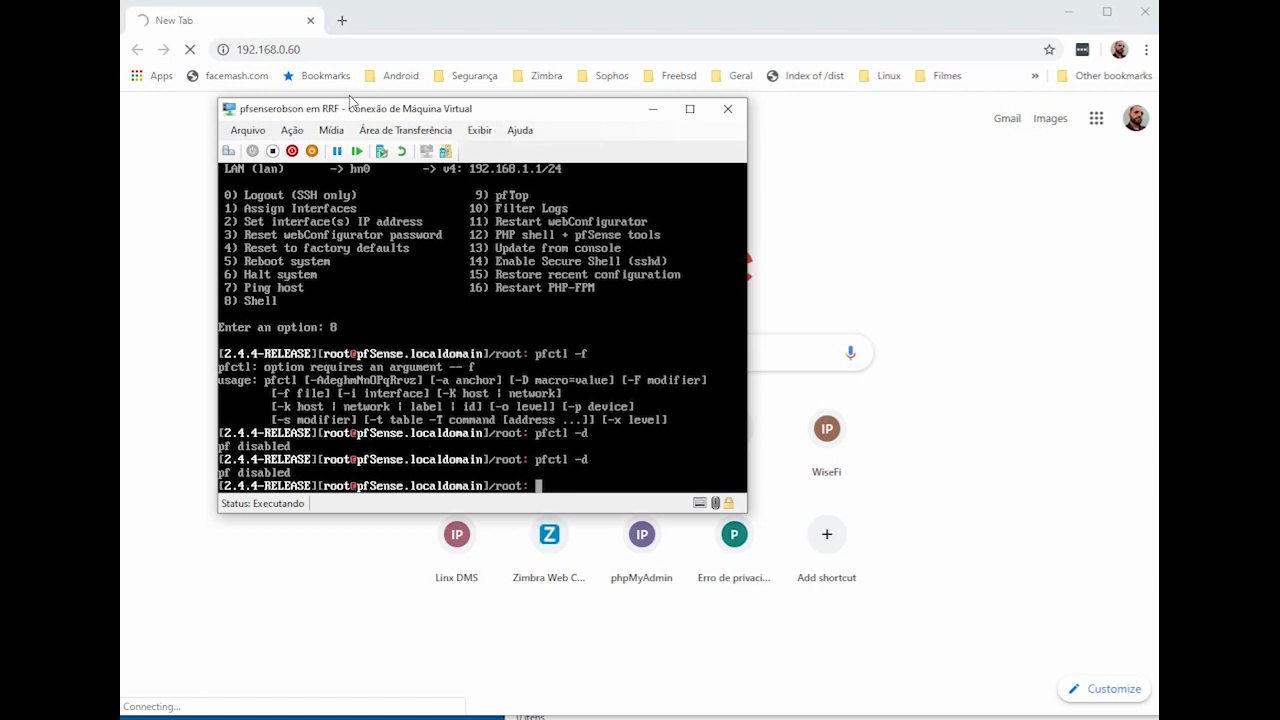
pyautogui.write('ifconfig\\')
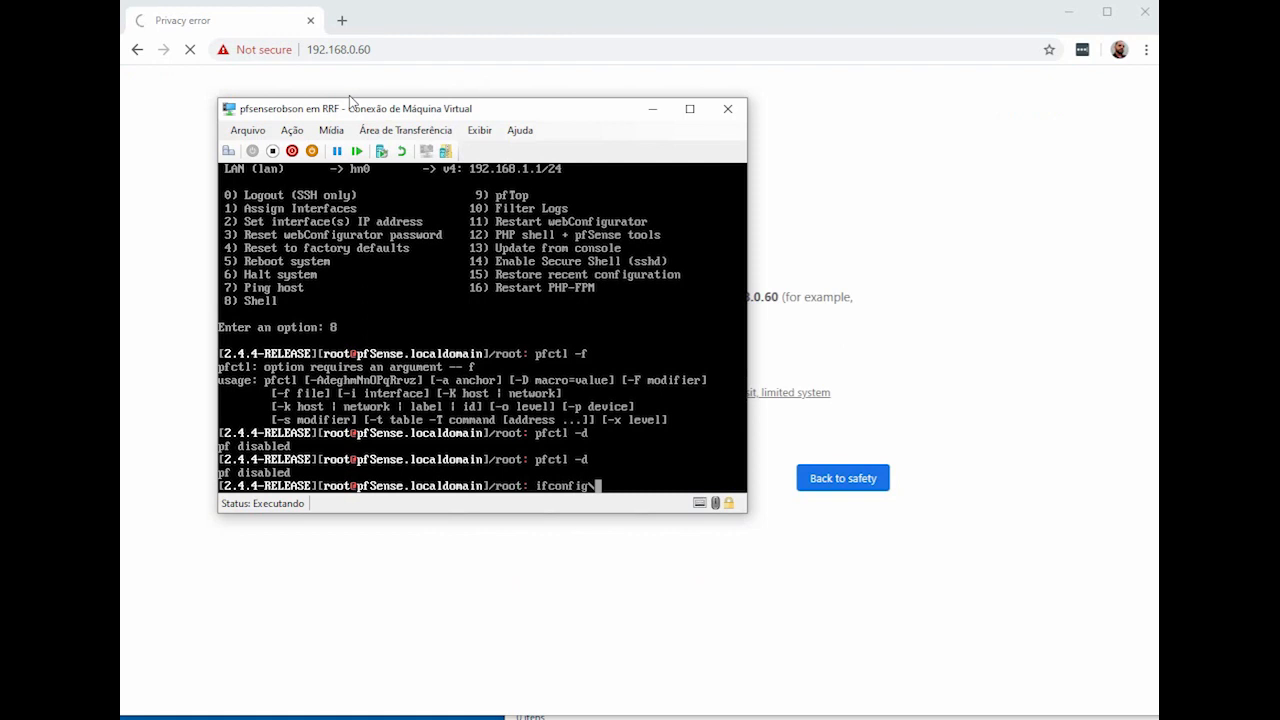
pyautogui.press('Return')
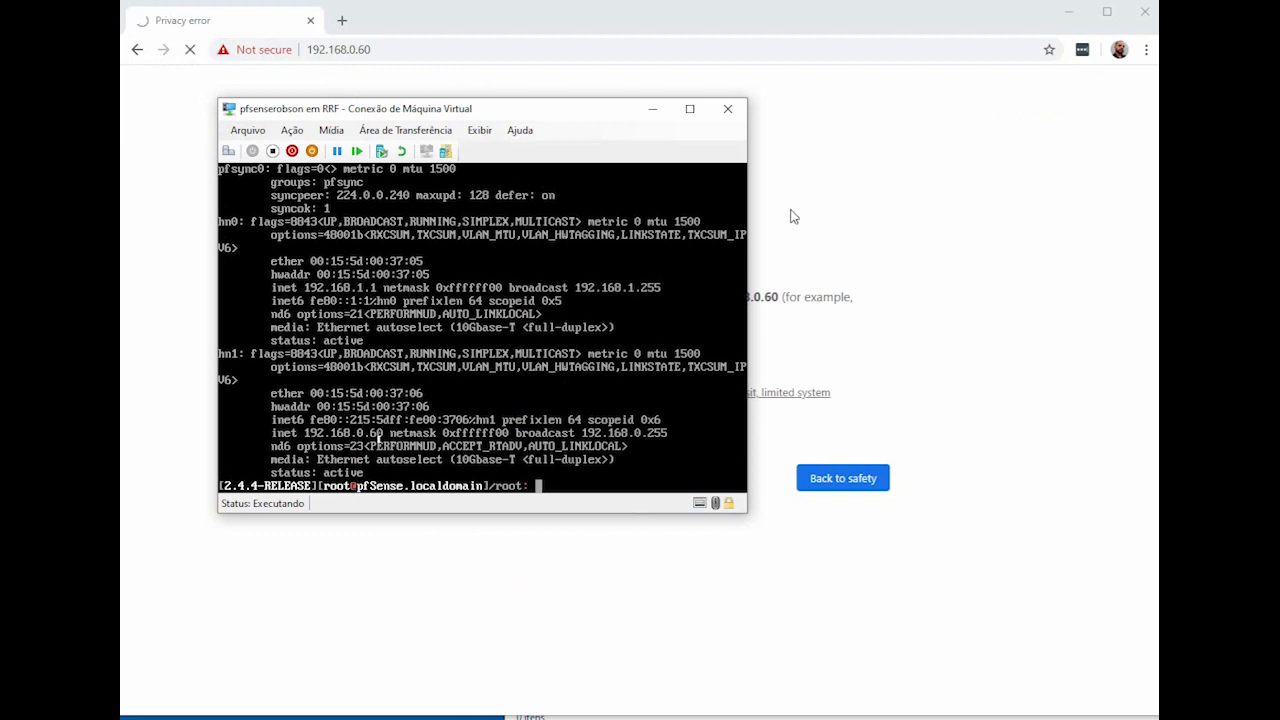
pyautogui.click(890, 138)
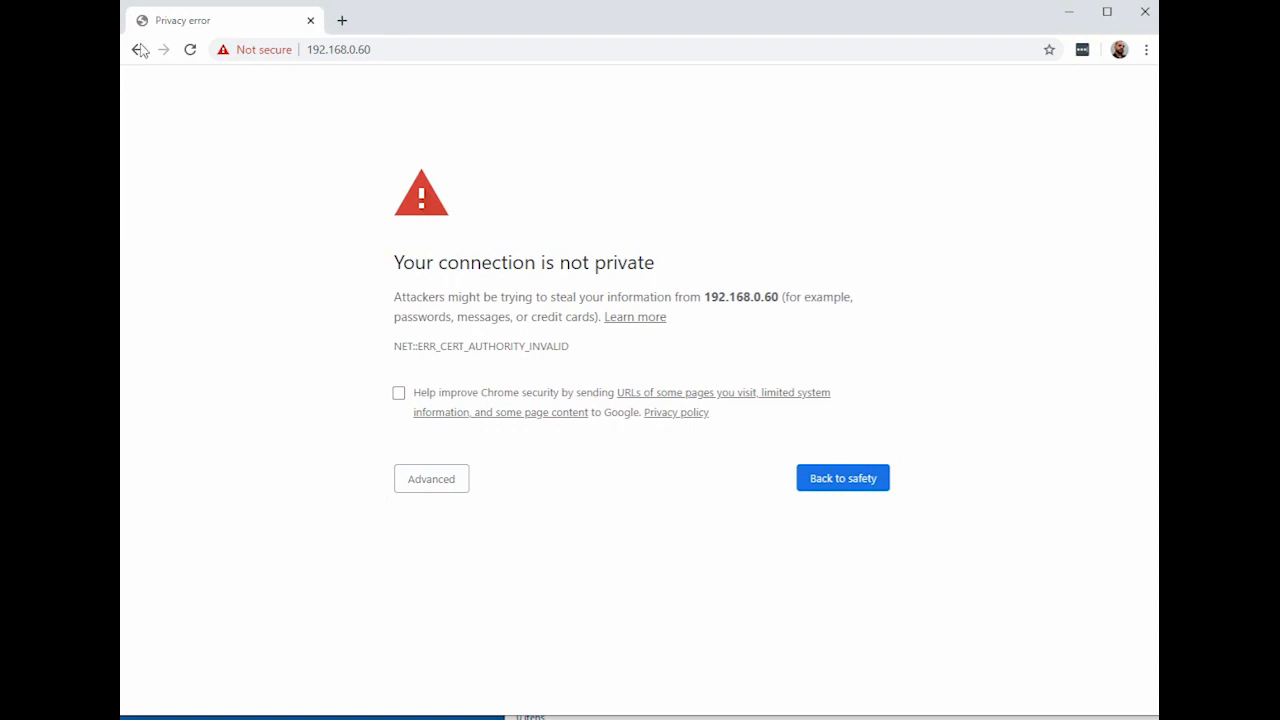
# Step: Bypass the 192.168.0.60 certificate warning and sign in with the administrator username and password
pyautogui.click(428, 489)
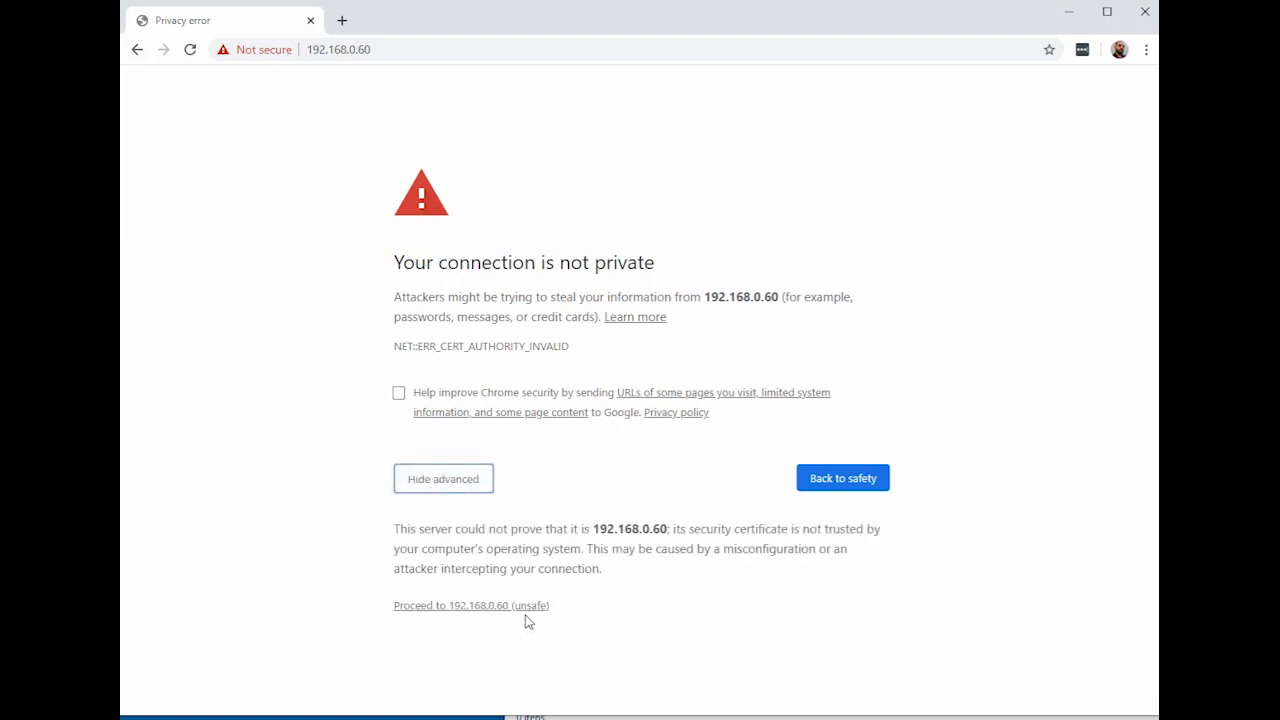
pyautogui.click(473, 607)
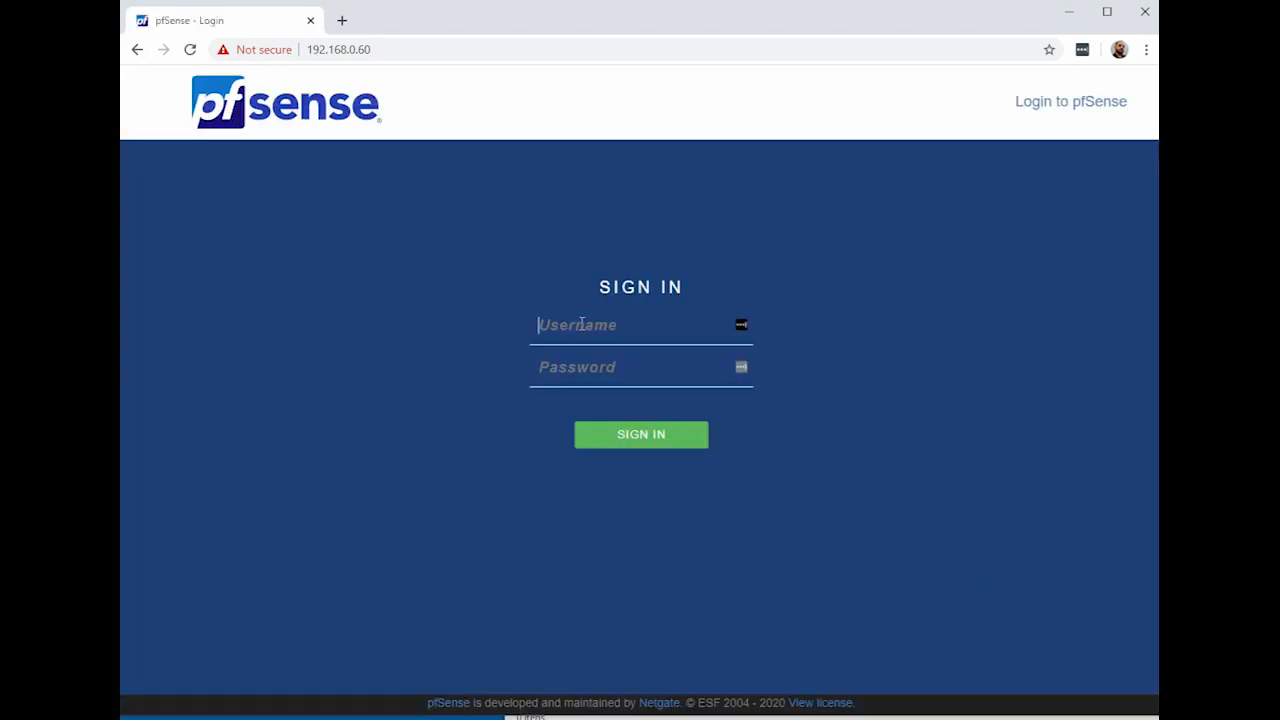
pyautogui.write('admin')
pyautogui.press('Tab')
pyautogui.write('pfsens')
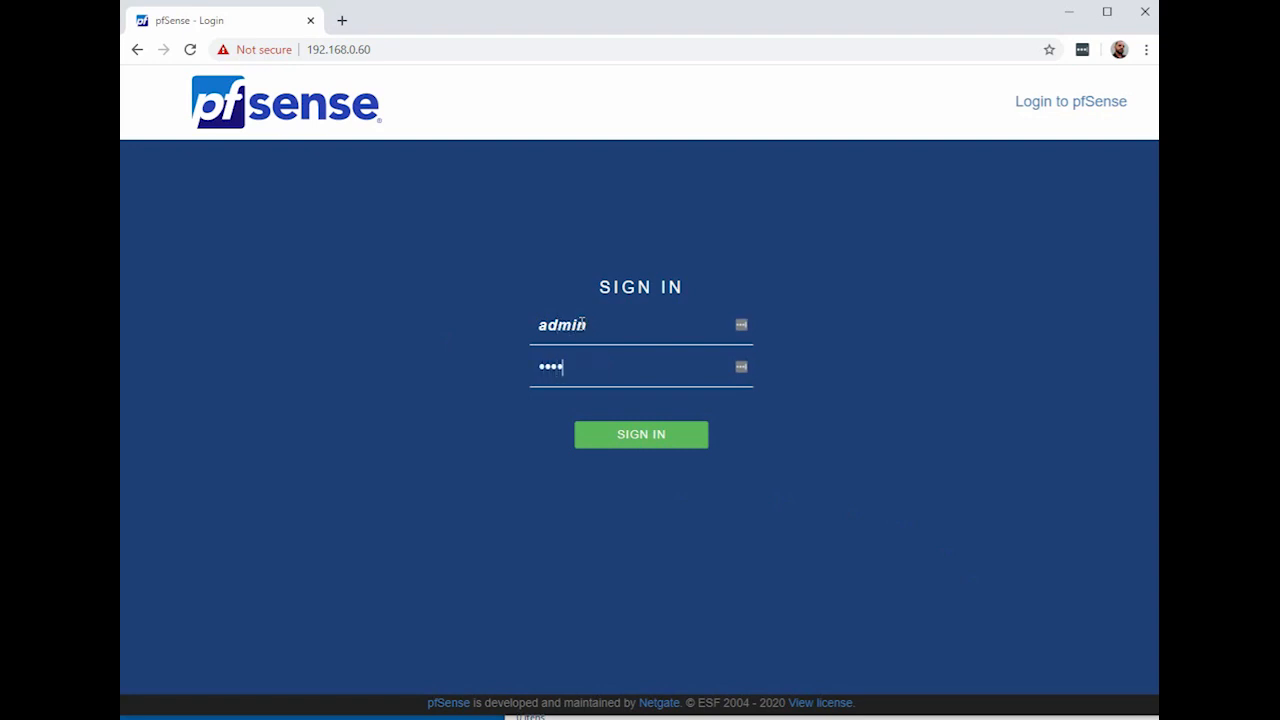
pyautogui.write('e')
pyautogui.press('Return')
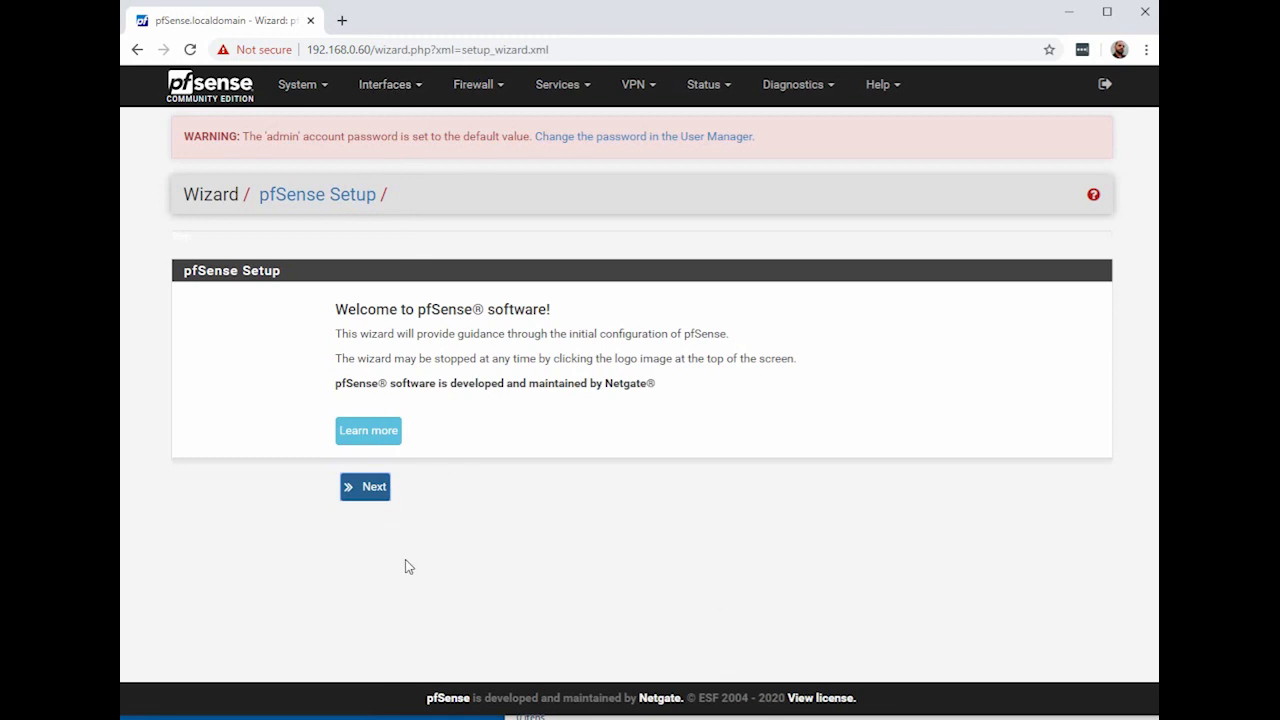
# Step: Remove wizard.php?xml=setup_wizard.xml from the URL to load the Status Dashboard
pyautogui.moveTo(376, 49); pyautogui.dragTo(1081, 55)
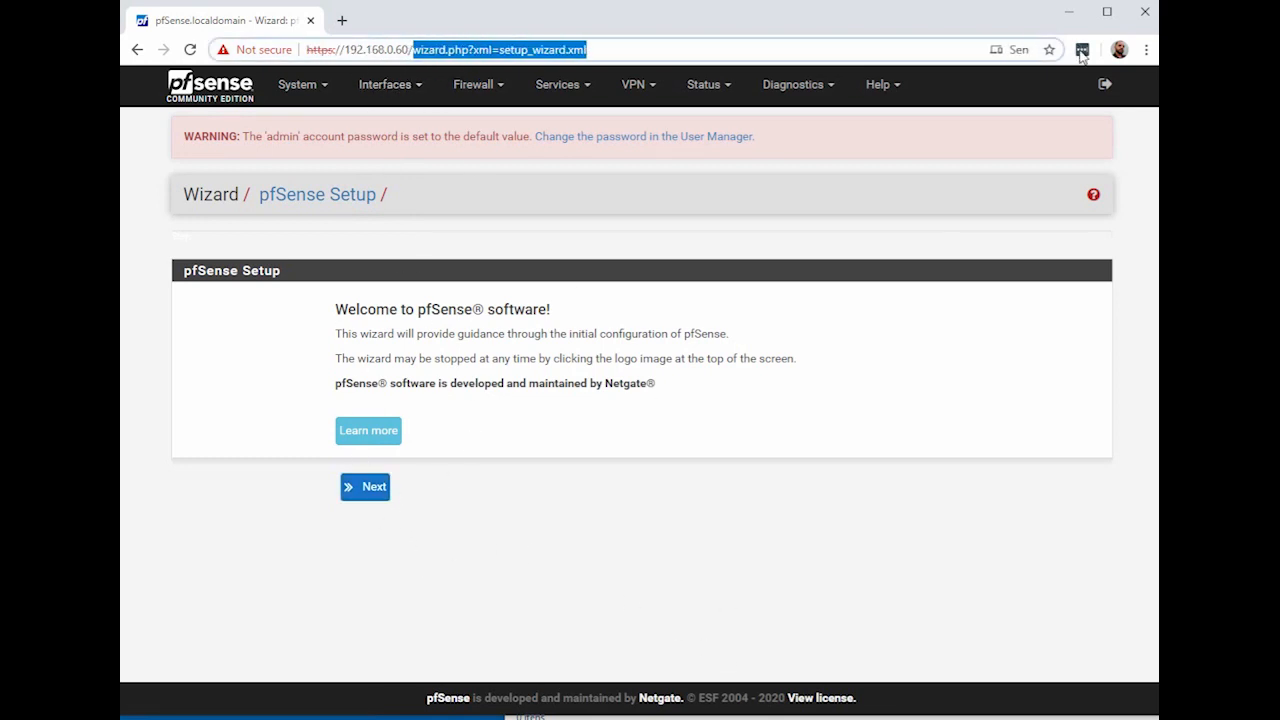
pyautogui.press('BackSpace')
pyautogui.press('Return')
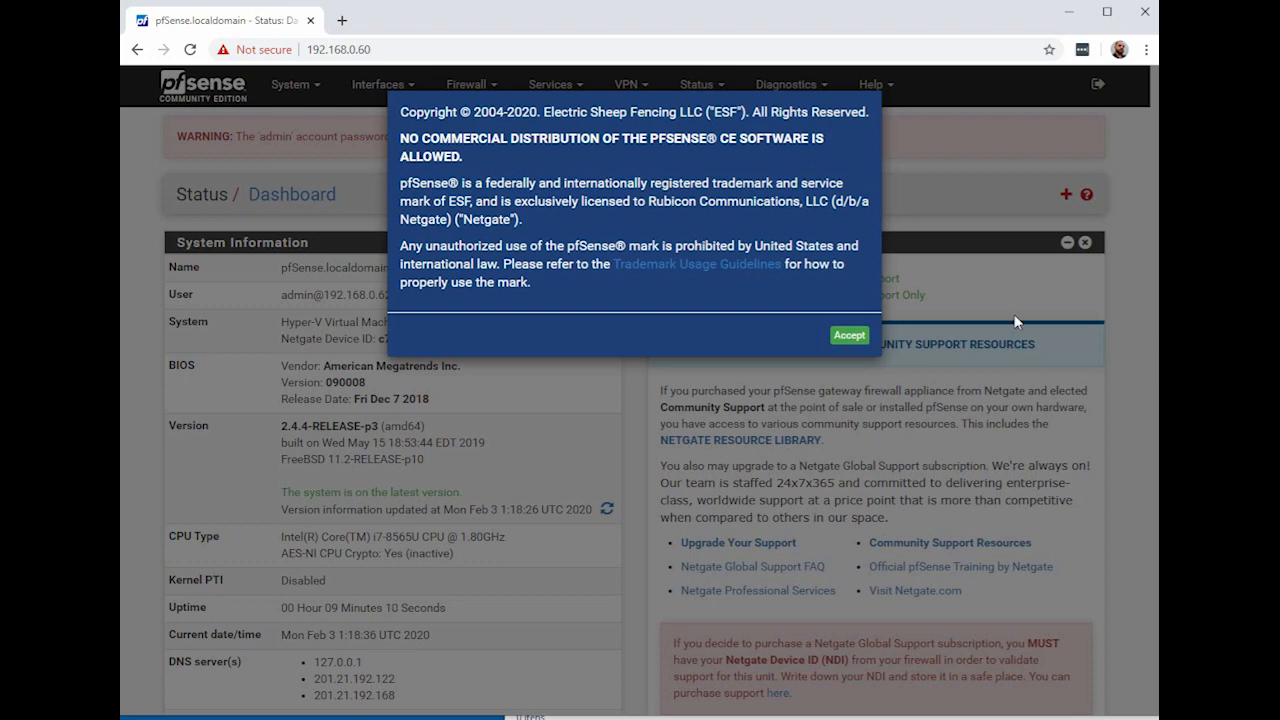
# Step: Accept the copyright notice, close the survey, and remove the Netgate Services And Support widget
pyautogui.click(847, 337)
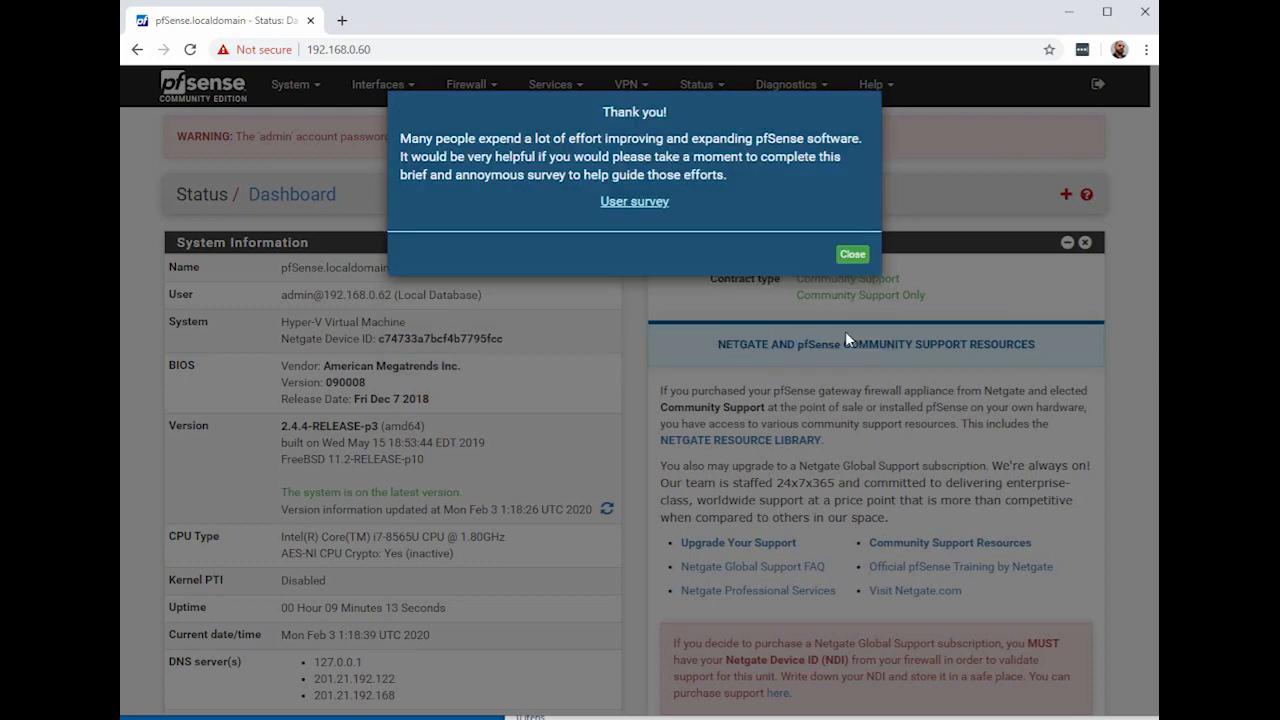
pyautogui.click(853, 255)
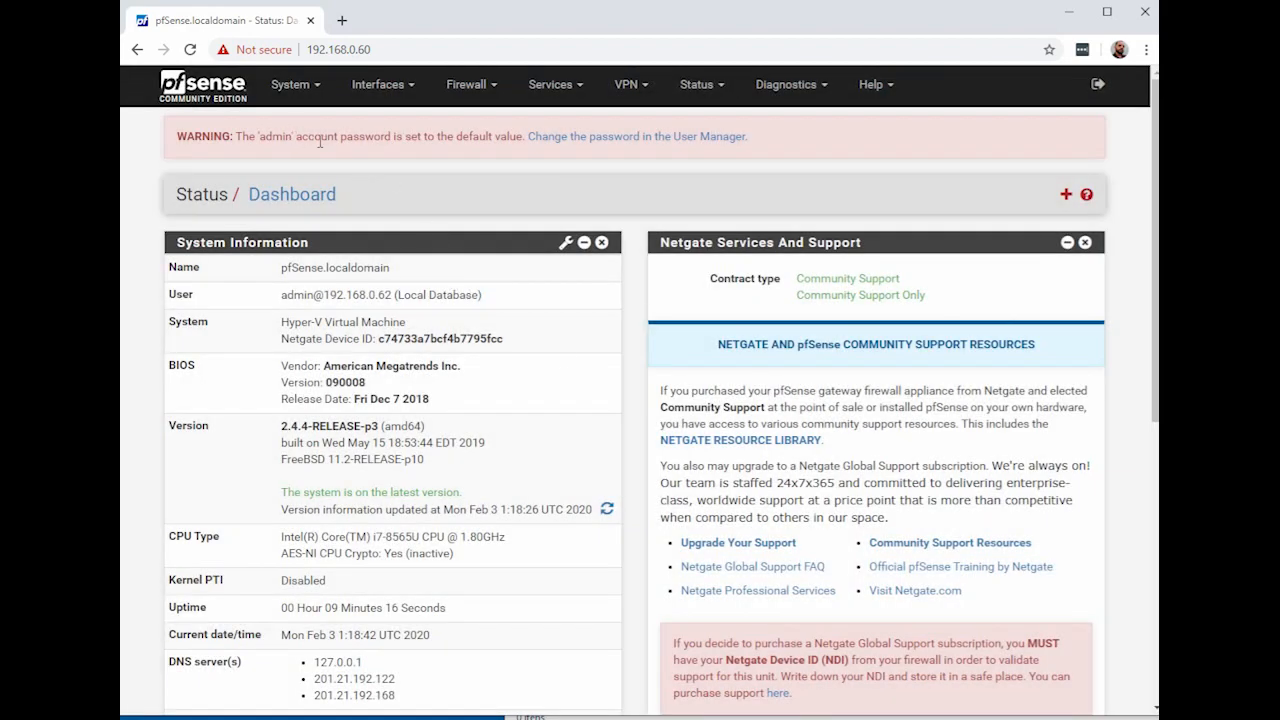
pyautogui.scroll(-5, 845, 528)
pyautogui.scroll(5, 845, 528)
pyautogui.click(1085, 242)
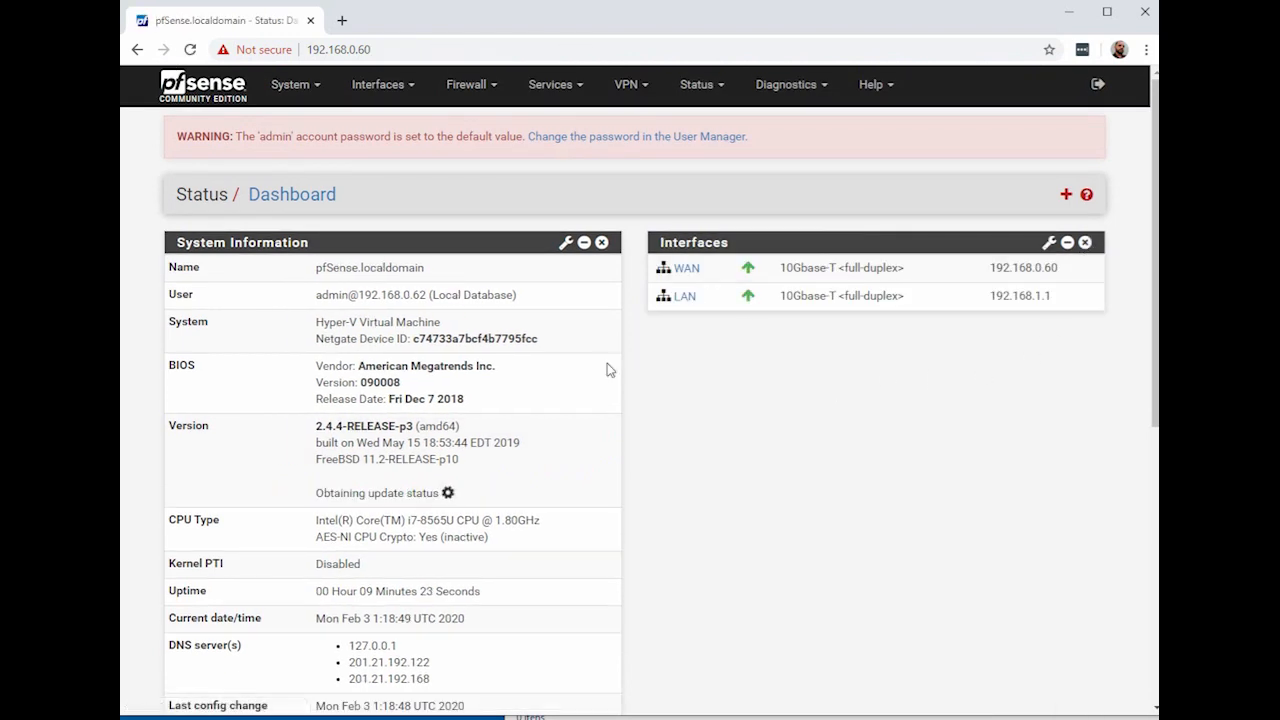
pyautogui.scroll(-3, 606, 440)
pyautogui.scroll(3, 606, 460)
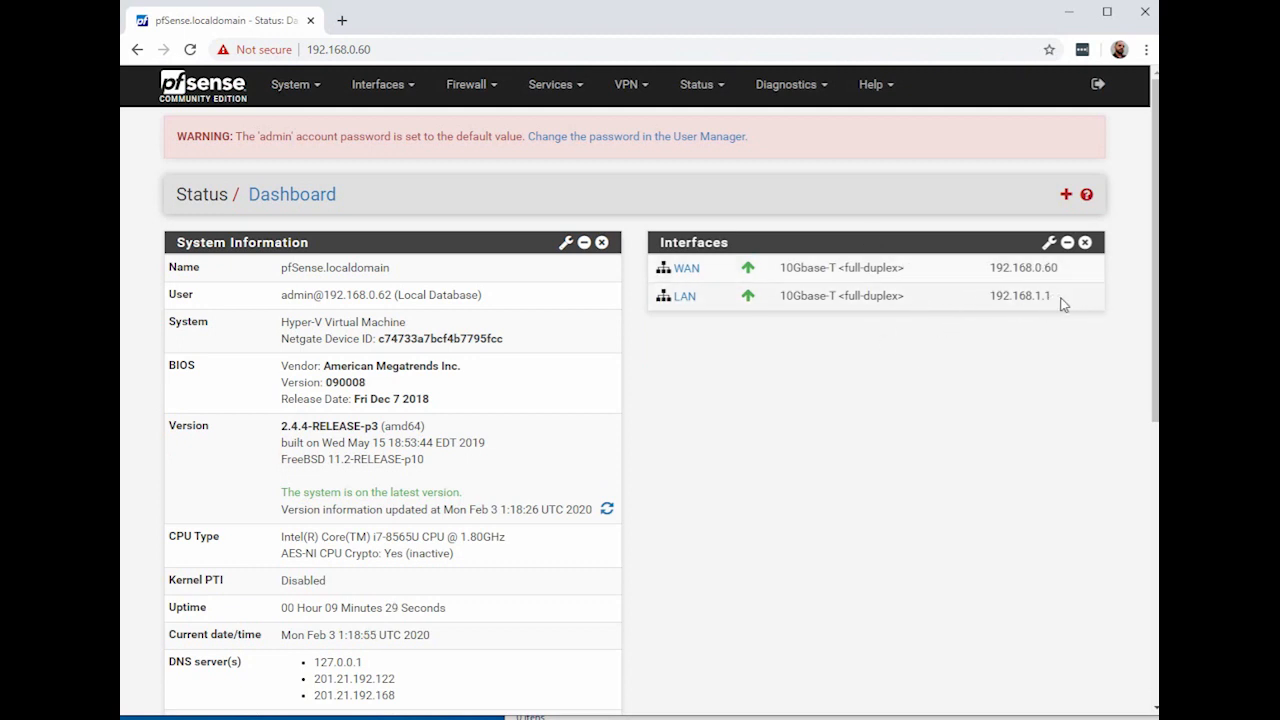
pyautogui.moveTo(1066, 305); pyautogui.dragTo(988, 300)
pyautogui.click(822, 434)
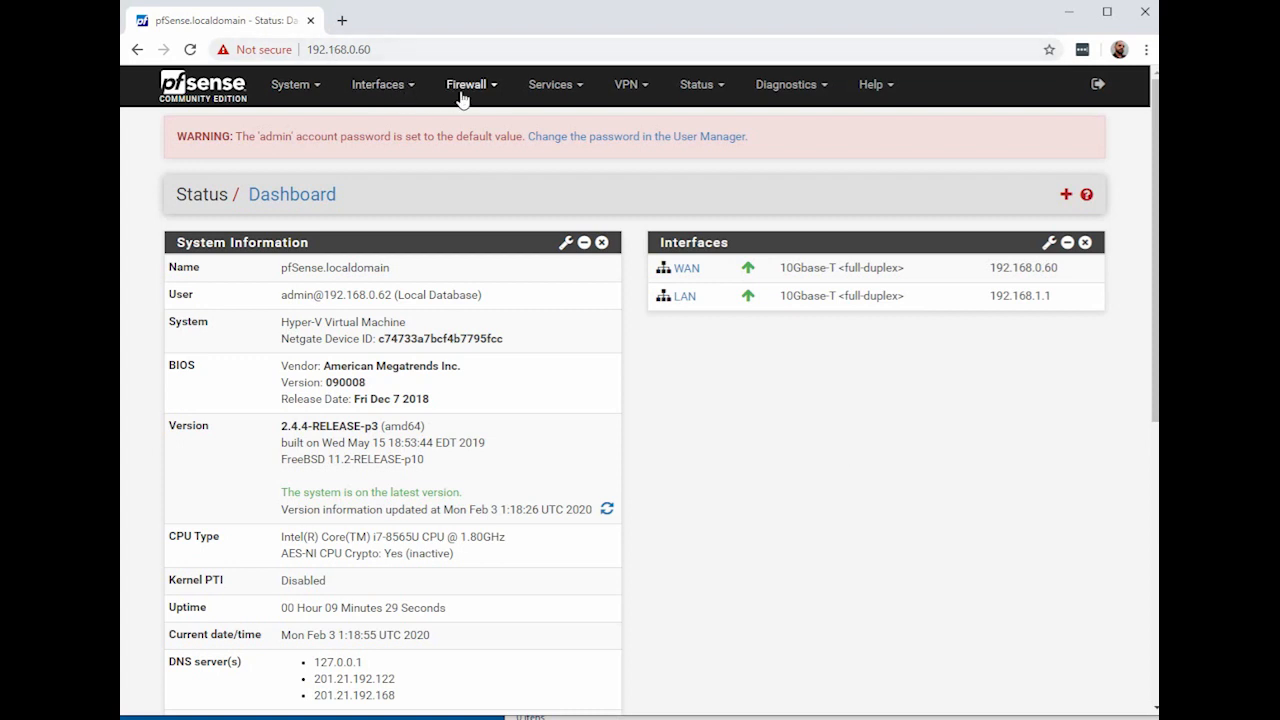
# Step: On Interfaces > WAN, uncheck Block private networks and Block bogon networks, then save
pyautogui.click(313, 88)
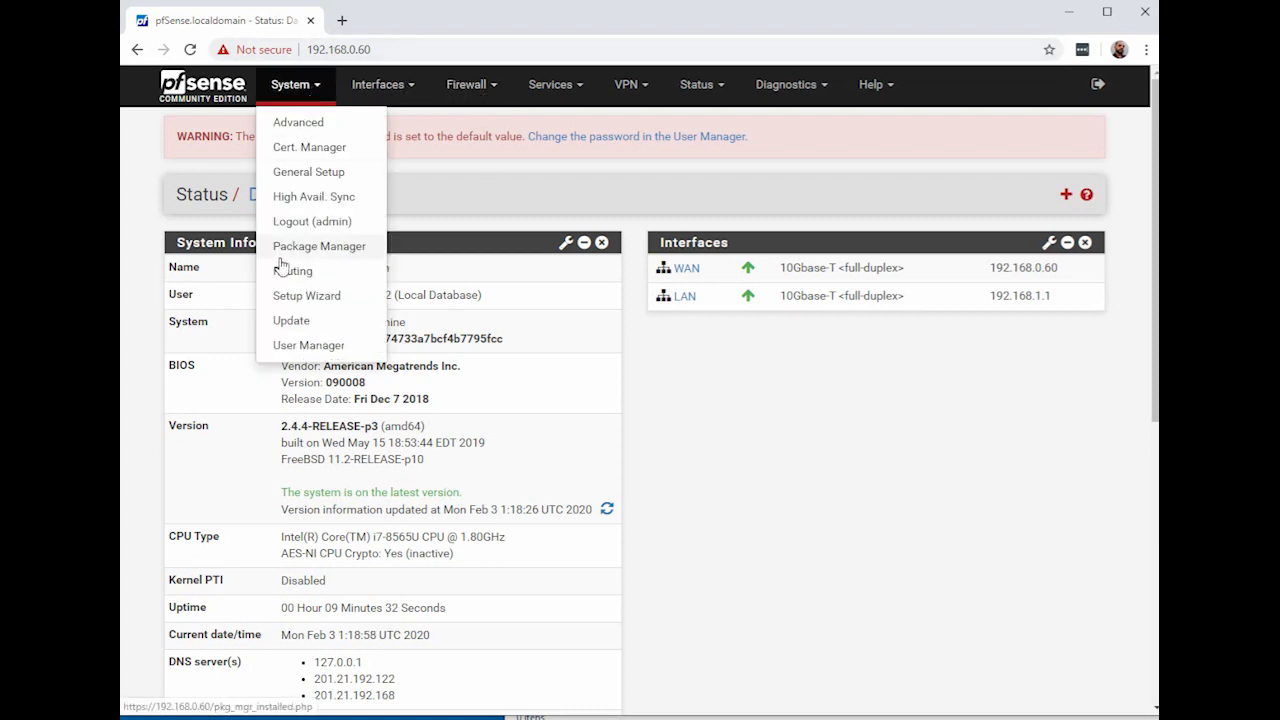
pyautogui.click(403, 88)
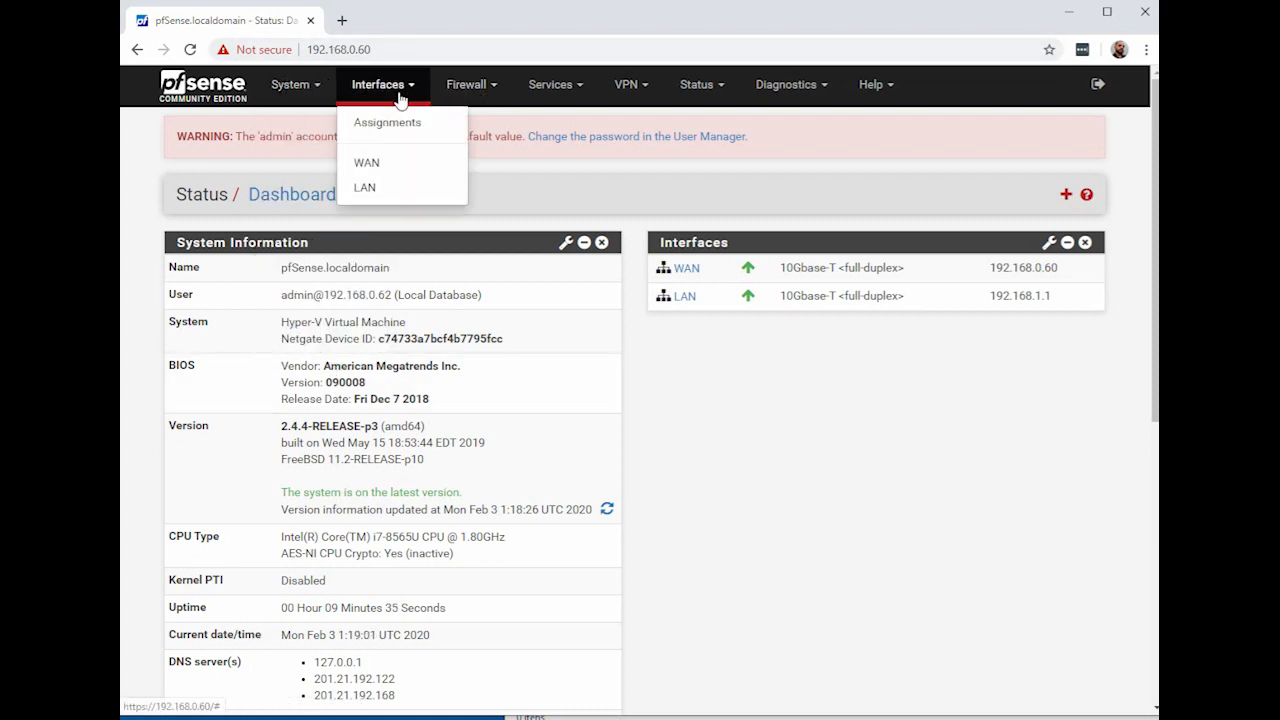
pyautogui.click(366, 163)
pyautogui.scroll(-15, 651, 299)
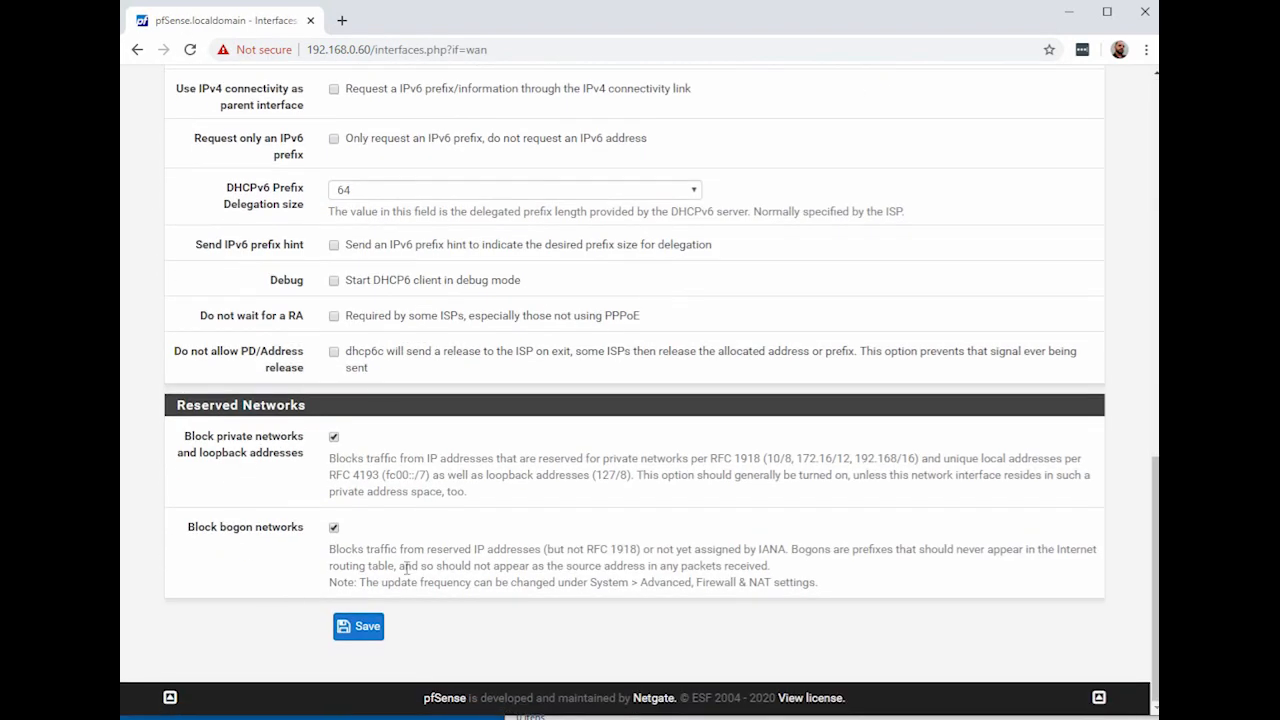
pyautogui.moveTo(512, 468); pyautogui.dragTo(934, 456)
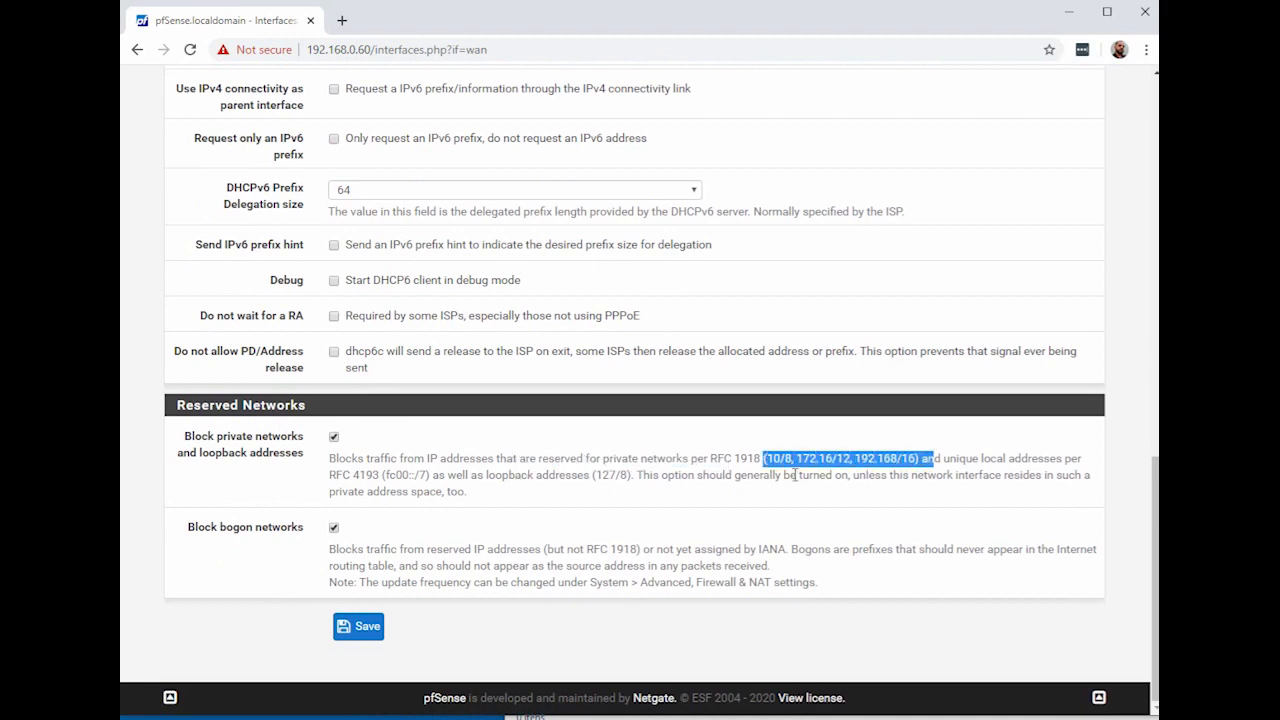
pyautogui.click(668, 553)
pyautogui.moveTo(547, 549); pyautogui.dragTo(958, 568)
pyautogui.click(636, 613)
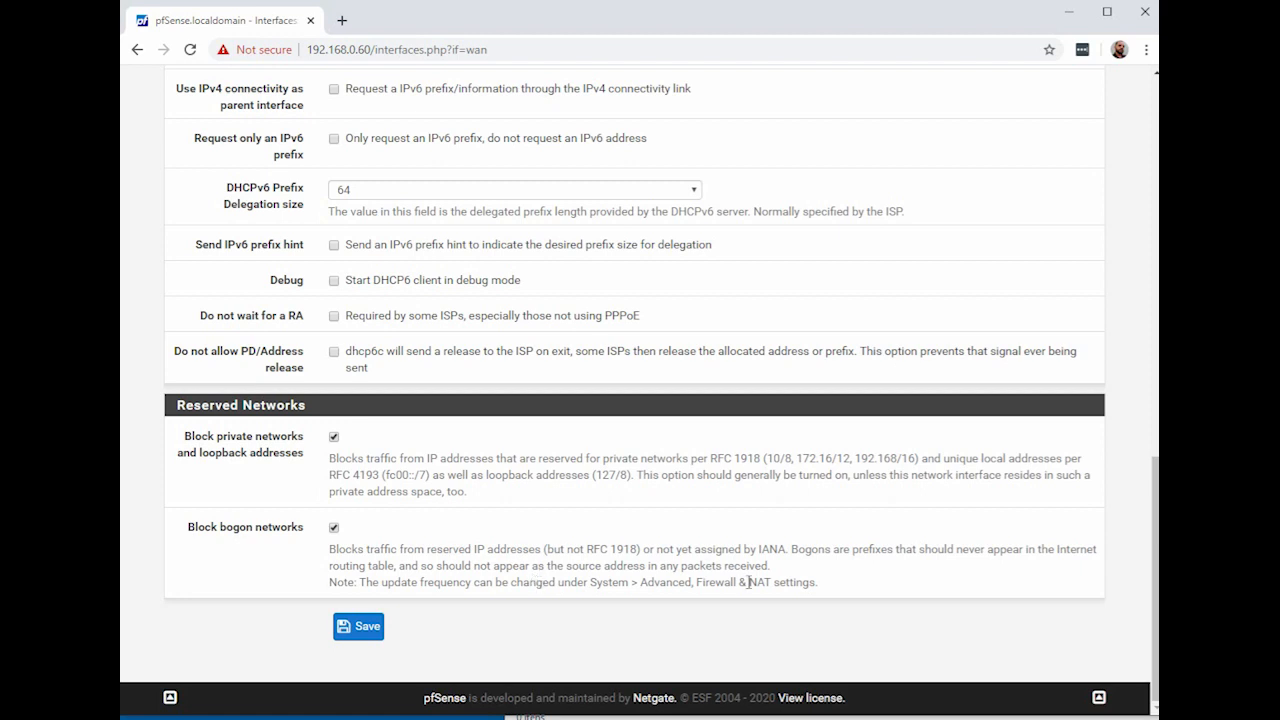
pyautogui.click(335, 529)
pyautogui.click(334, 437)
pyautogui.click(352, 627)
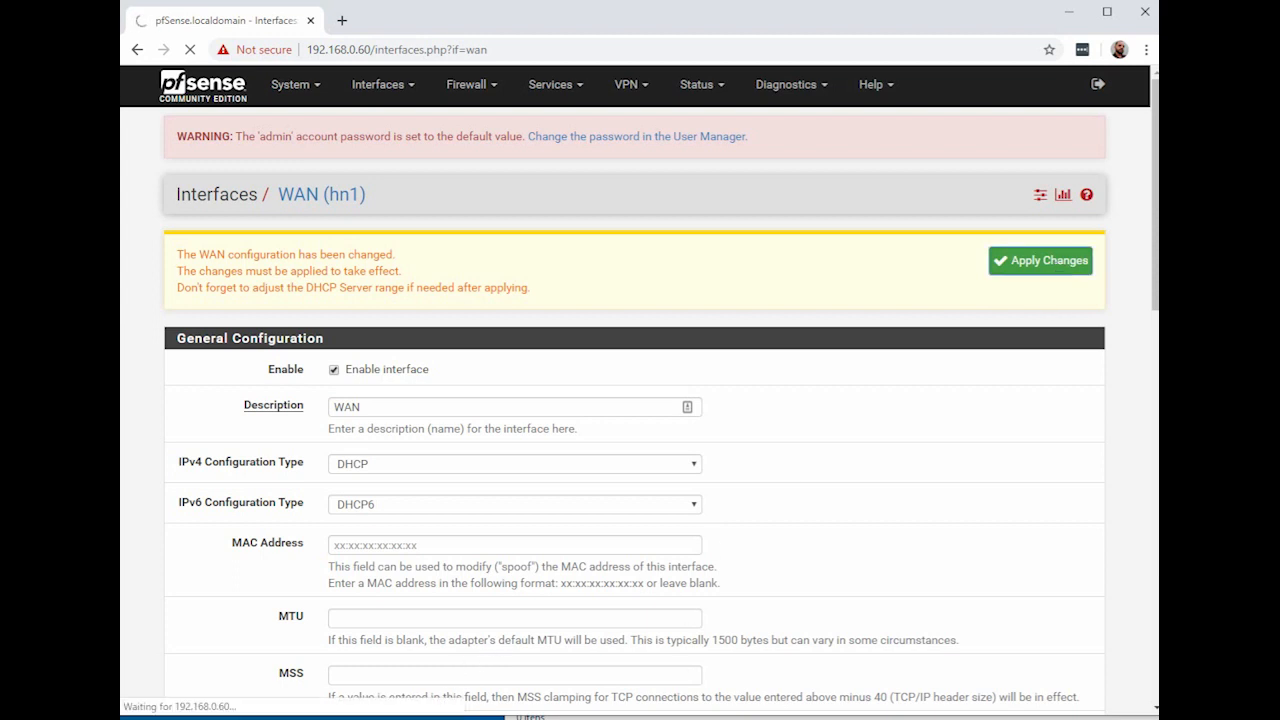
# Step: Back in the pfSense VM console, run ifconfig to list the interfaces
pyautogui.hotkey('alt', 'Tab')
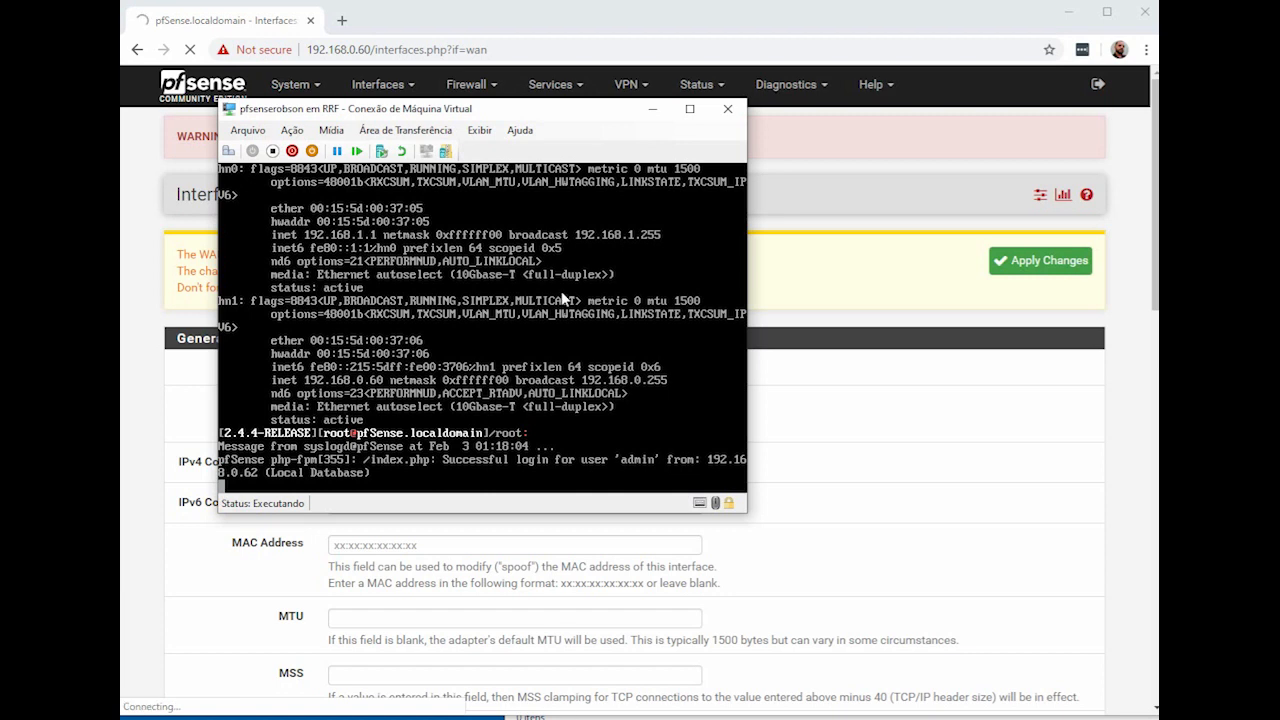
pyautogui.press('Return')
pyautogui.press('Return')
pyautogui.press('Return')
pyautogui.write('ifconfig')
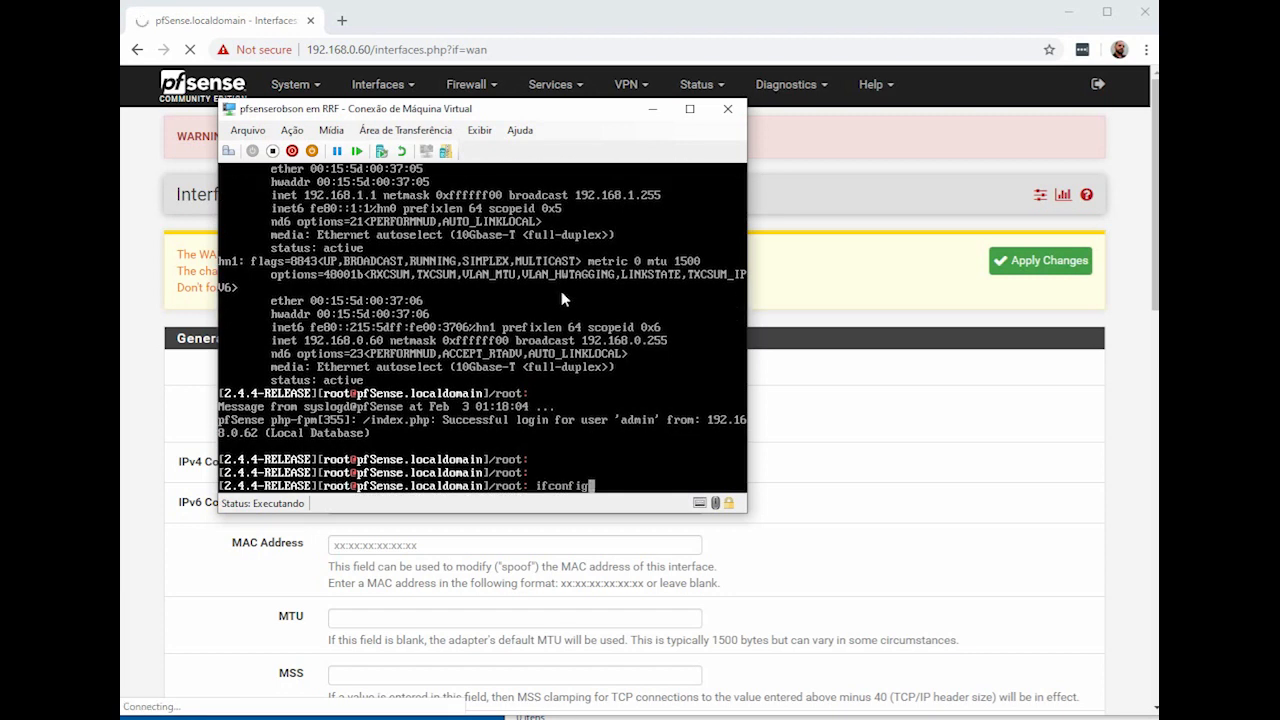
pyautogui.press('Return')
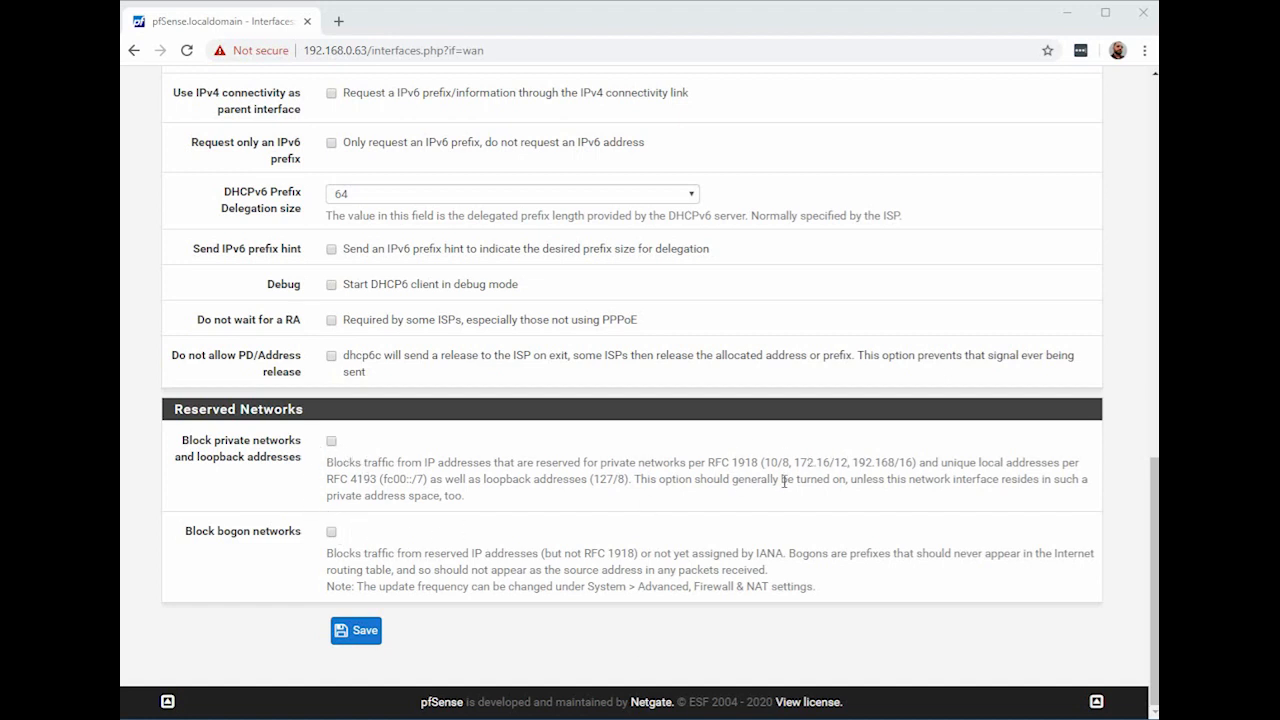
pyautogui.moveTo(764, 462); pyautogui.dragTo(916, 462)
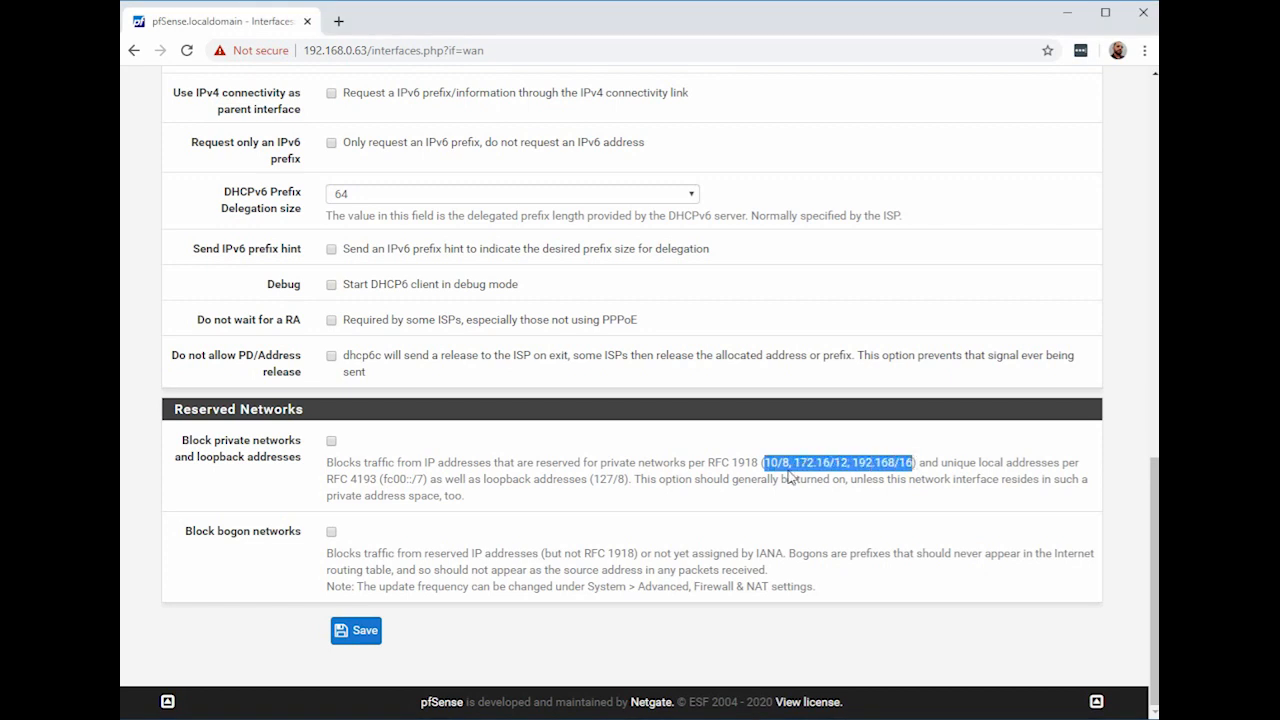
pyautogui.moveTo(709, 462); pyautogui.dragTo(917, 462)
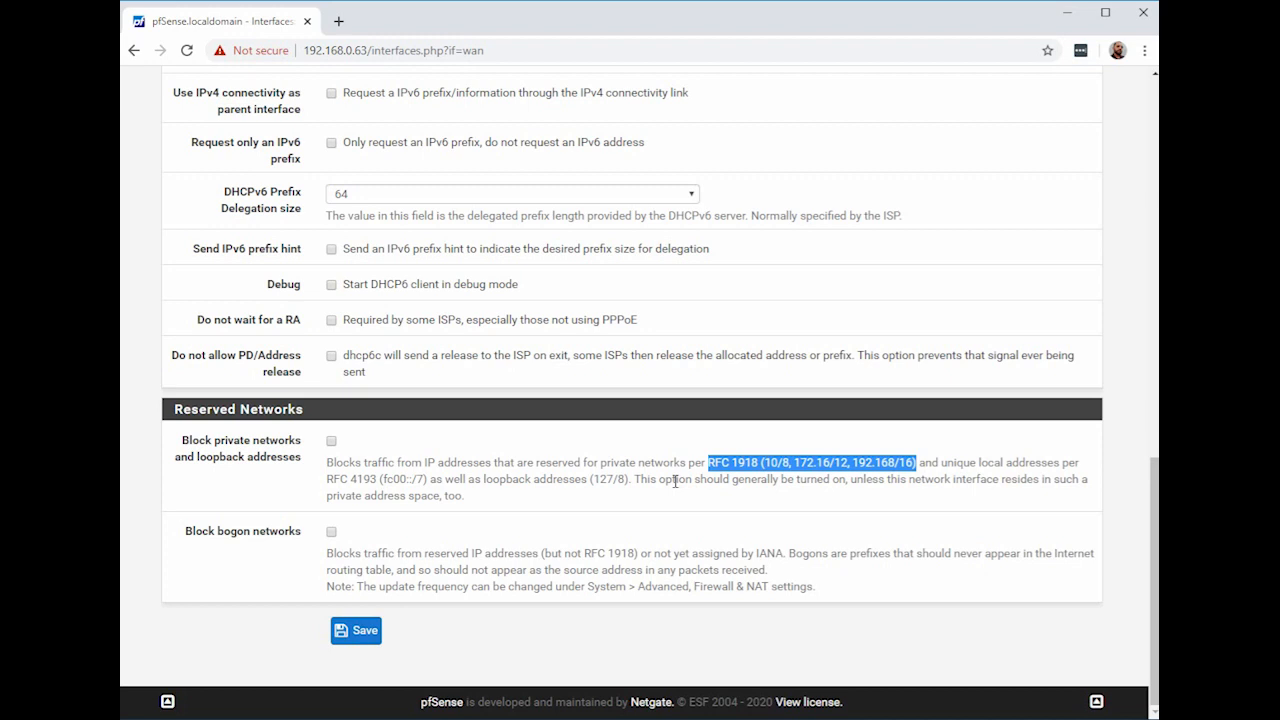
pyautogui.click(717, 463)
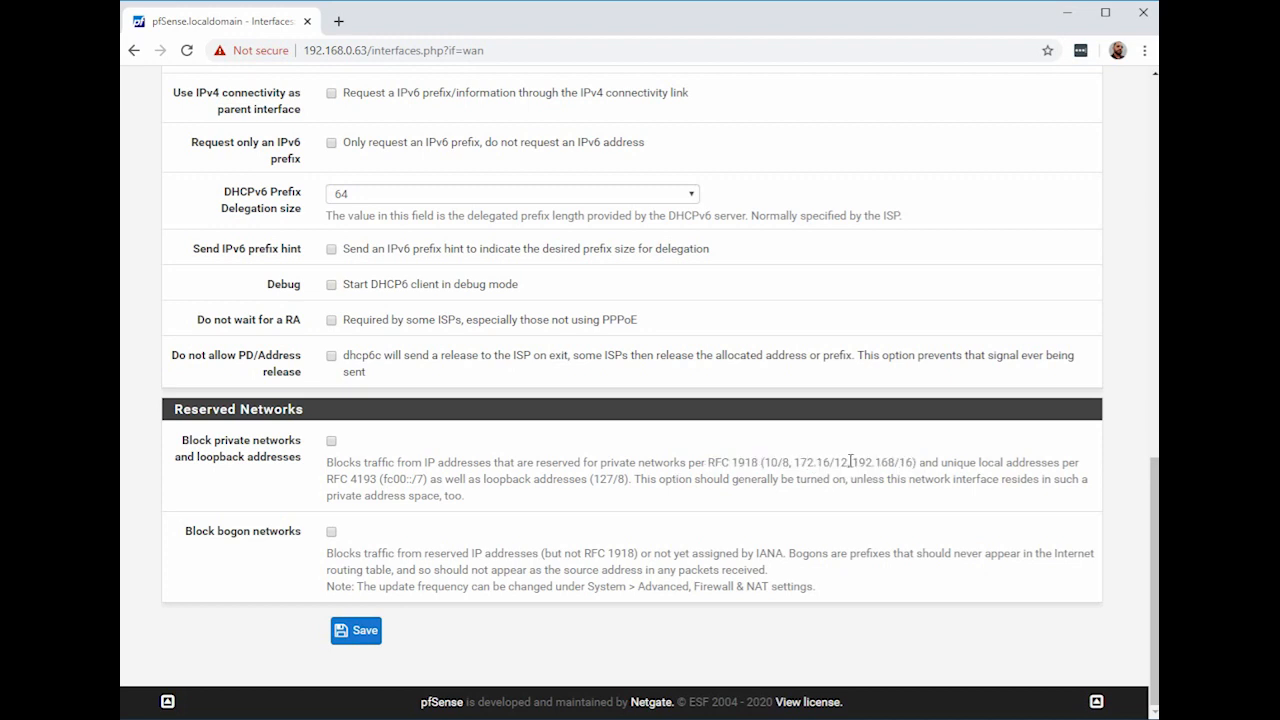
pyautogui.moveTo(858, 463); pyautogui.dragTo(903, 463)
pyautogui.scroll(5, 440, 482)
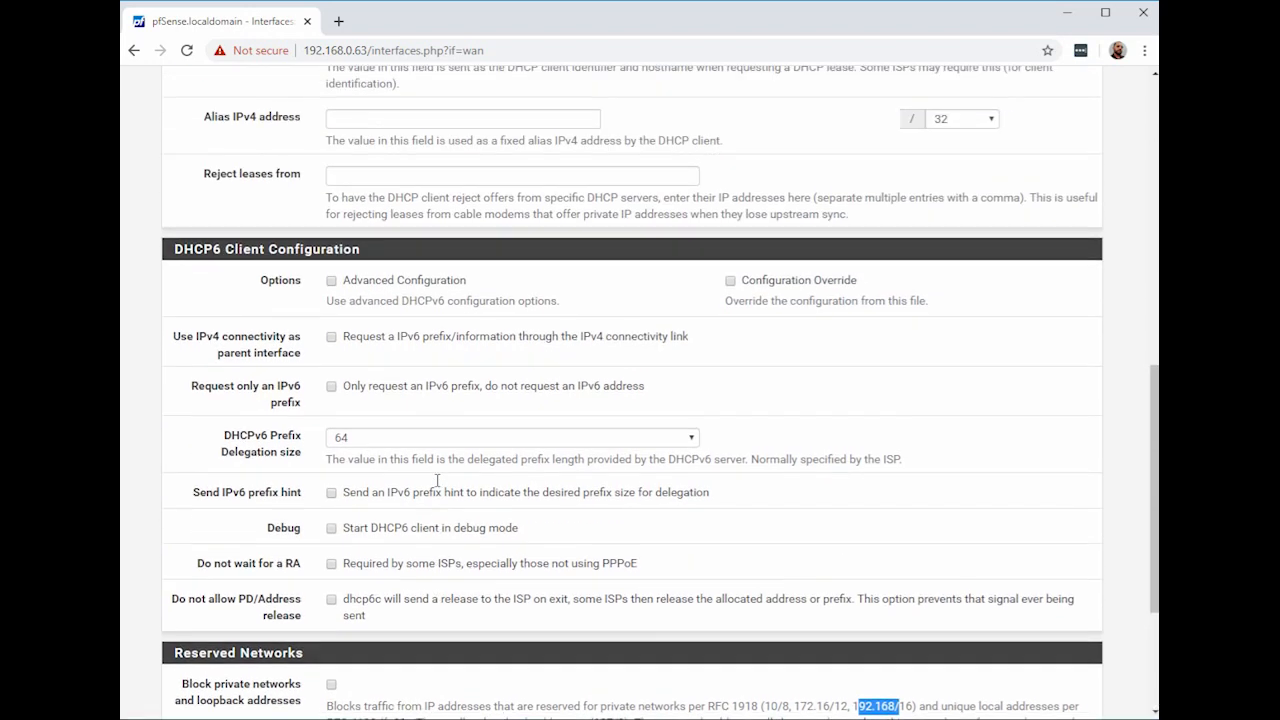
pyautogui.scroll(1, 437, 487)
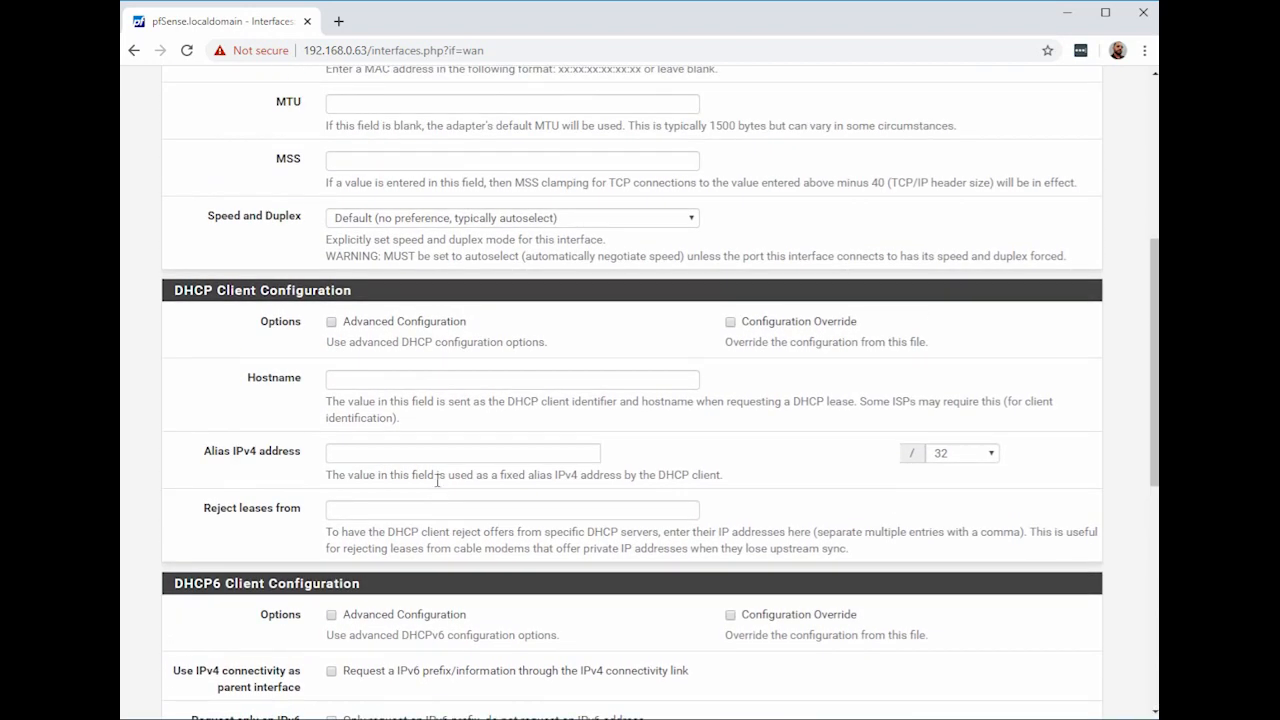
pyautogui.scroll(3, 437, 482)
pyautogui.scroll(2, 437, 482)
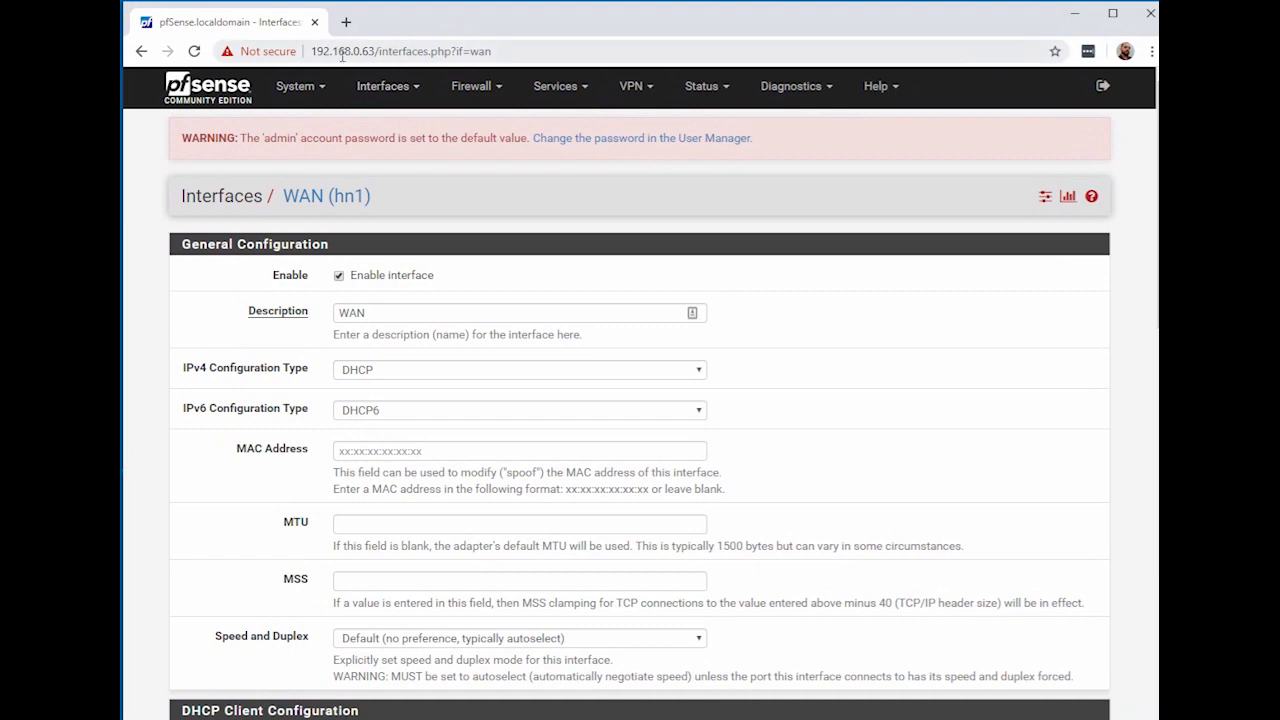
# Step: Select the new firewall IP in the address bar, then switch to the VM console
pyautogui.moveTo(310, 44); pyautogui.dragTo(386, 52)
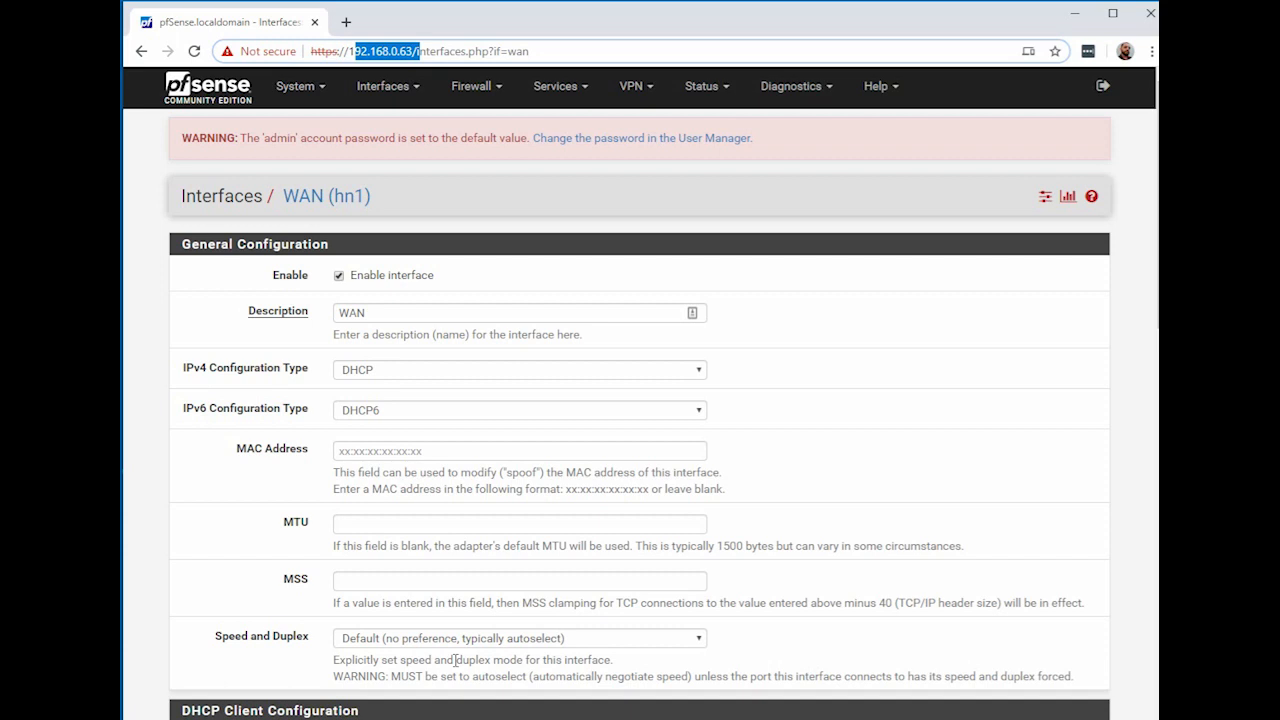
pyautogui.hotkey('alt', 'Tab')
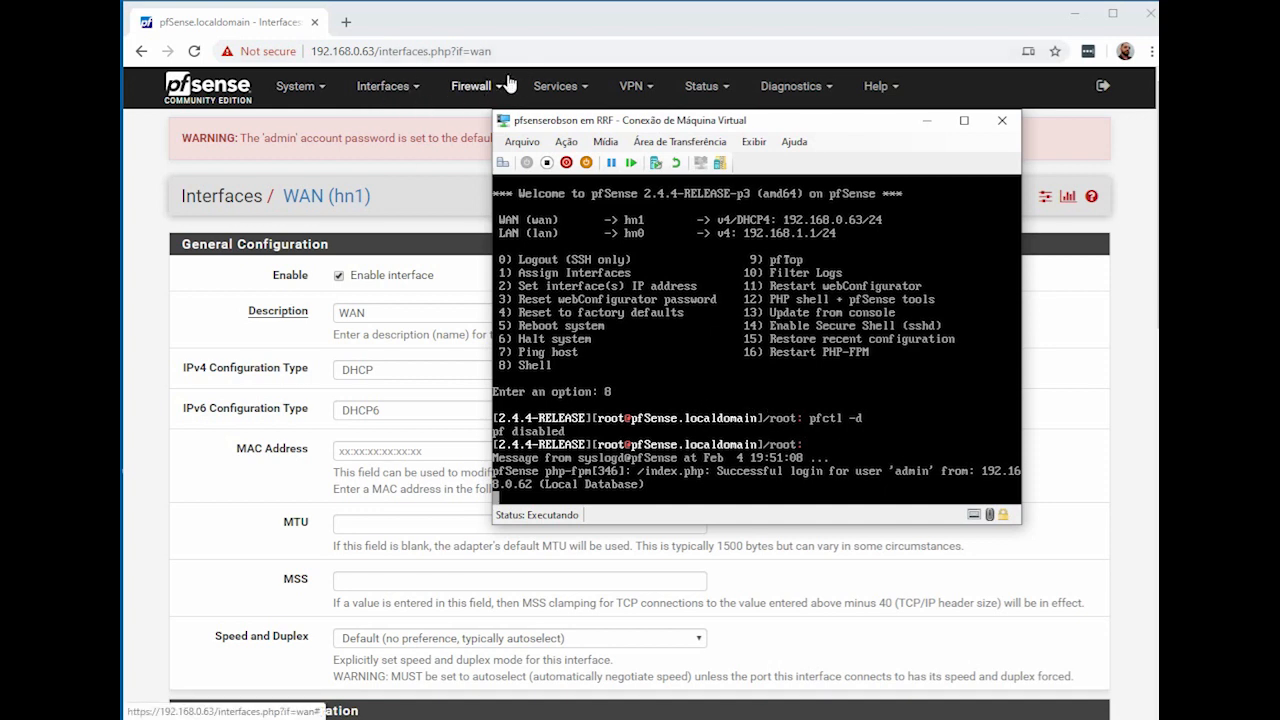
# Step: Return to the pfSense WAN (hn1) settings page at 192.168.0.63
pyautogui.click(510, 22)
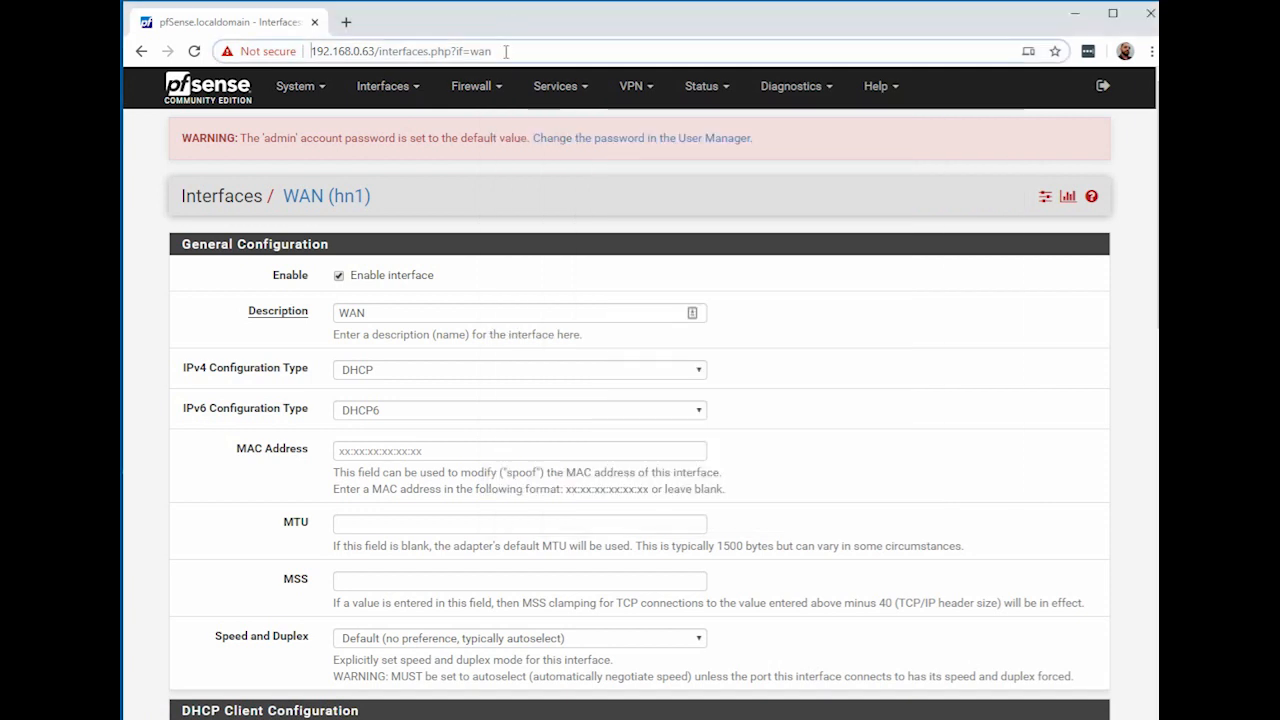
# Step: Add and save a WAN pass rule for IPv4 TCP destination port 80
pyautogui.click(480, 88)
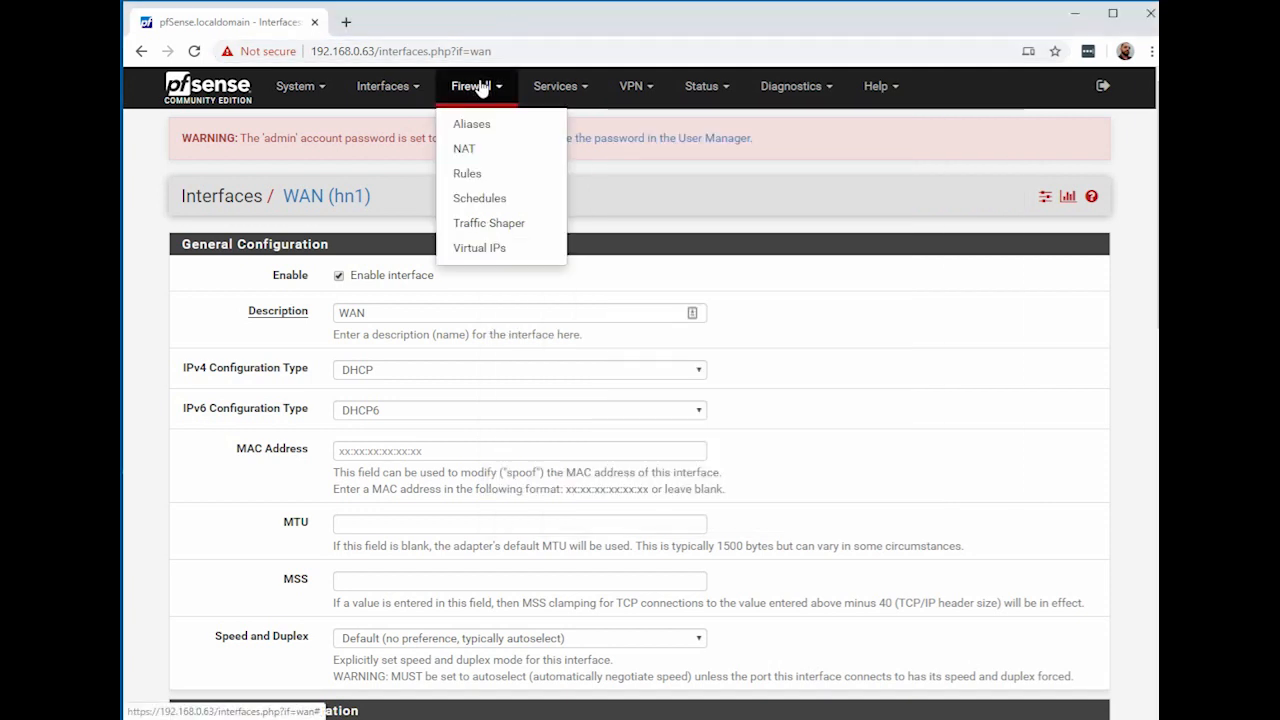
pyautogui.click(467, 173)
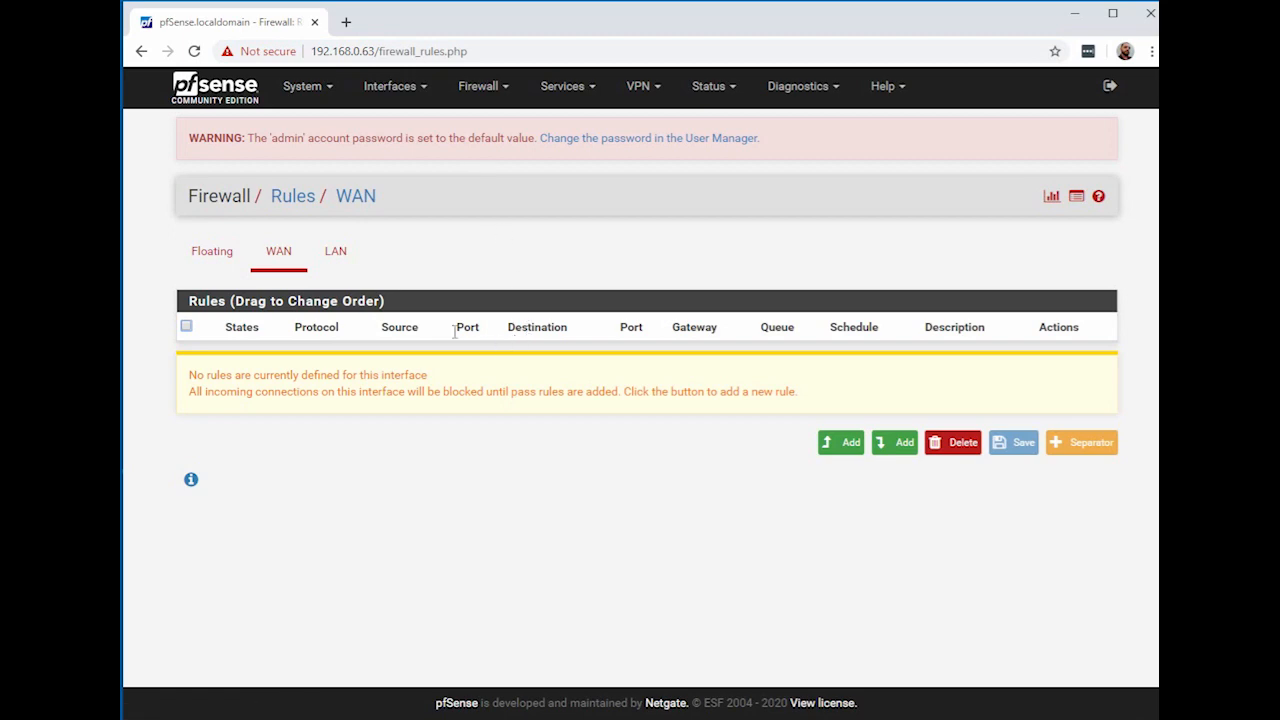
pyautogui.click(844, 448)
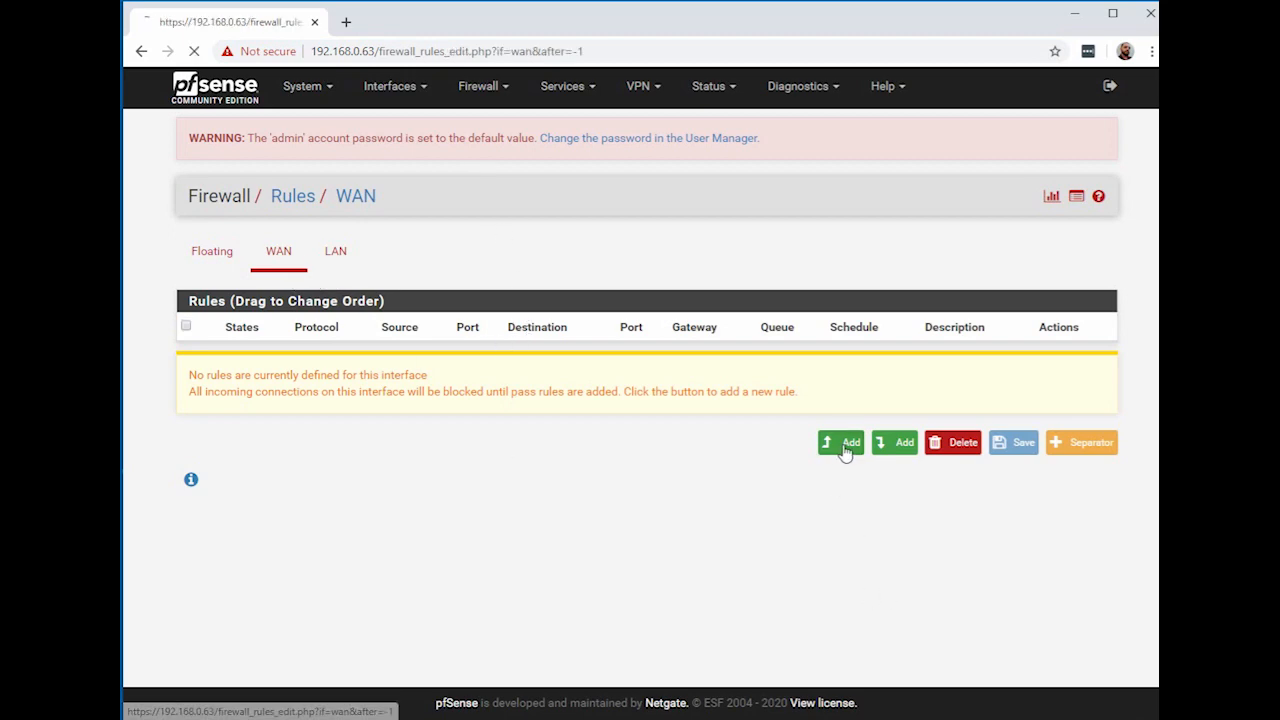
pyautogui.scroll(-3, 726, 380)
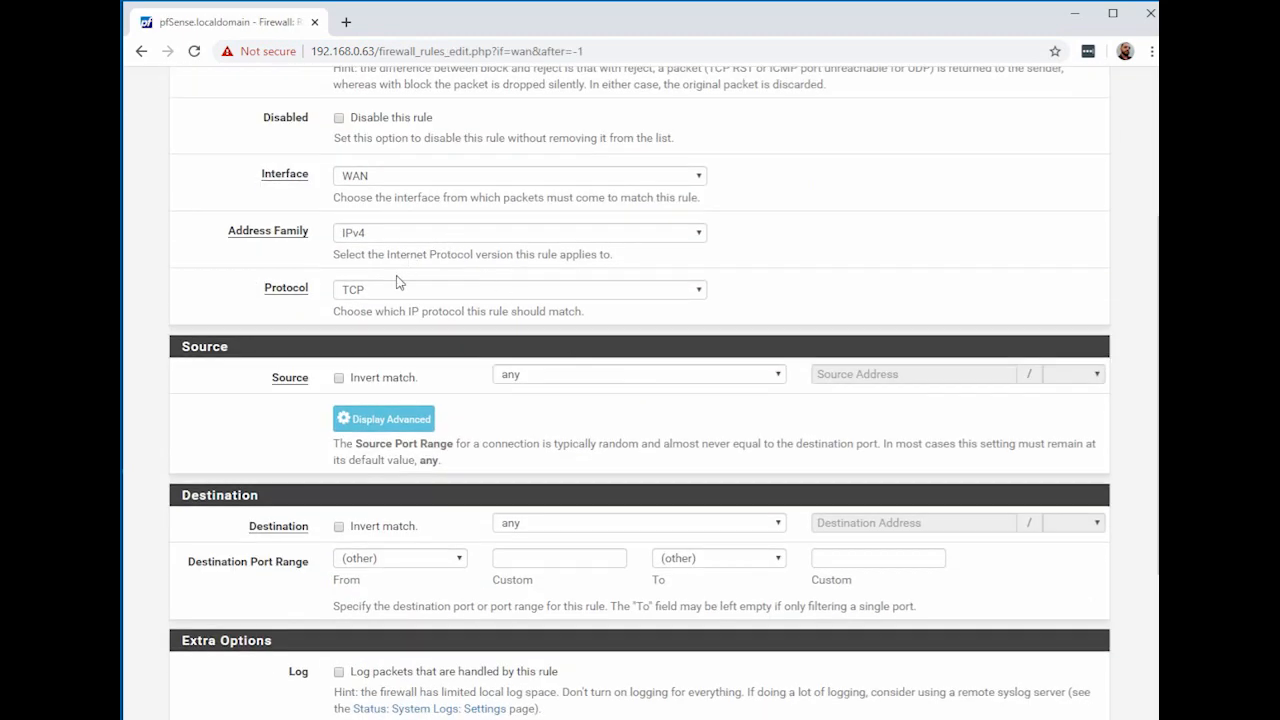
pyautogui.scroll(2, 528, 258)
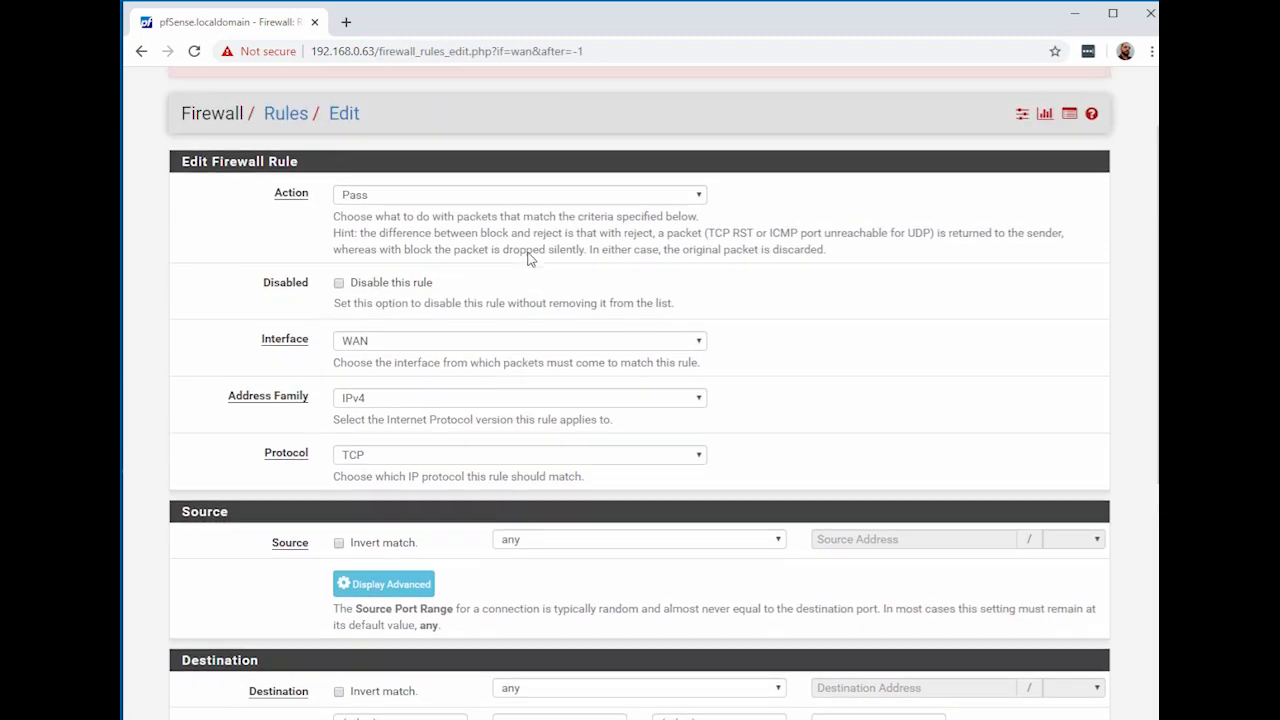
pyautogui.scroll(-4, 530, 258)
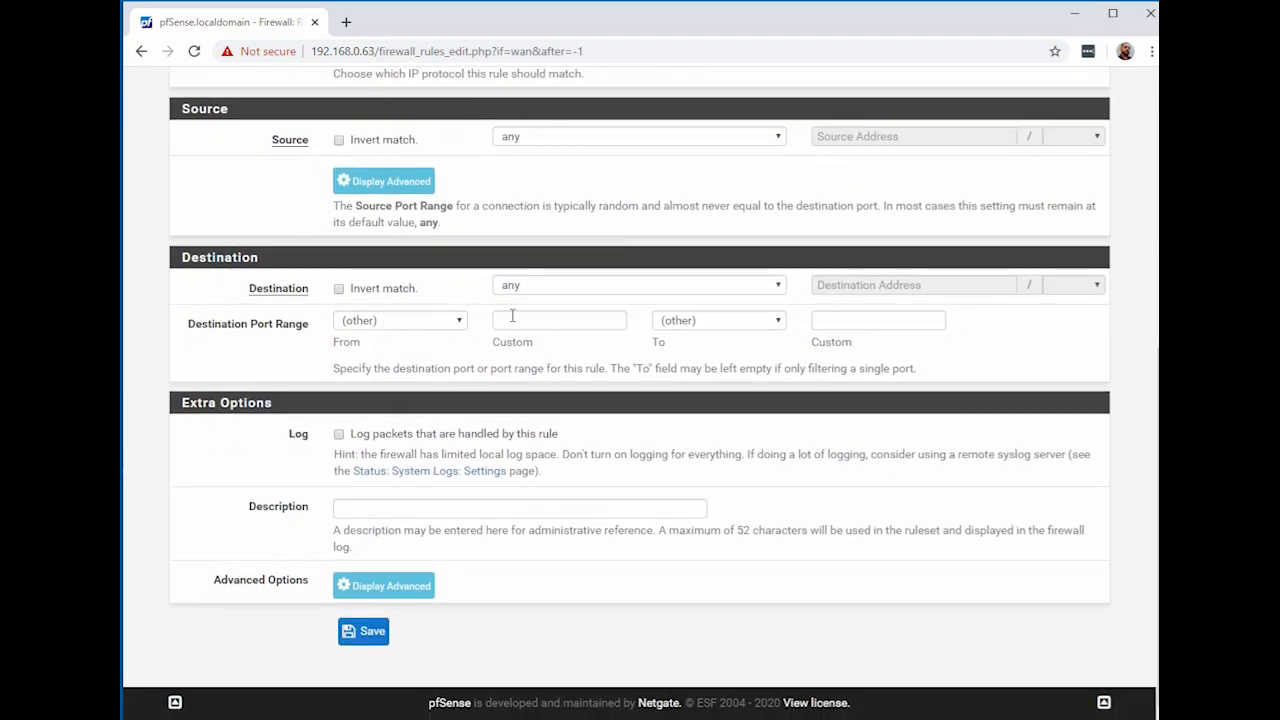
pyautogui.click(539, 322)
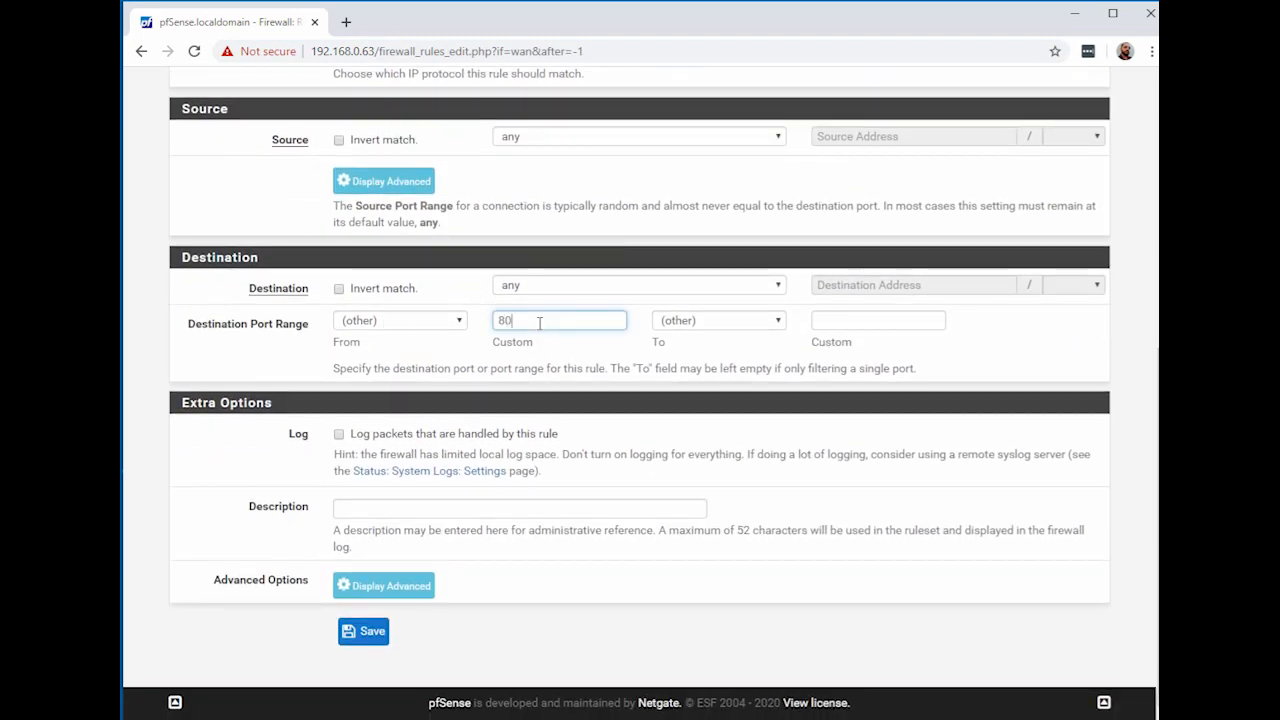
pyautogui.write('80')
pyautogui.click(826, 323)
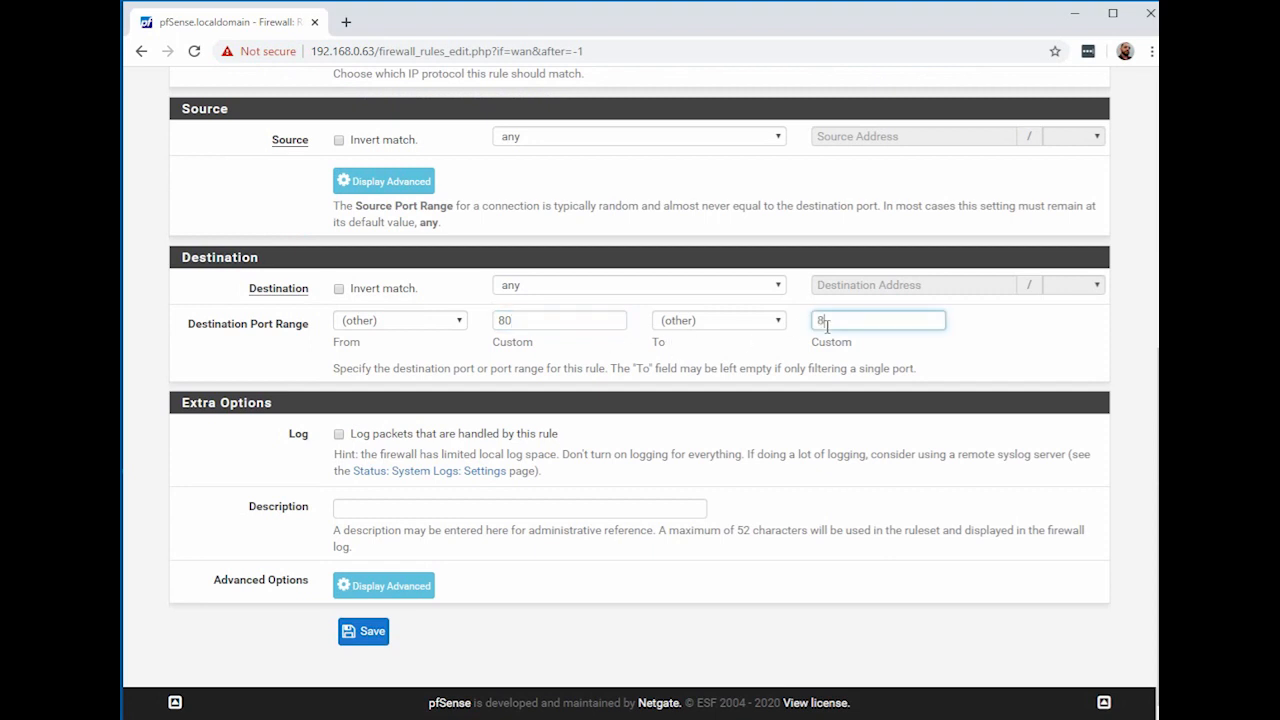
pyautogui.click(362, 631)
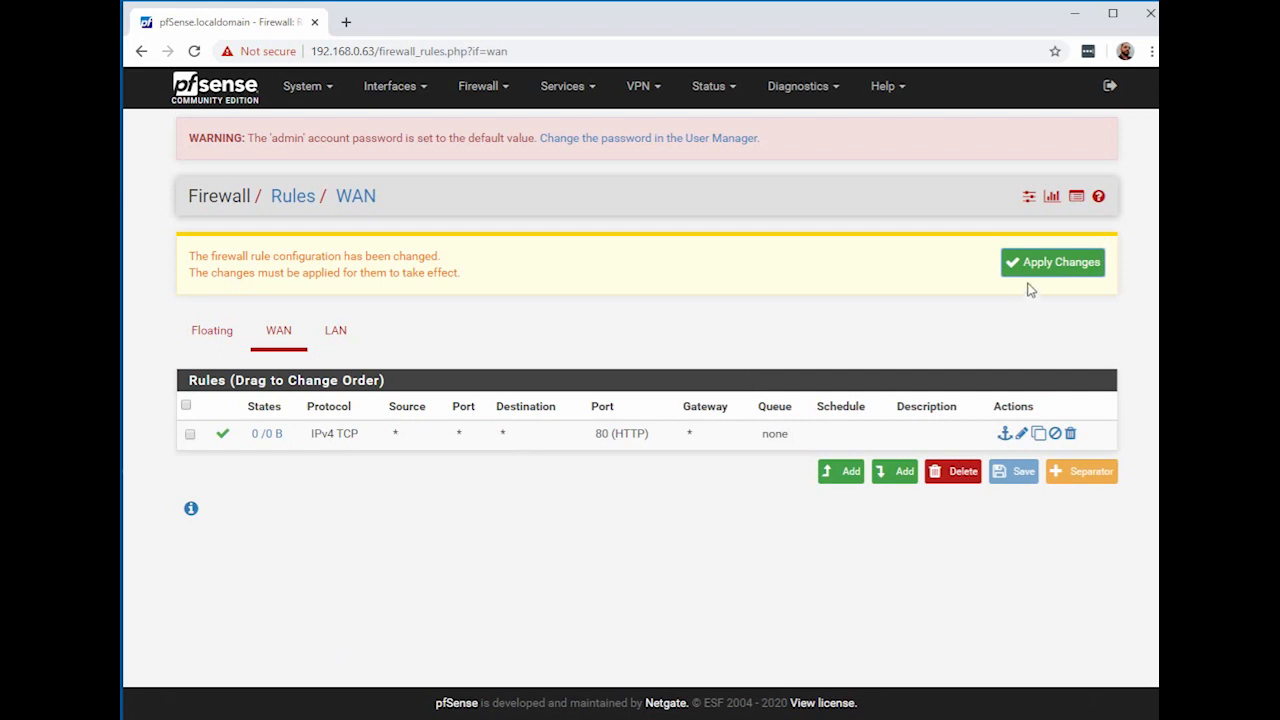
# Step: Apply the firewall rule changes, then try to open the port 80 rule for editing
pyautogui.click(1044, 270)
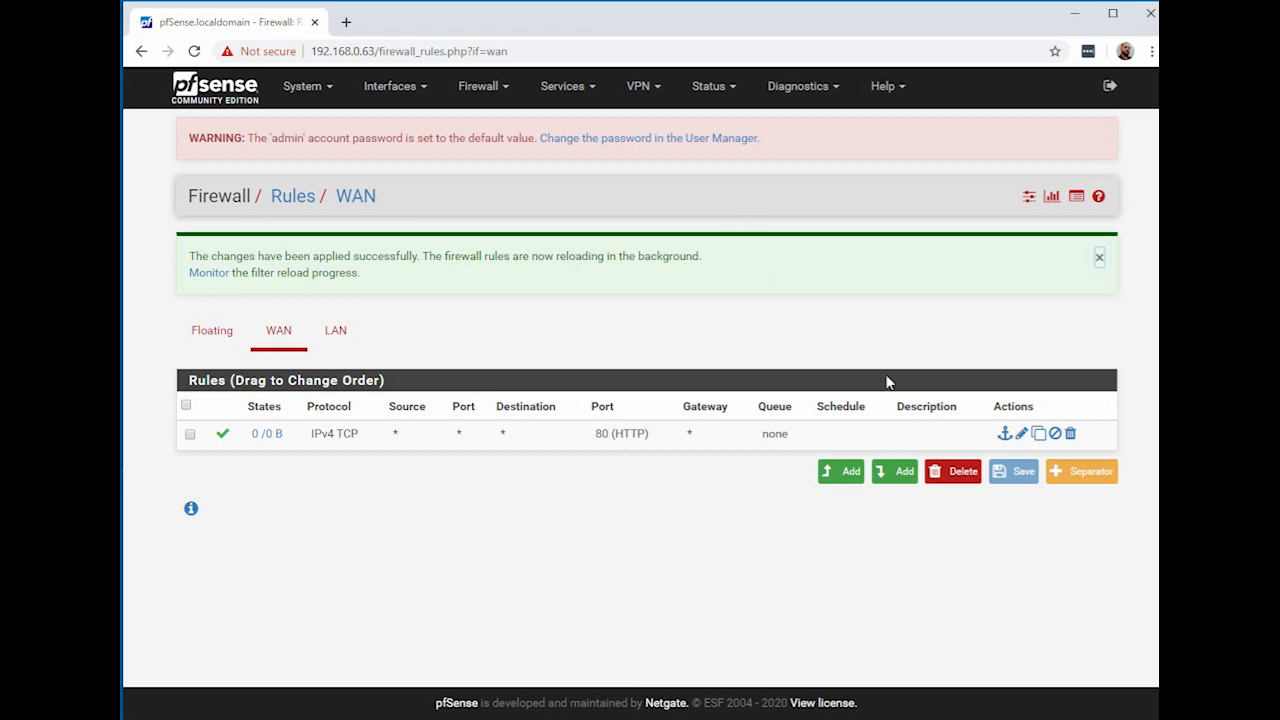
pyautogui.click(1021, 433)
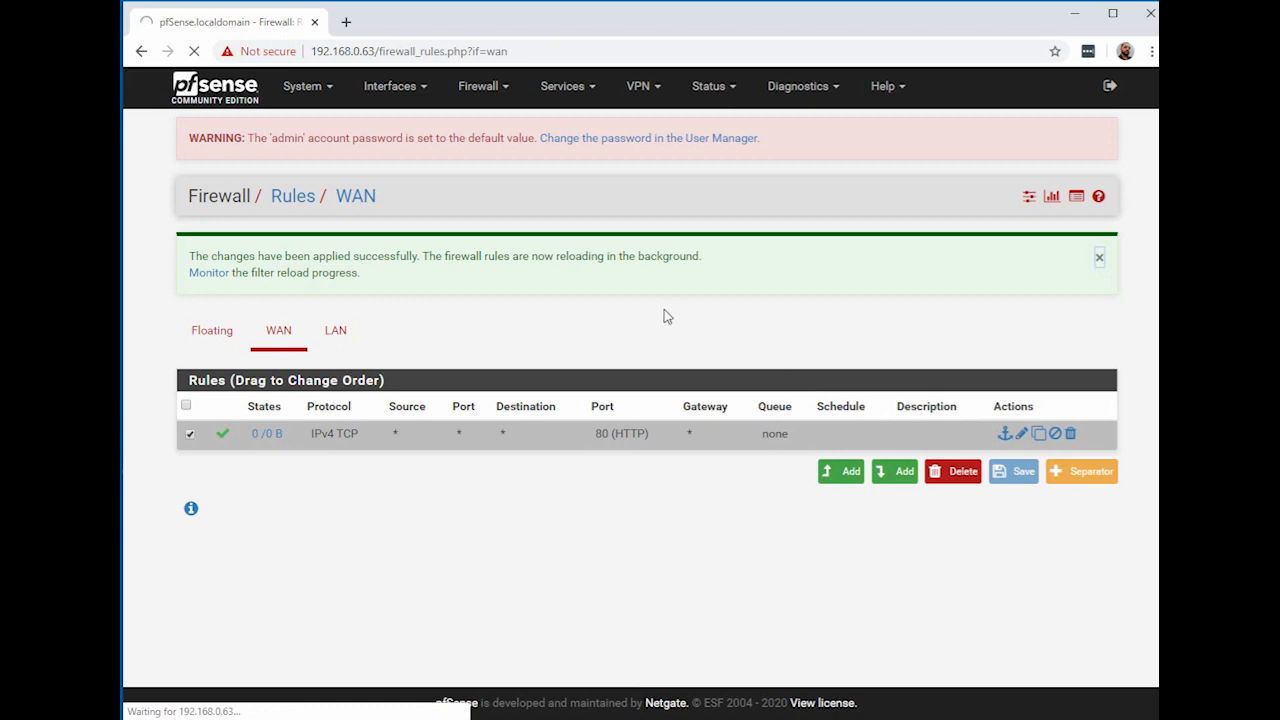
pyautogui.click(1020, 437)
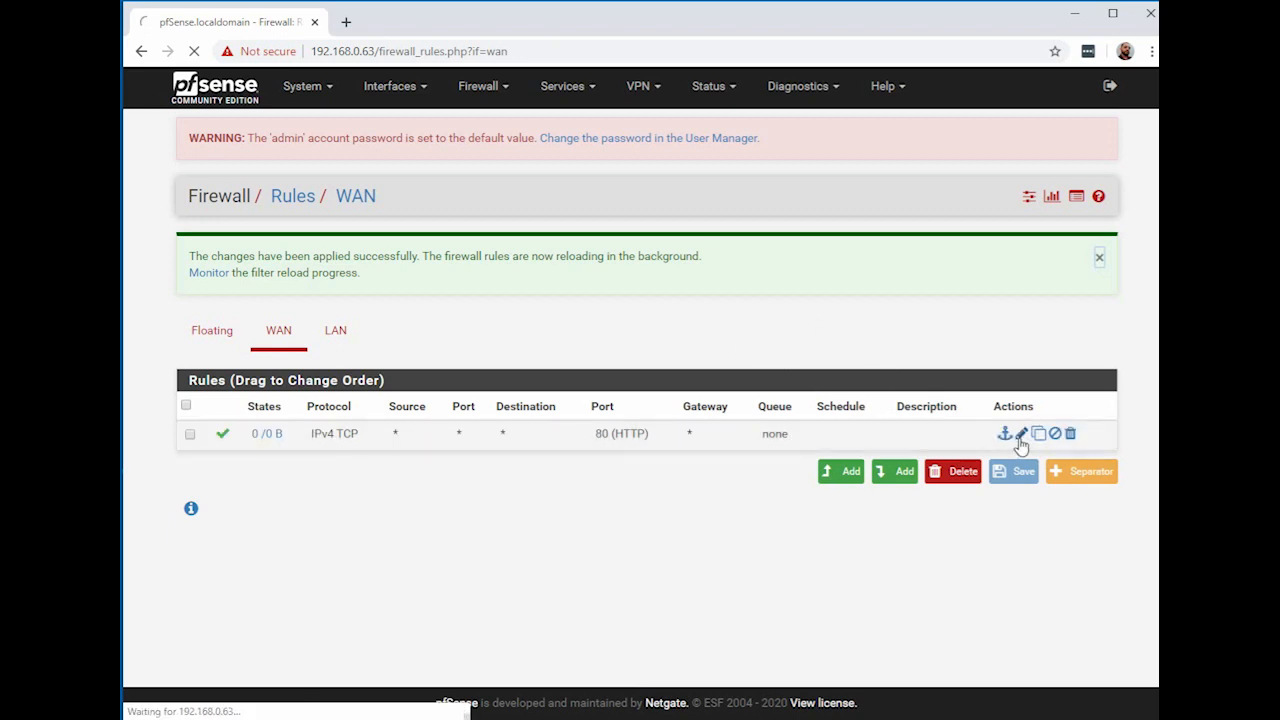
pyautogui.click(1021, 440)
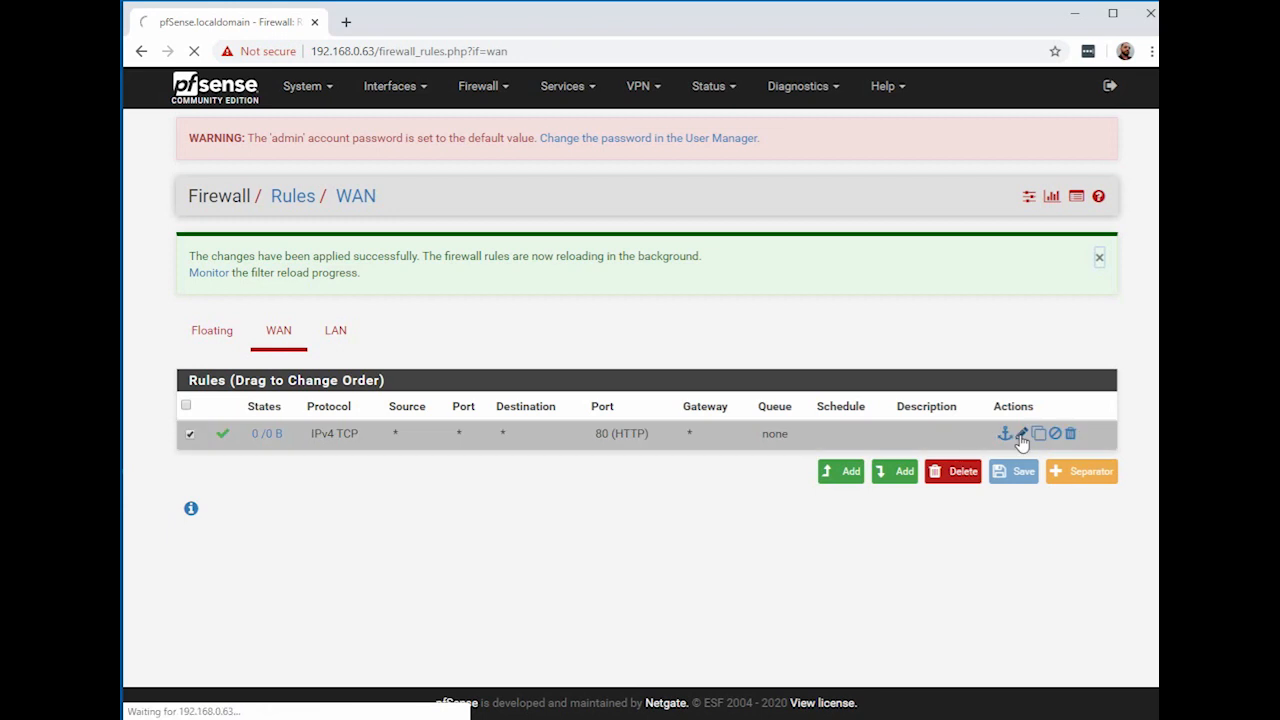